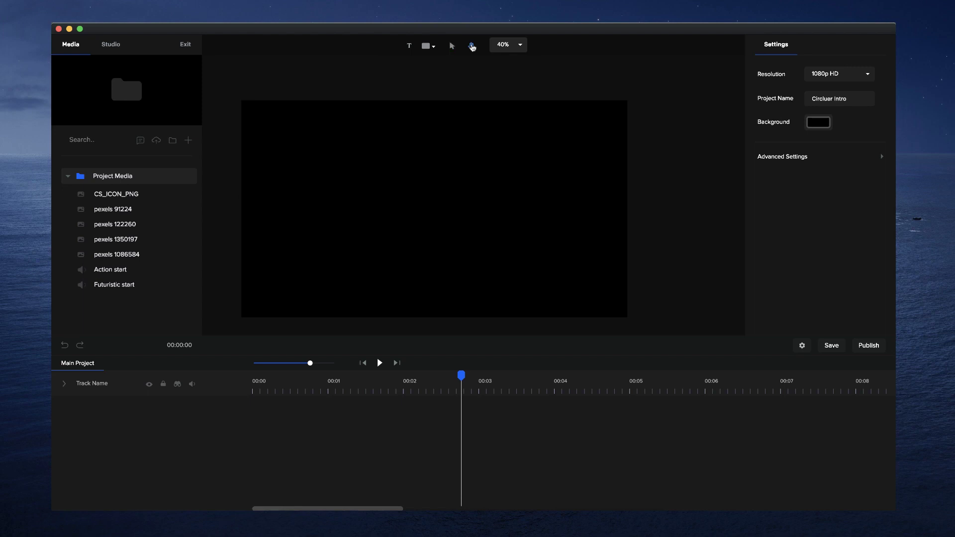
Step: Add a circle shape to the canvas with the playhead at the start of the timeline
left_click(472, 47)
left_click_drag(436, 132, 440, 115)
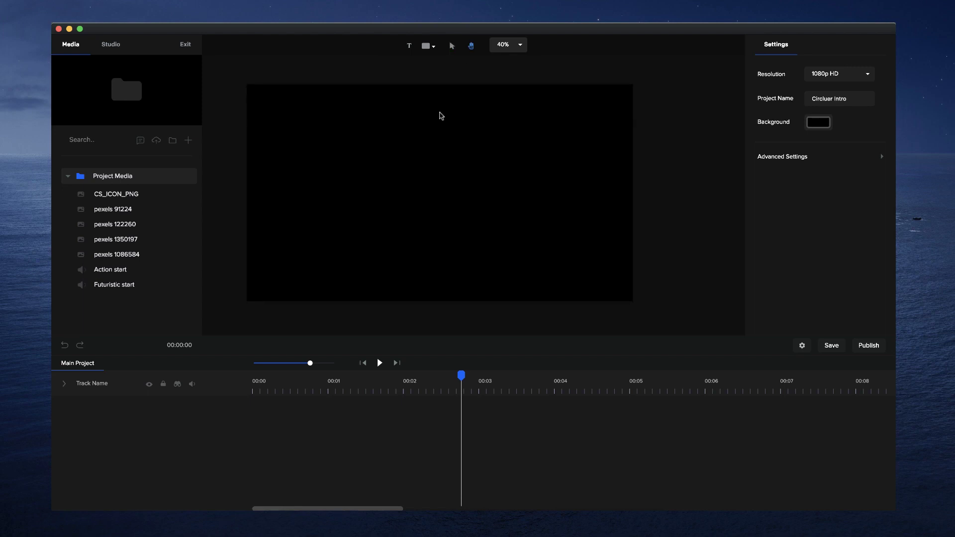
left_click(452, 47)
left_click(365, 364)
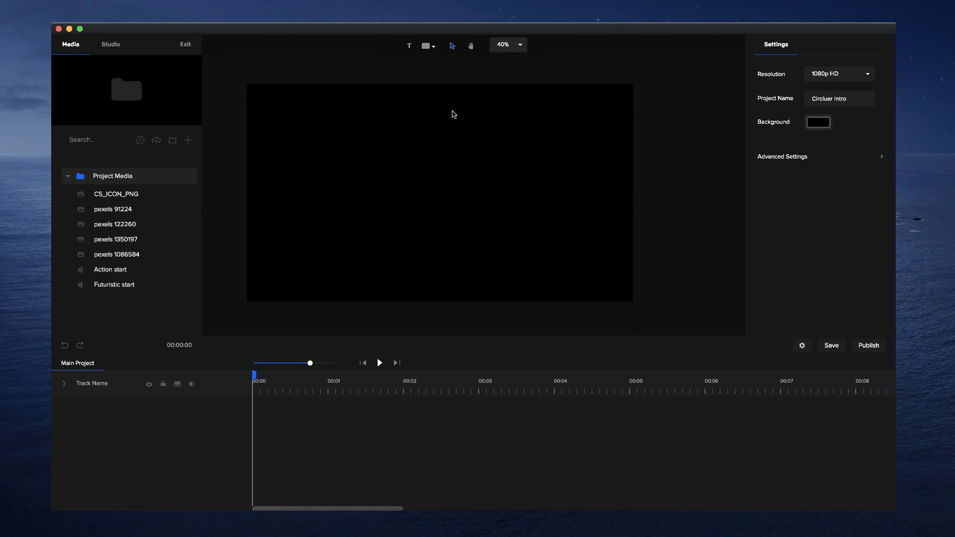
left_click(429, 48)
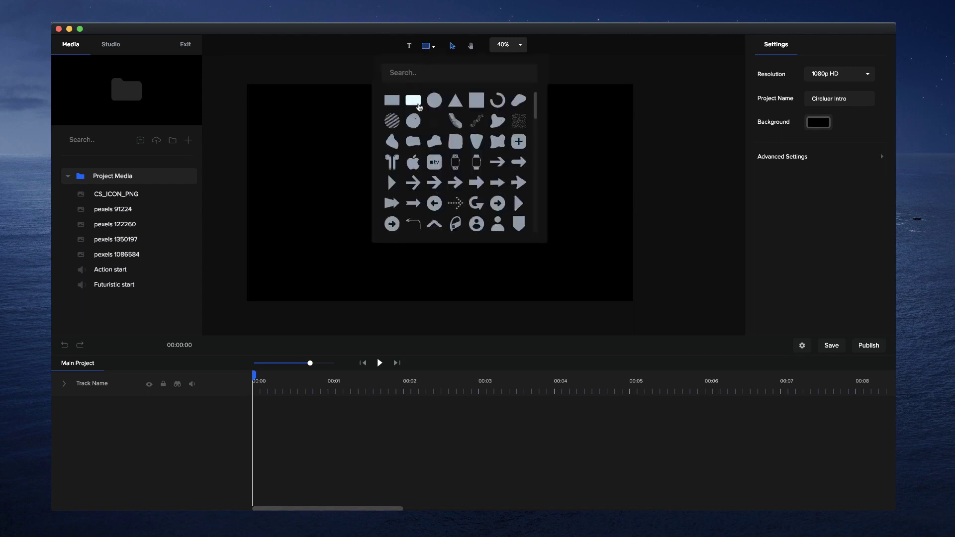
left_click(434, 101)
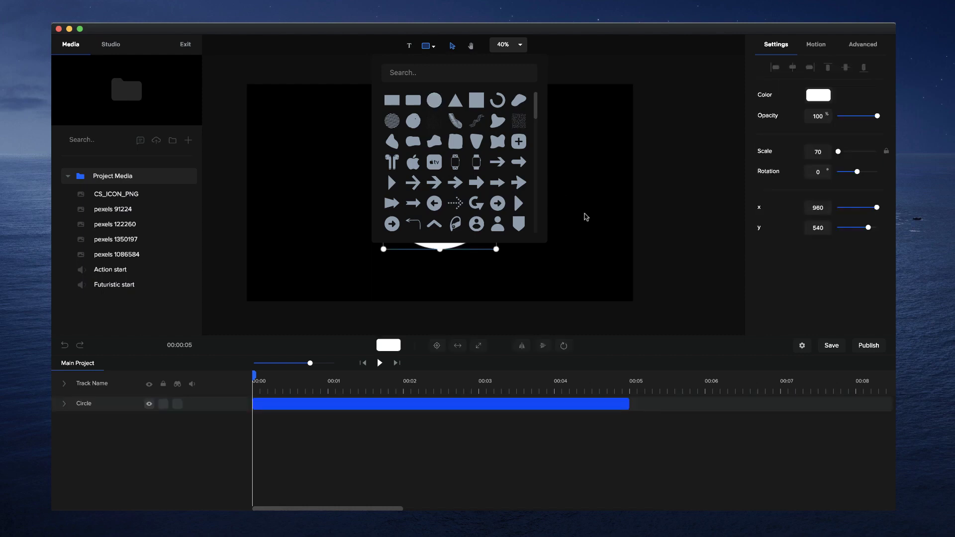
left_click(592, 221)
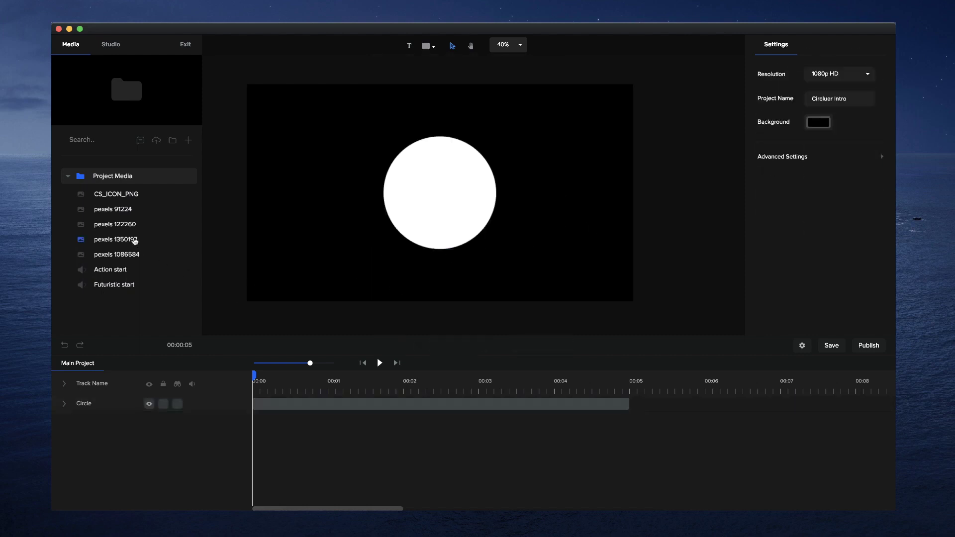
Step: Place the pexels 1350197 image on the canvas and expand it to fill the frame
left_click(135, 242)
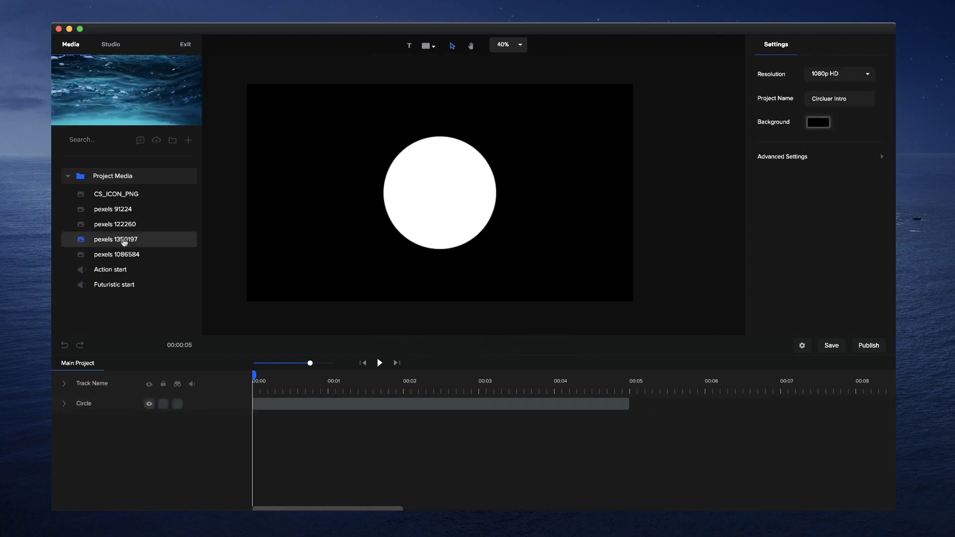
left_click_drag(124, 242, 293, 234)
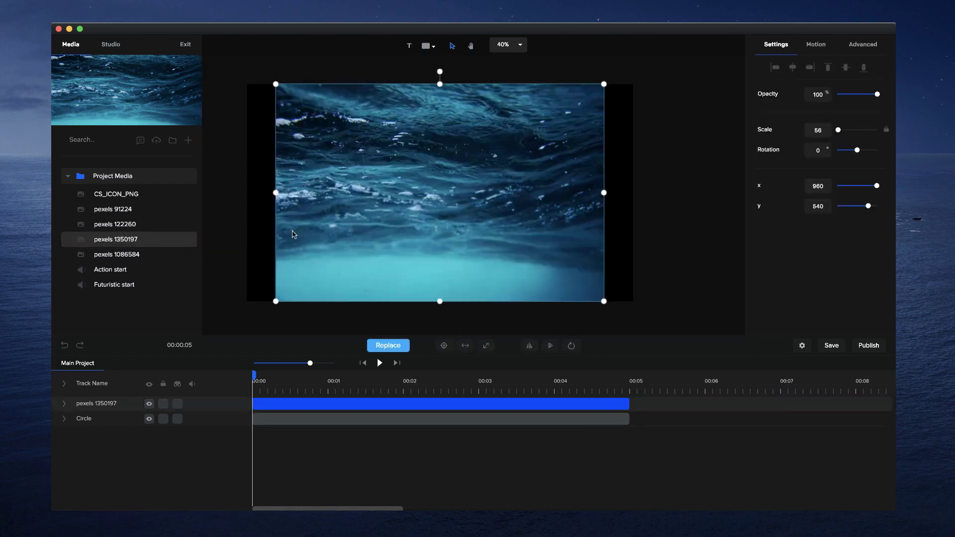
left_click(486, 345)
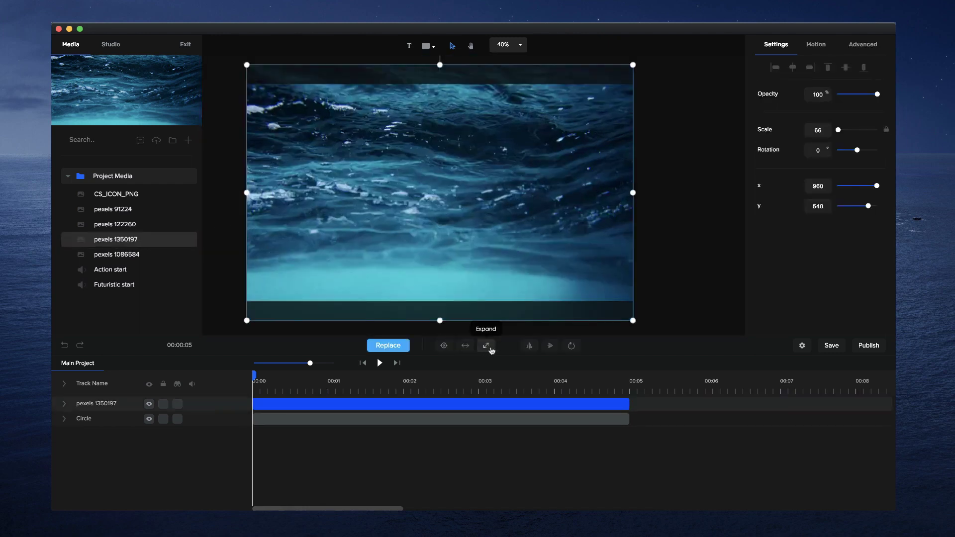
Step: Rename the image track as BG
double_click(97, 404)
type("BG")
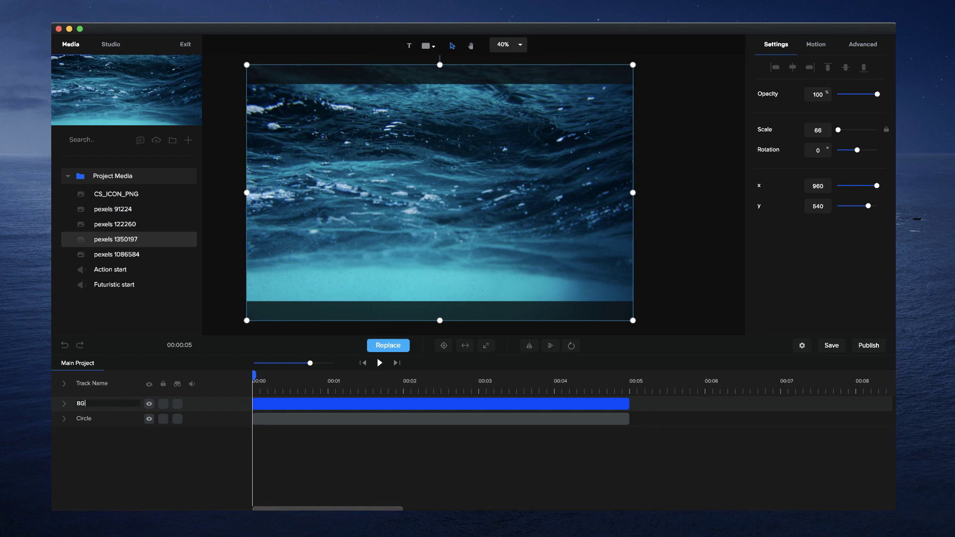
key("Return")
Step: Move the BG track below the circle's track and lock it
left_click_drag(82, 403, 79, 426)
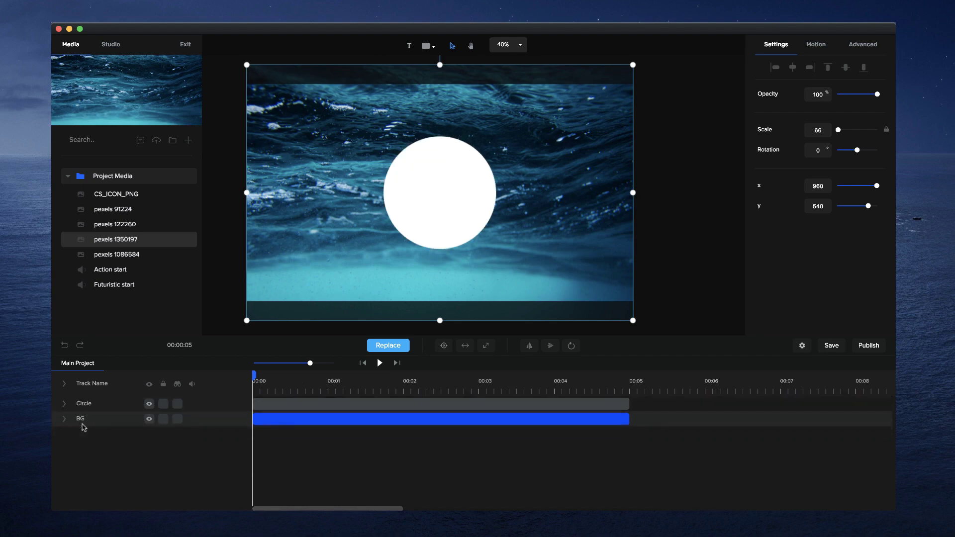
left_click(163, 419)
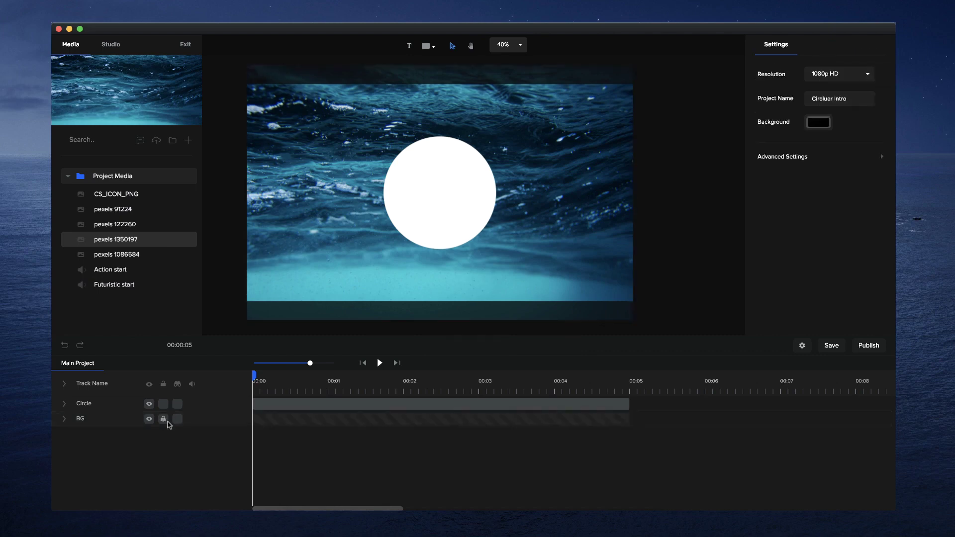
mouse_move(415, 214)
left_mouse_down()
mouse_move(448, 77)
mouse_move(449, 192)
mouse_move(434, 215)
left_mouse_up()
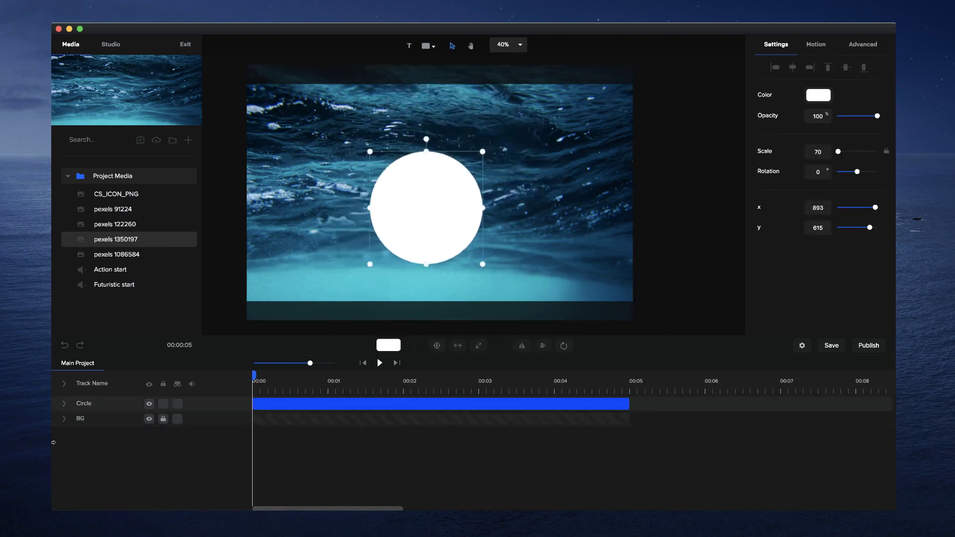
Step: Rename the circle's track as 1
double_click(84, 404)
type("1")
key("Return")
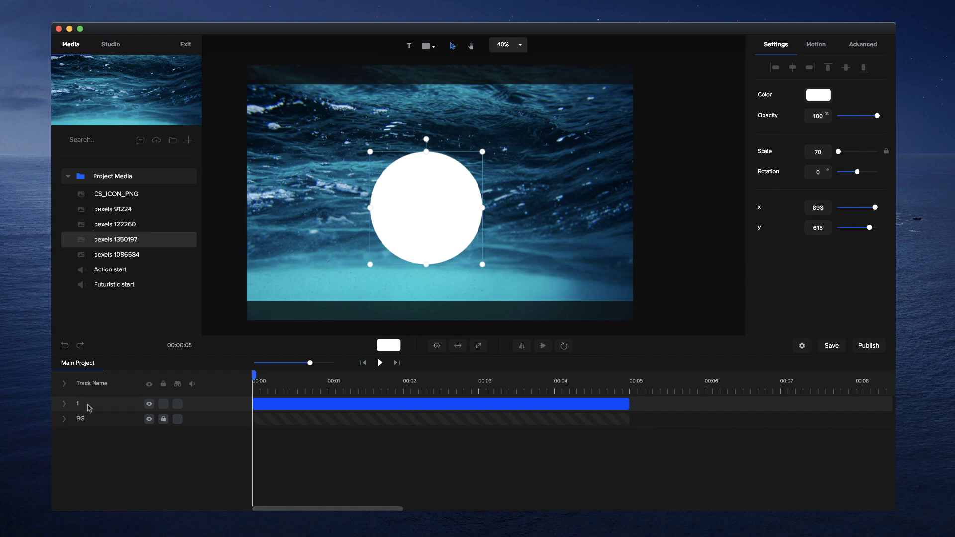
Step: Expand the circle on the canvas and increase its scale to 302 so it covers the whole frame
left_click(479, 346)
scroll(491, 251, "down", 2)
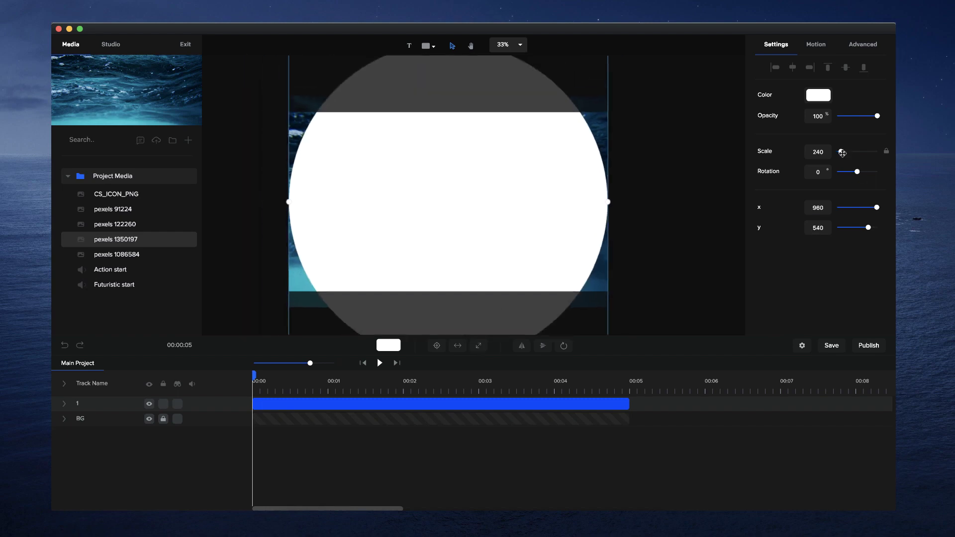
left_click_drag(842, 152, 841, 157)
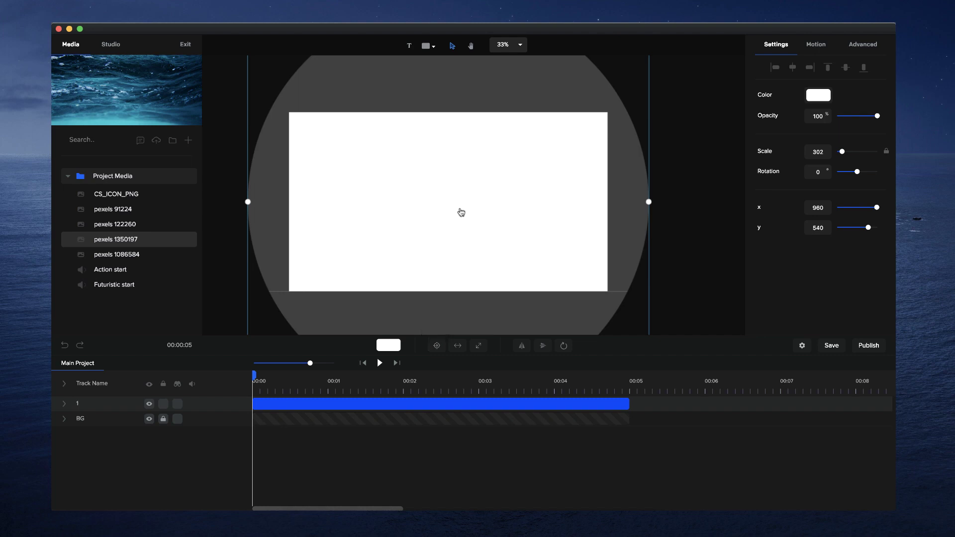
Step: Apply the Scale Up zoom-in motion to the circle on track 1 and preview it
left_click(64, 404)
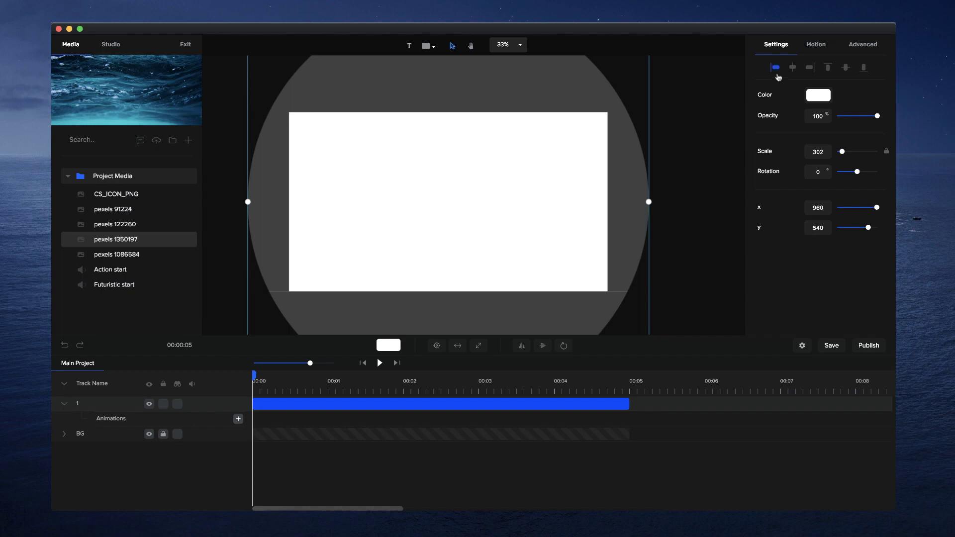
left_click(820, 46)
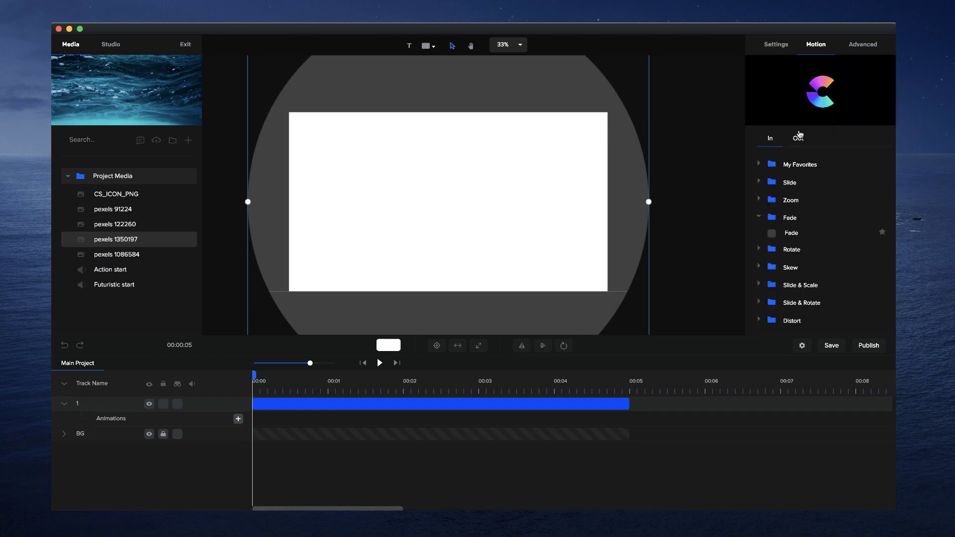
left_click(761, 202)
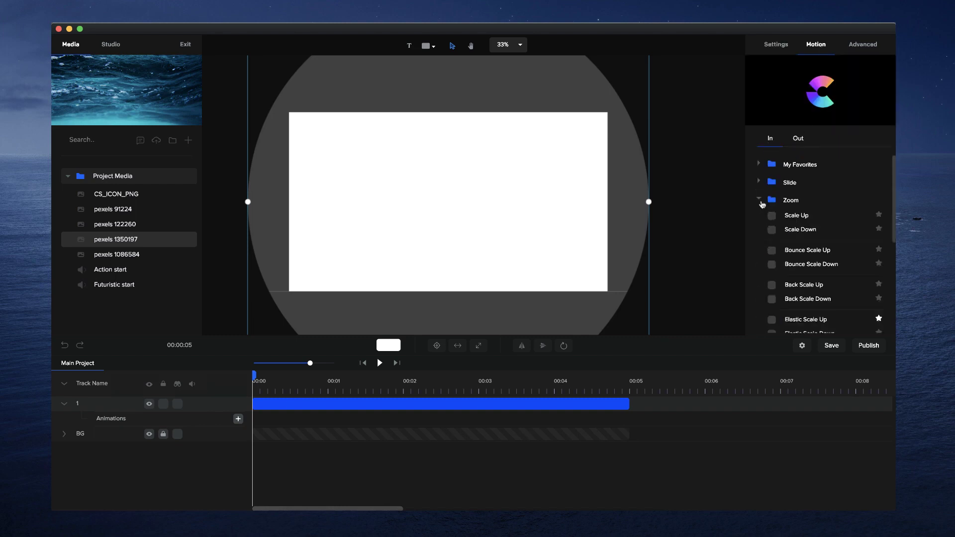
left_click(771, 216)
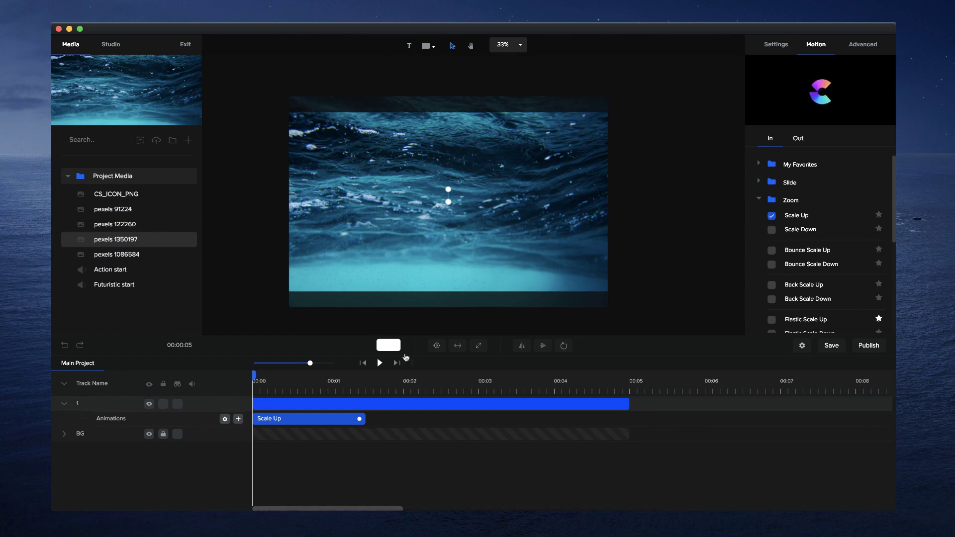
left_click(381, 362)
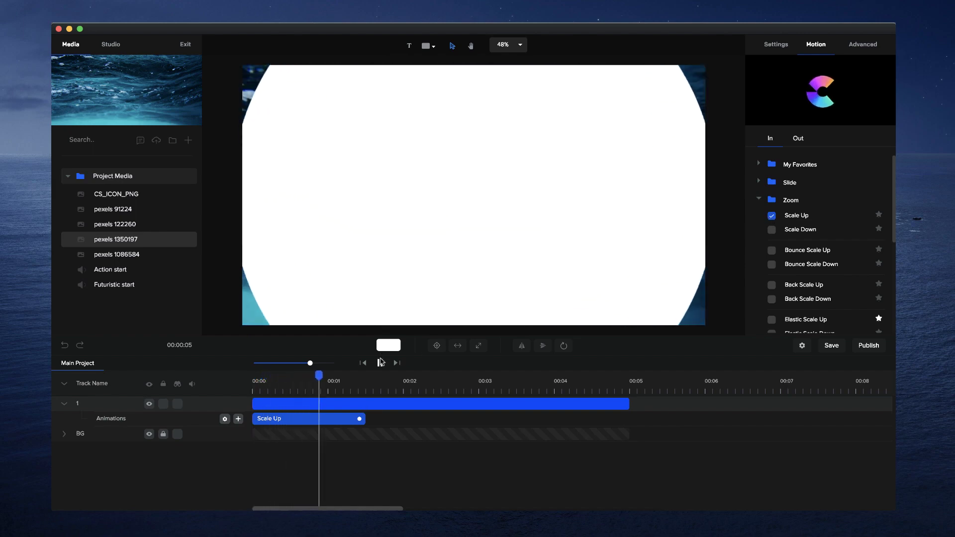
Step: Disable the fade on the Scale Up animation, shorten it to about 0.9 seconds and replay it from the start
right_click(307, 423)
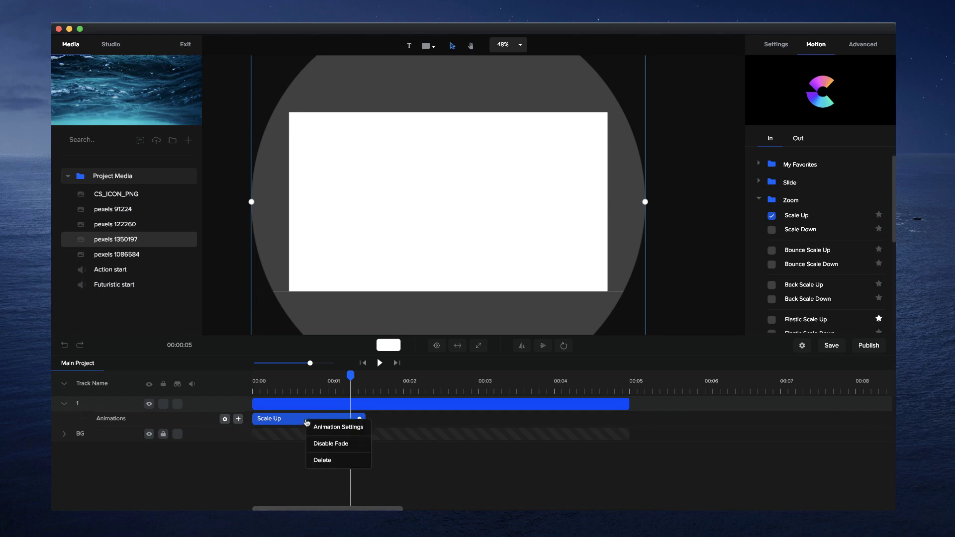
left_click(318, 444)
left_click_drag(360, 419, 319, 419)
left_click(301, 405)
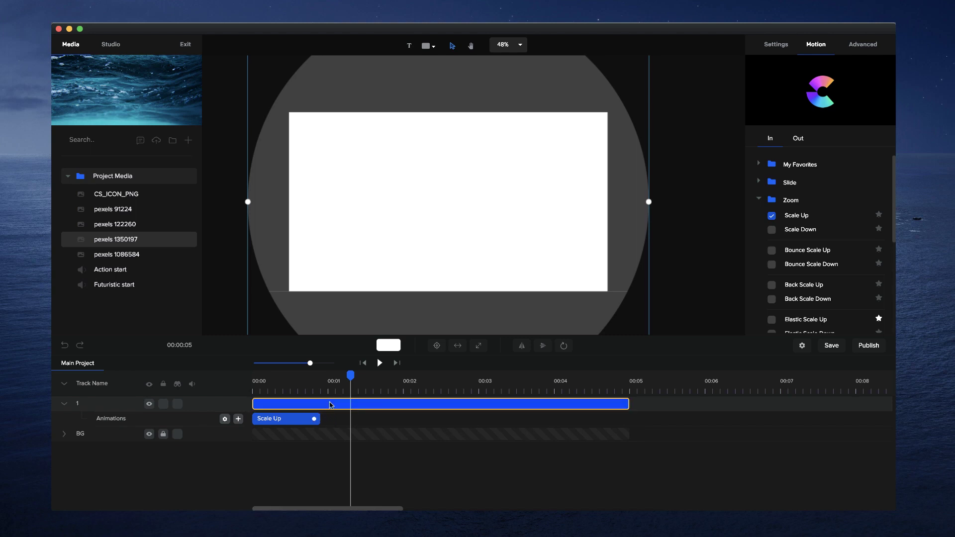
left_click(363, 363)
left_click(380, 363)
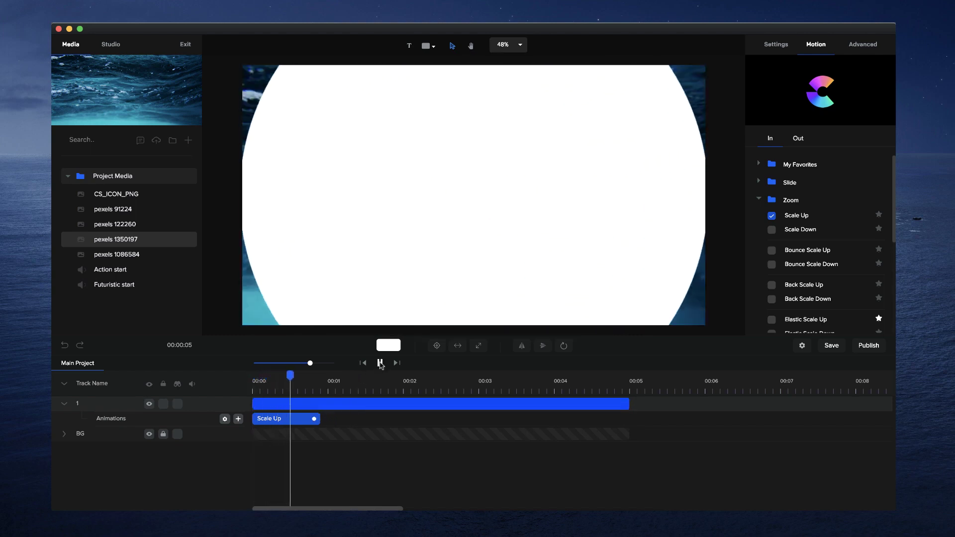
Step: Delete the Scale Up animation from track 1
left_click(314, 421)
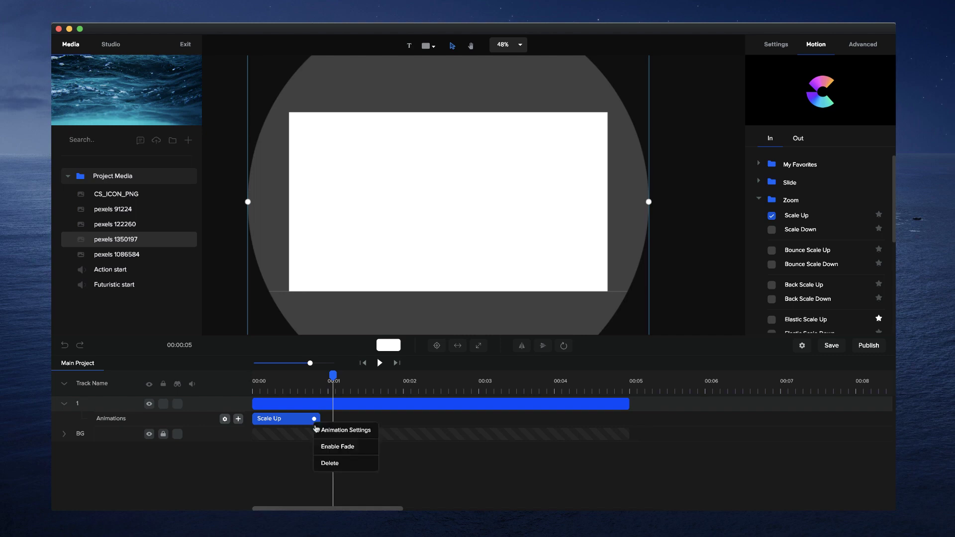
left_click(328, 464)
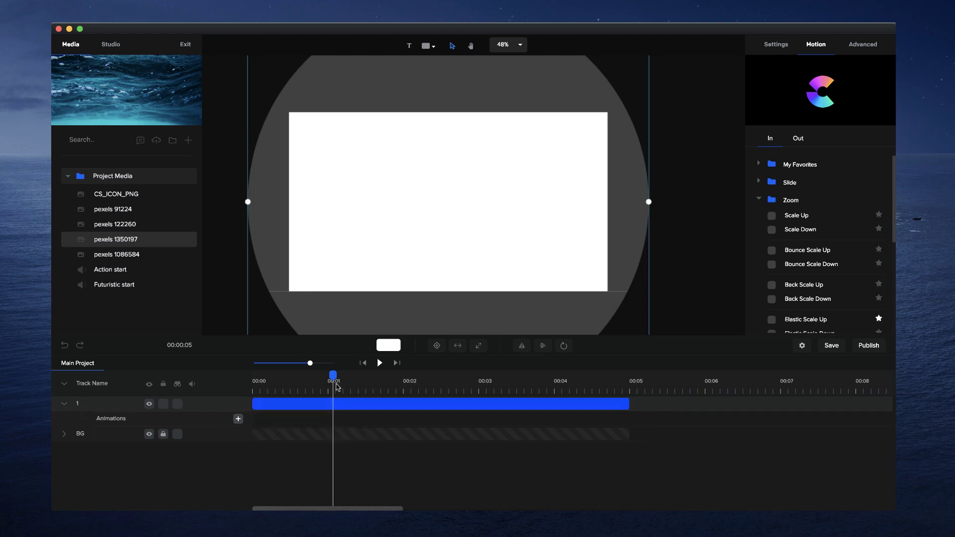
Step: Add a custom animation with only Scale enabled at the start of track 1 and shorten it to about one second
left_click_drag(333, 380, 231, 376)
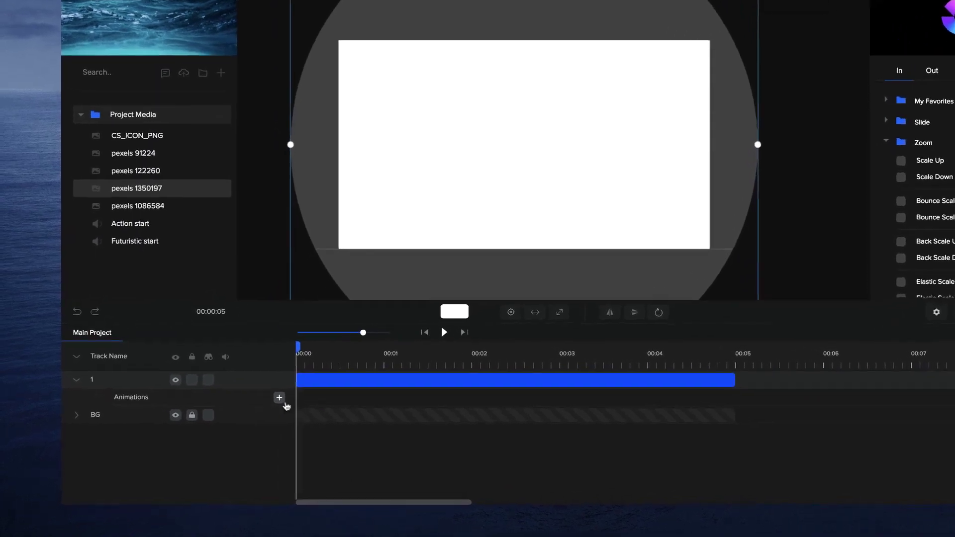
left_click(294, 390)
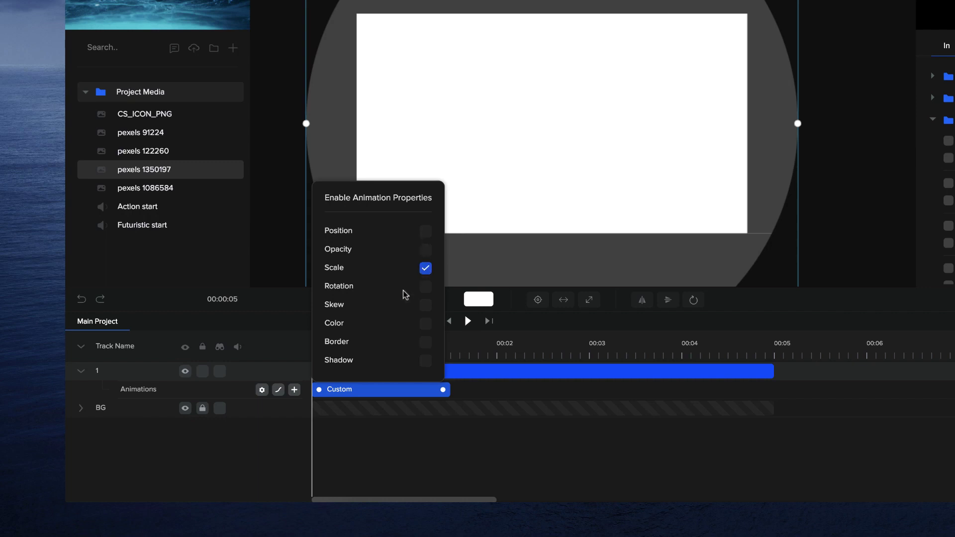
left_click(426, 286)
left_click(425, 286)
left_click(368, 435)
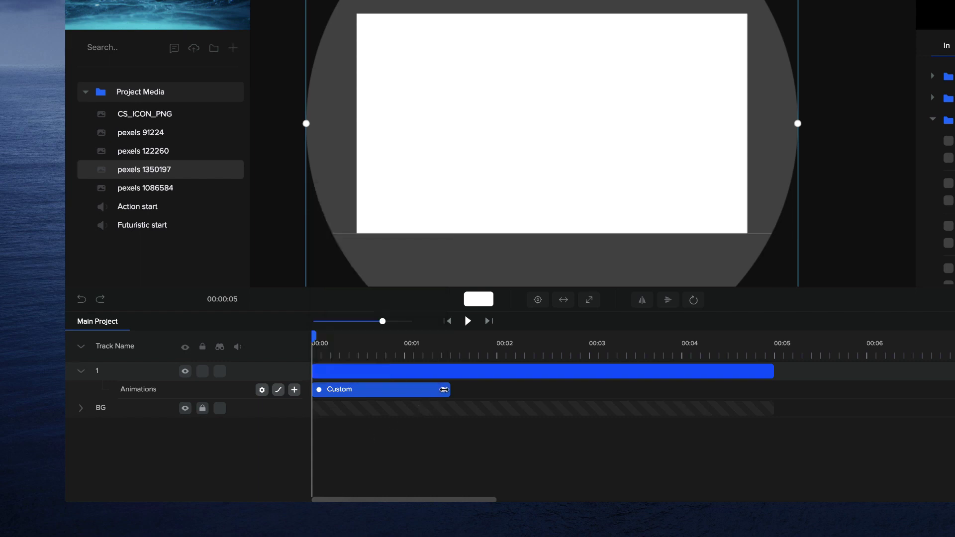
left_click_drag(443, 390, 405, 391)
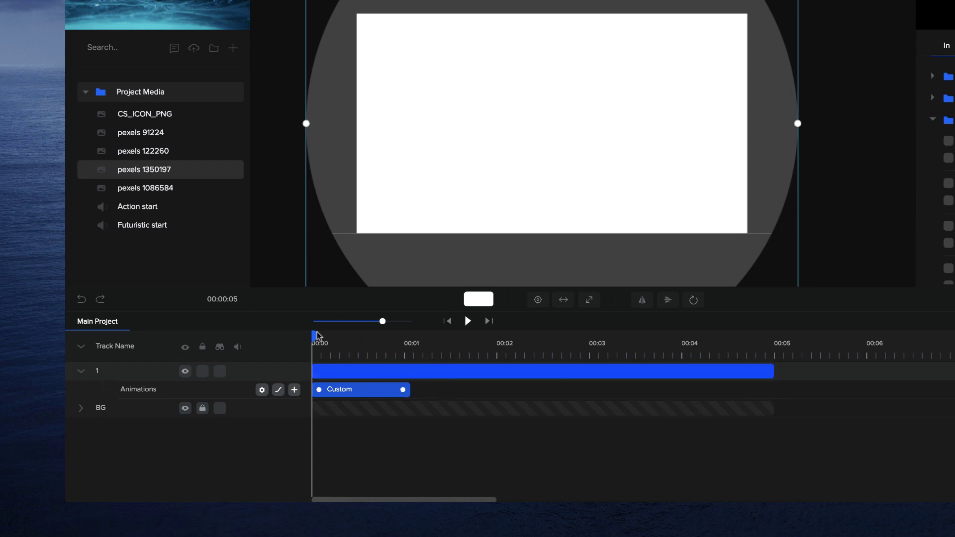
Step: Set the circle's scale to 0 at the start of the custom animation and play the timeline
left_click_drag(316, 336, 412, 344)
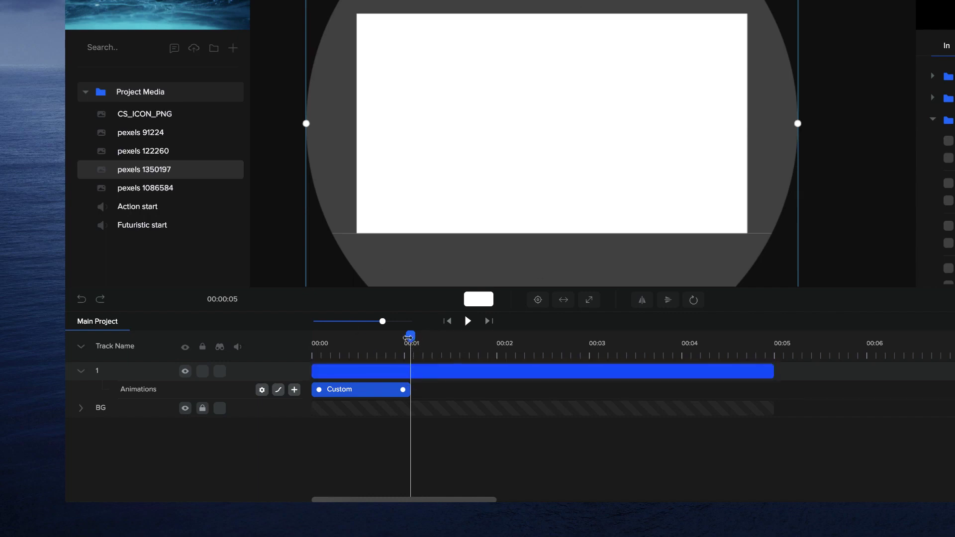
left_click_drag(458, 336, 470, 338)
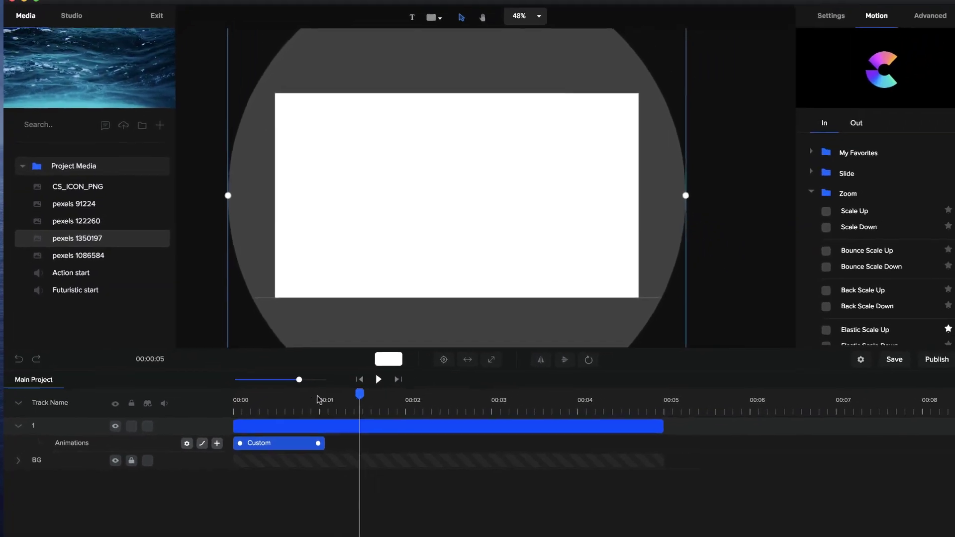
left_click_drag(472, 336, 307, 334)
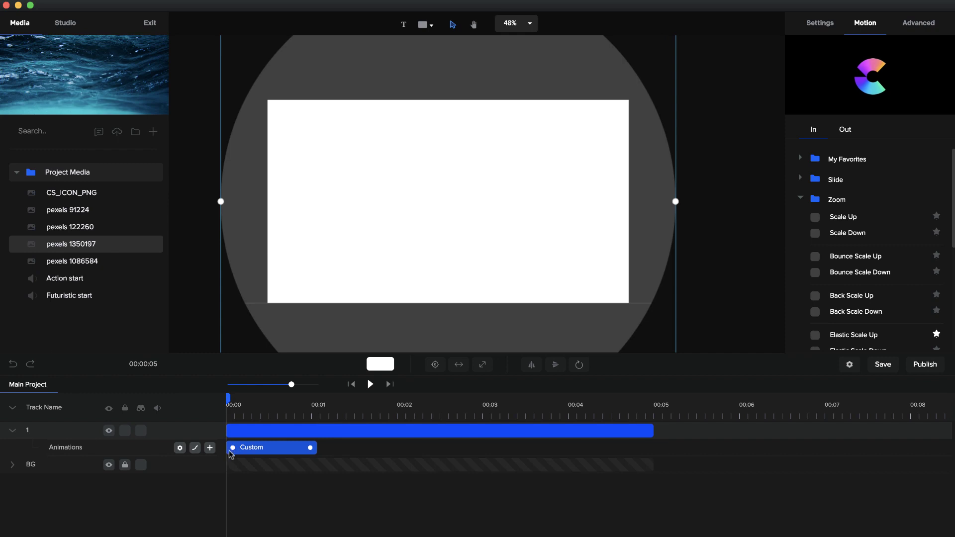
left_click(831, 25)
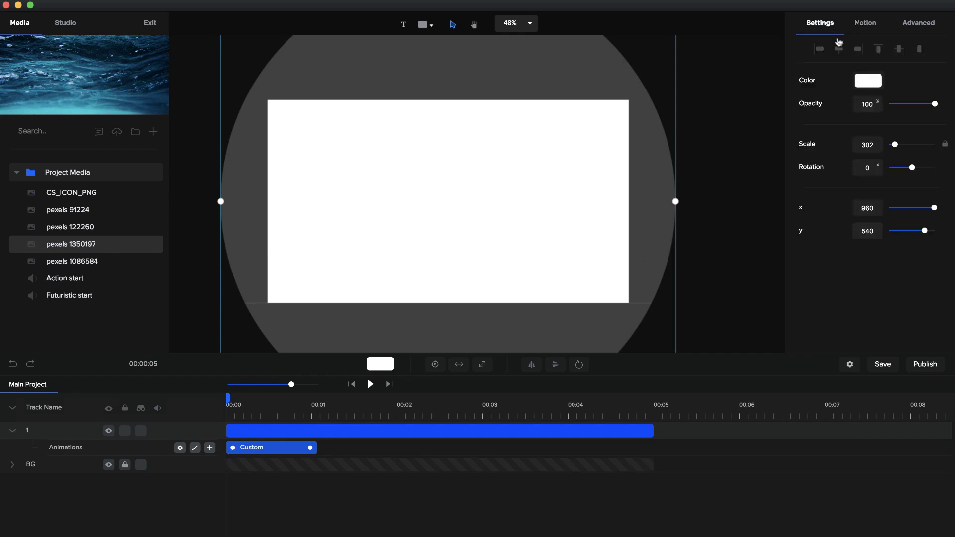
left_click(866, 144)
type("0")
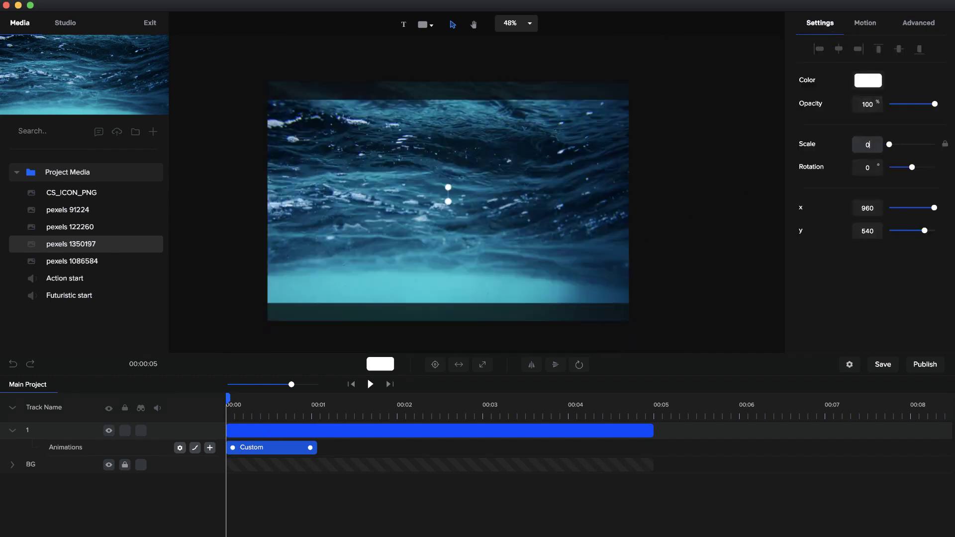
left_click(370, 383)
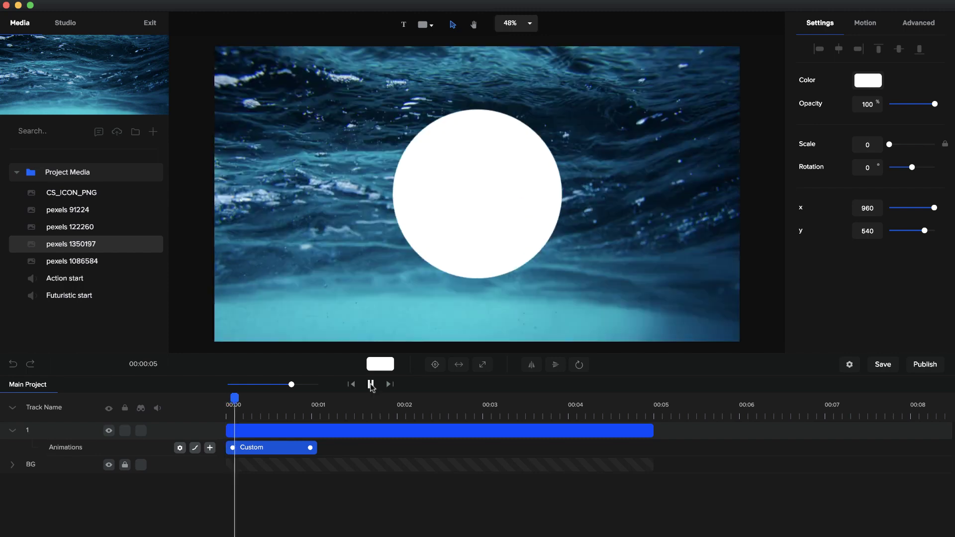
Step: Set the custom animation's easing to Power2 in the Both direction and replay the timeline
left_click(371, 385)
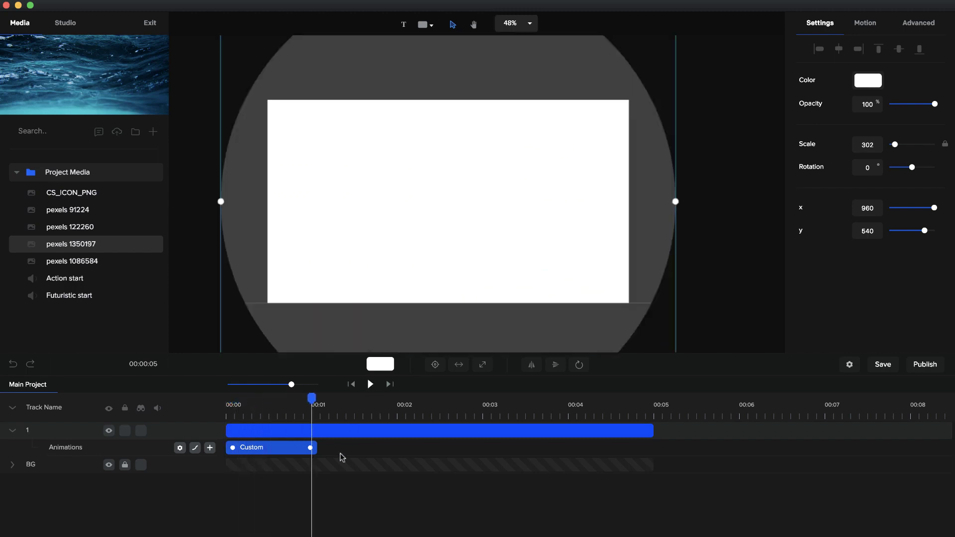
left_click(195, 448)
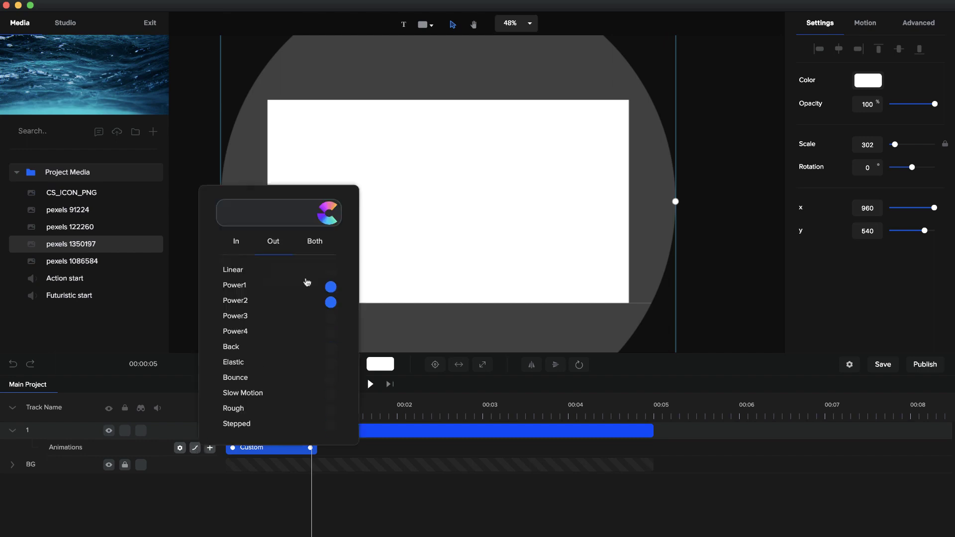
left_click(315, 243)
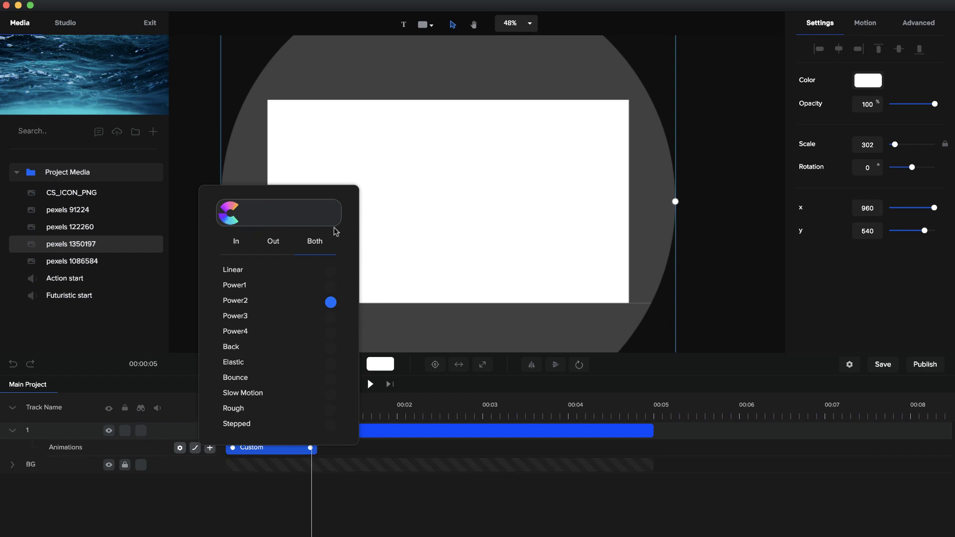
left_click(331, 379)
left_click(328, 483)
left_click(371, 385)
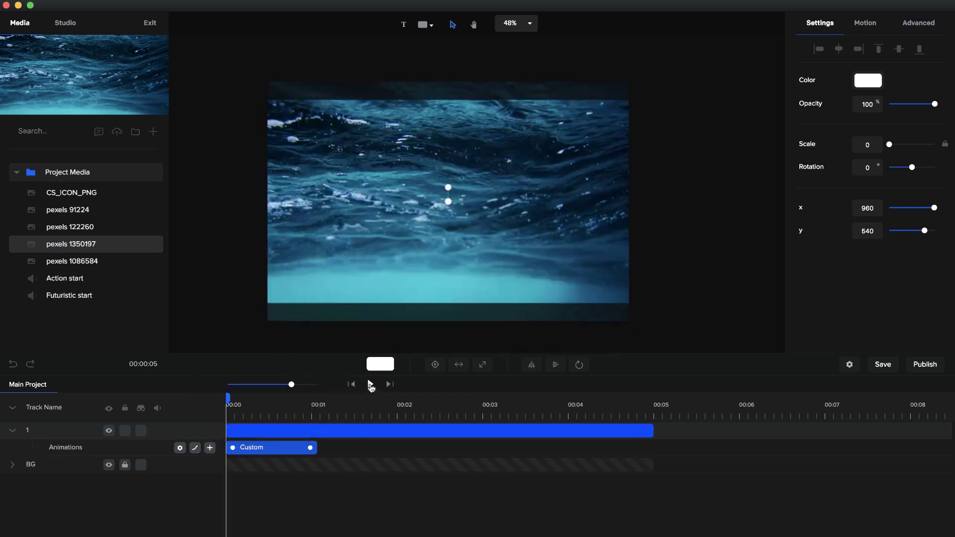
left_click(371, 384)
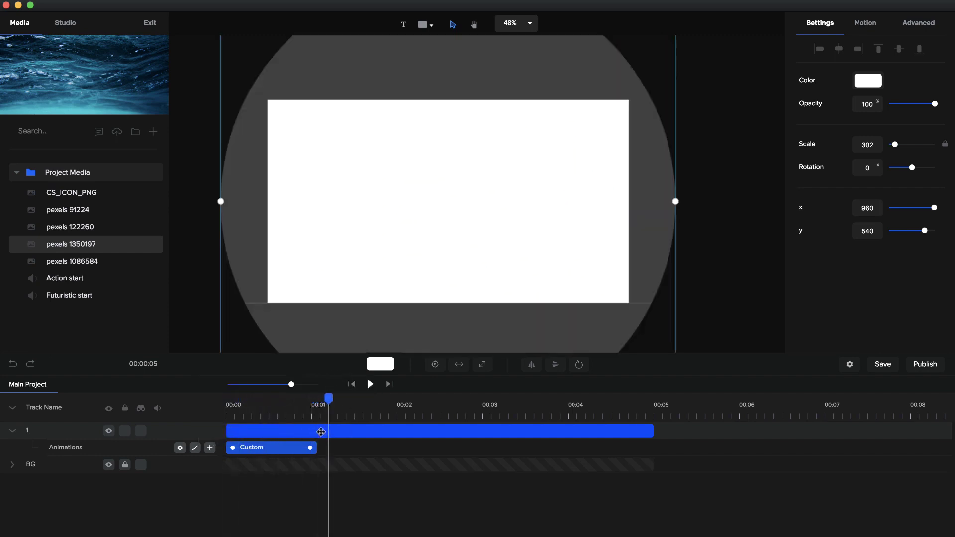
Step: Shorten the custom animation on track 1 to about 0.95 seconds and replay it from the start
left_click_drag(311, 448, 302, 448)
left_click(231, 444)
left_click(313, 449)
key("Home")
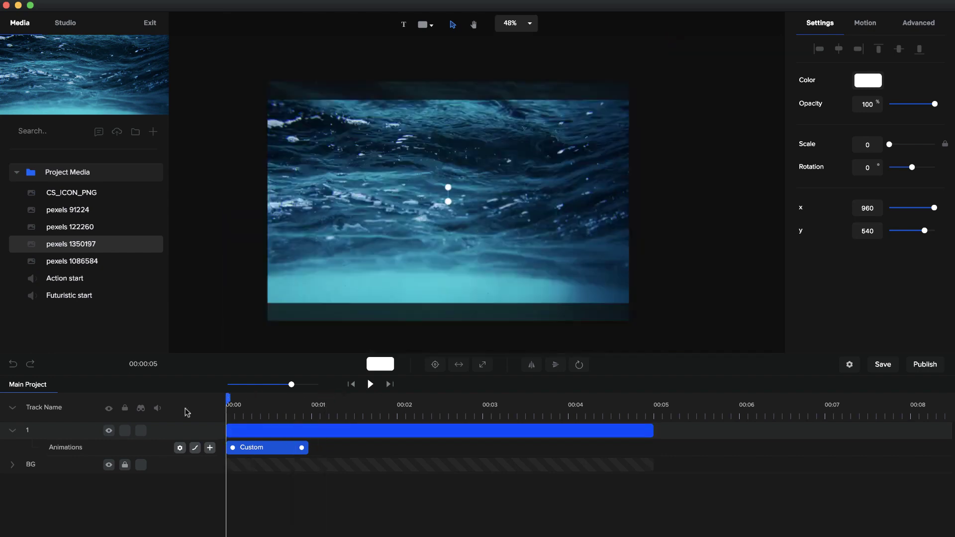
left_click(367, 391)
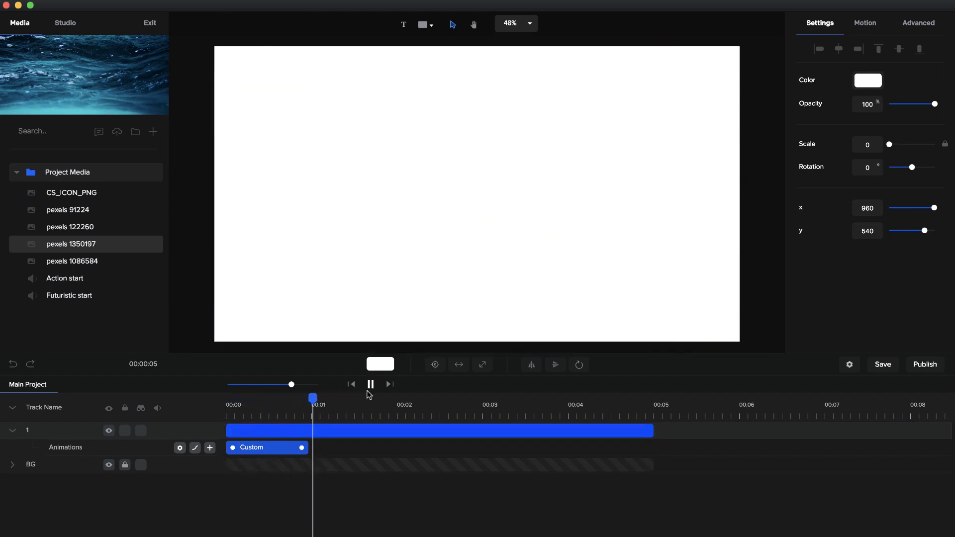
Step: Collapse track 1, duplicate it and rename the copy 2
left_click(17, 433)
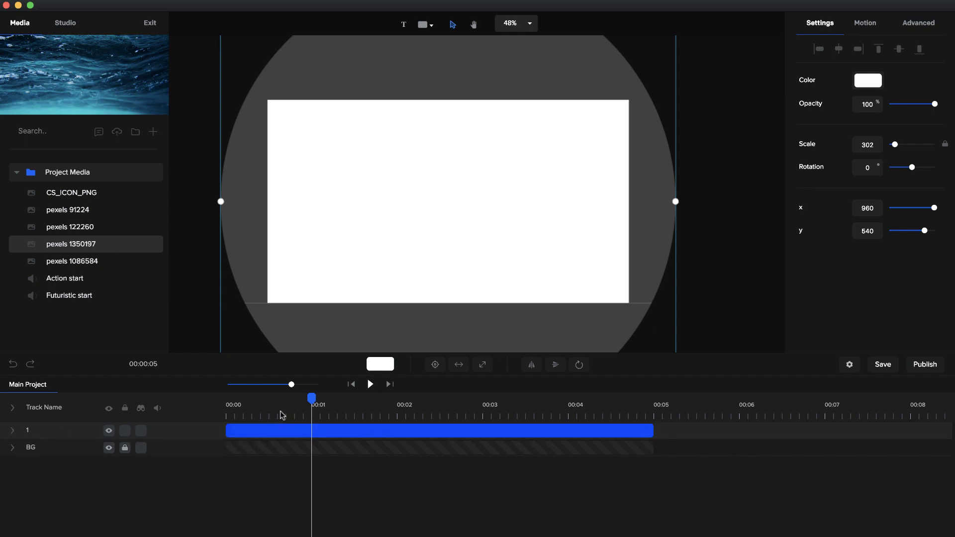
key("ctrl+d")
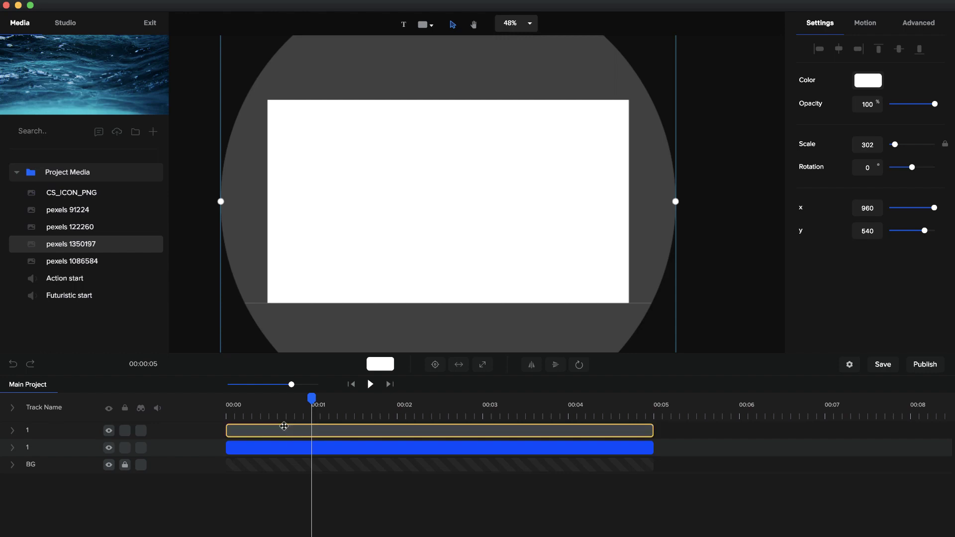
double_click(29, 431)
type("2")
key("Return")
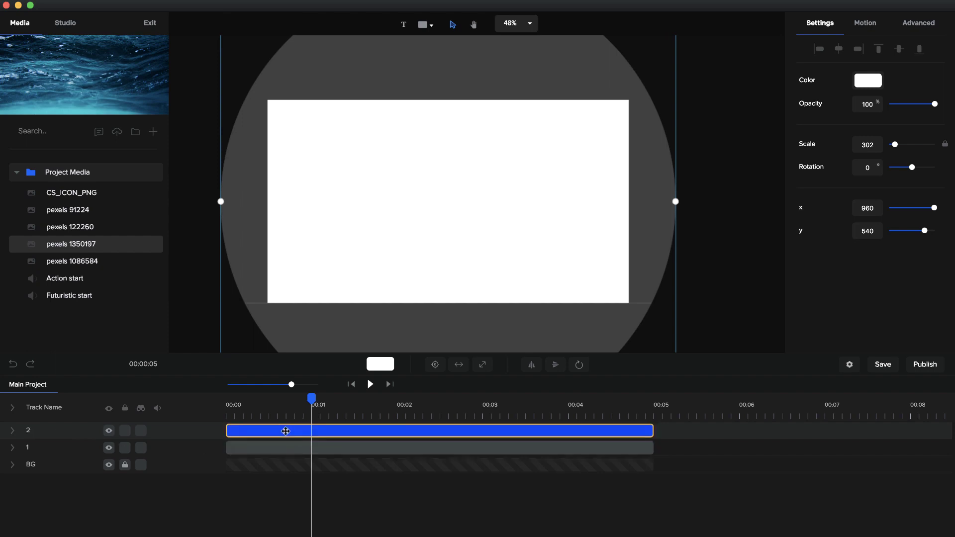
Step: Duplicate track 2 and rename the copy 3
key("ctrl+d")
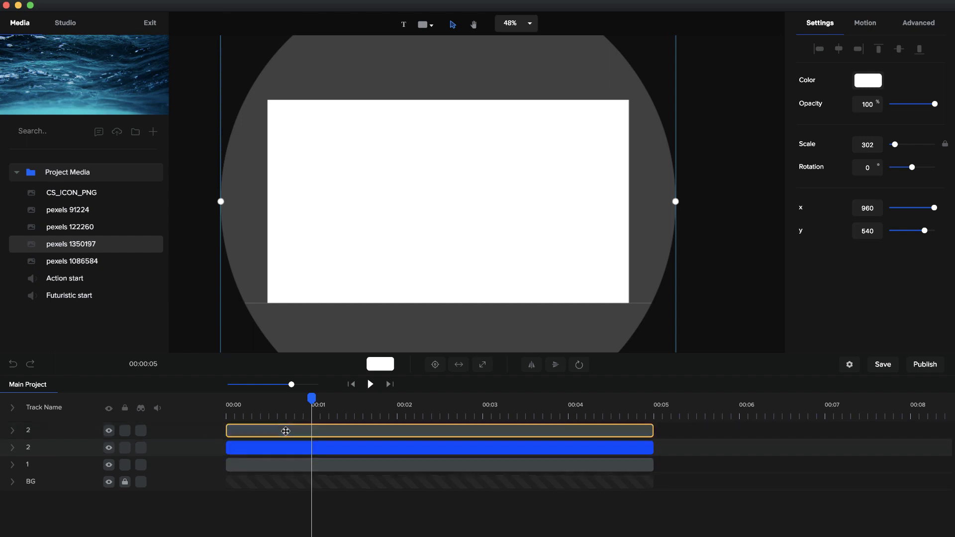
double_click(30, 430)
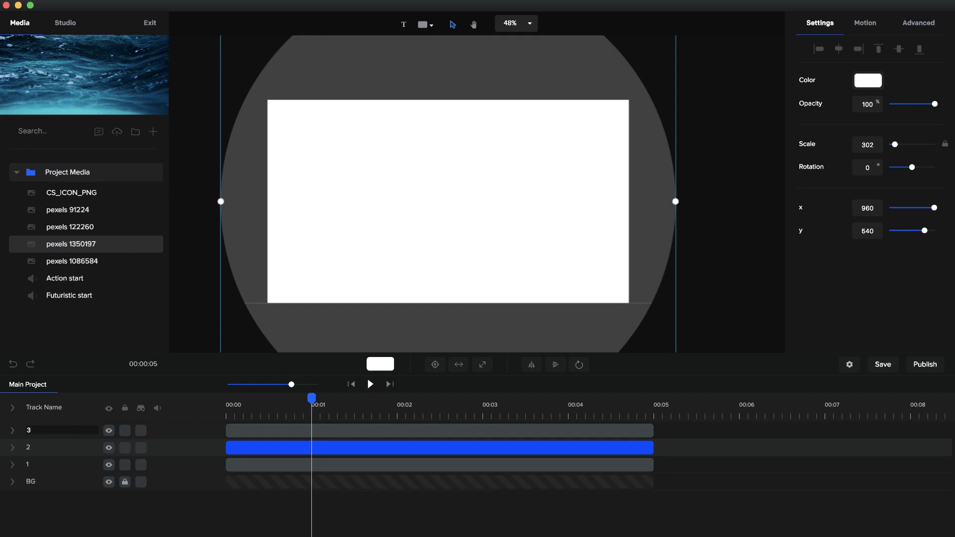
key("Return")
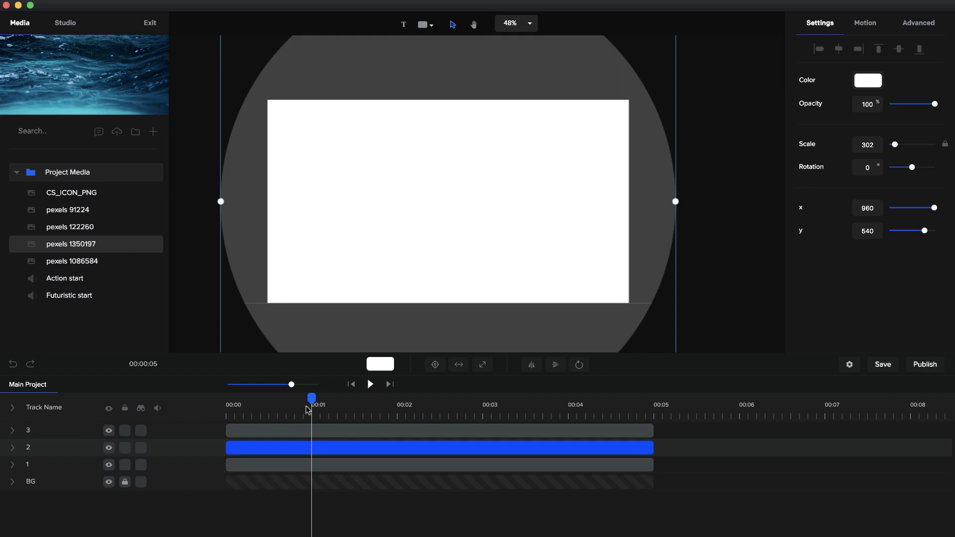
Step: Expand all tracks and stagger the copies, starting track 2 at about 0.33 seconds and track 3 at about 0.73 seconds
left_click_drag(312, 398, 209, 408)
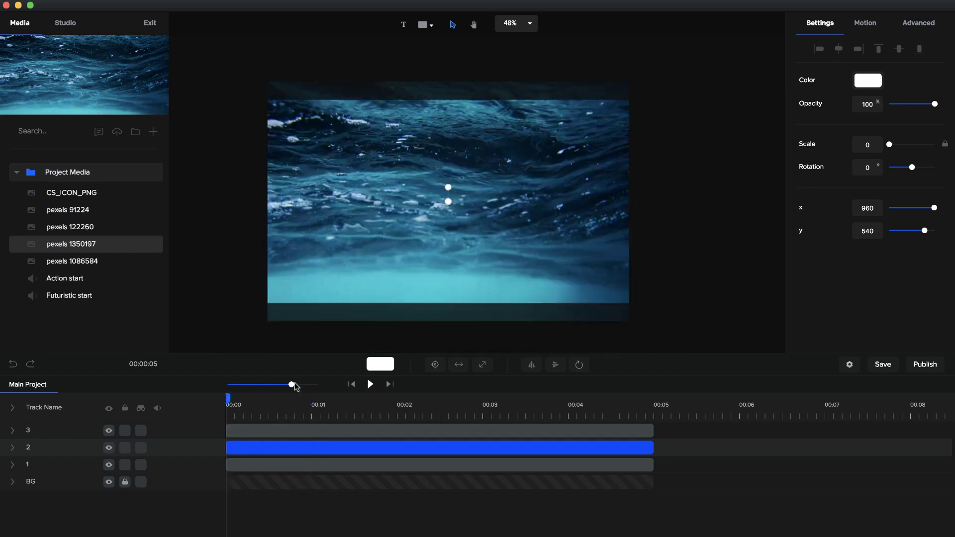
left_click_drag(291, 384, 303, 384)
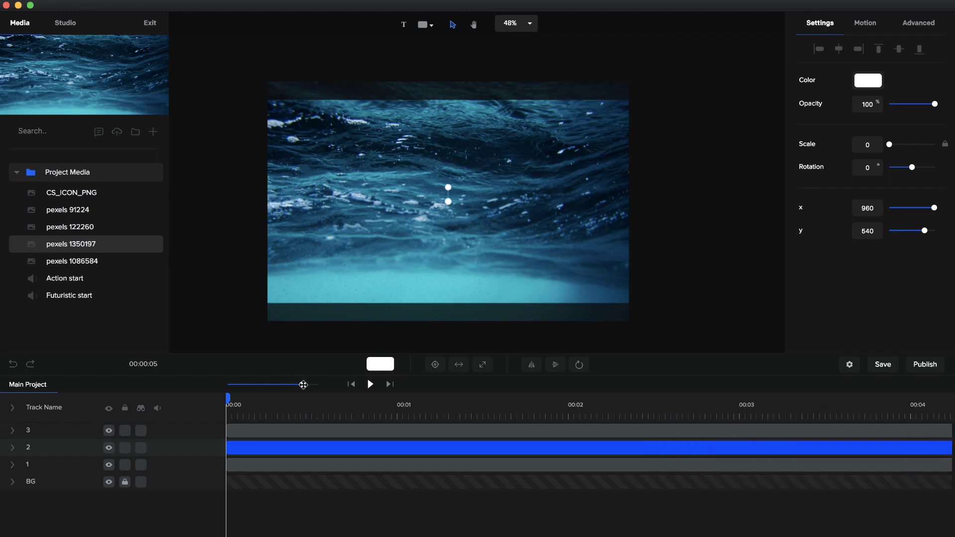
left_click(256, 444)
left_click(12, 407)
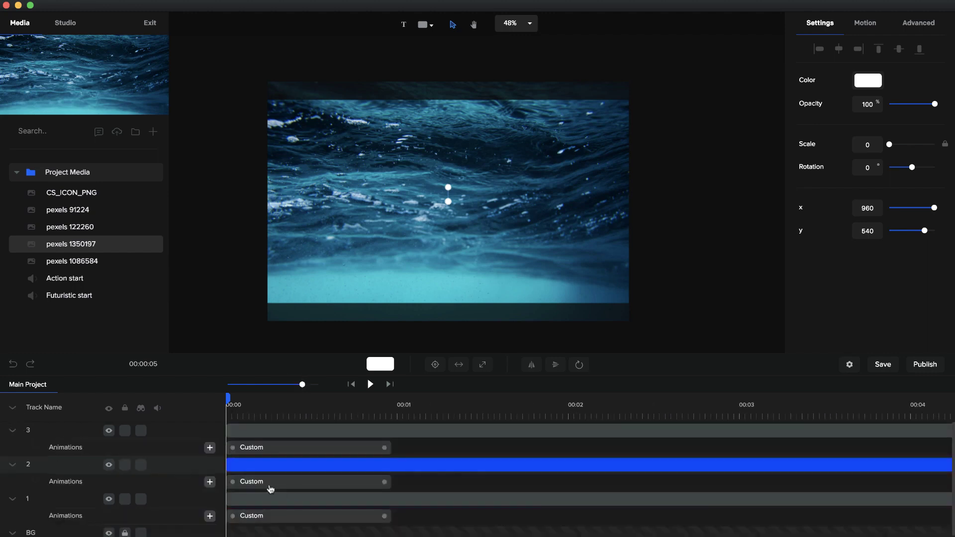
left_click_drag(230, 466, 284, 466)
left_click(260, 453)
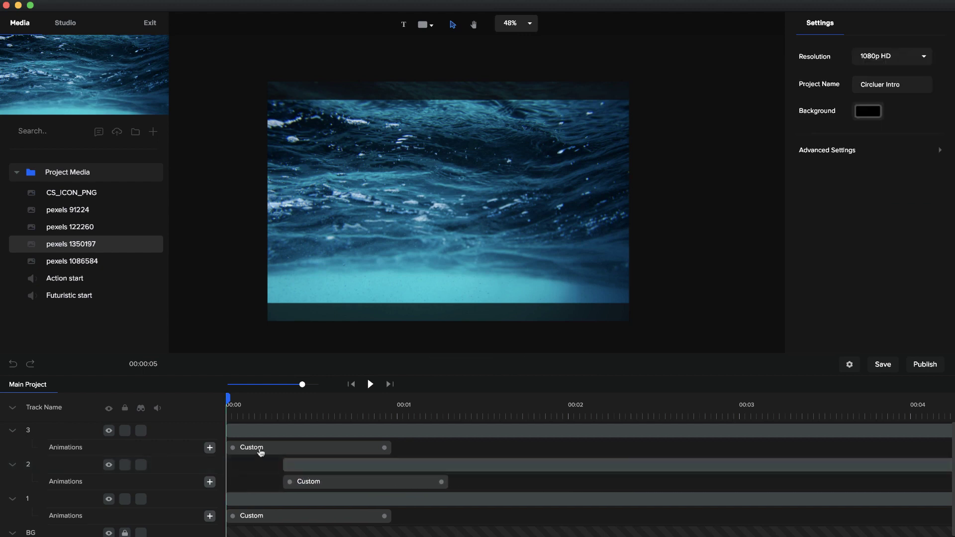
left_click_drag(269, 431, 394, 431)
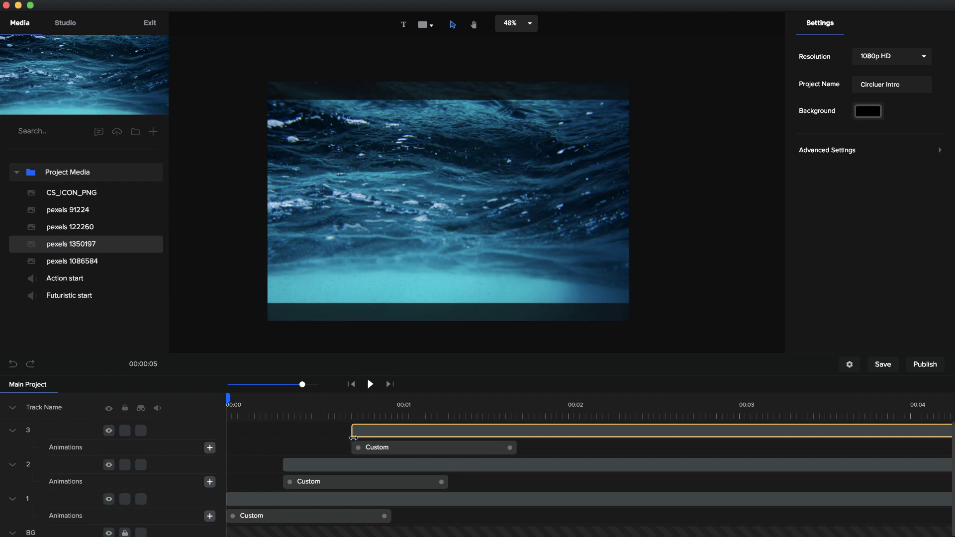
Step: Change the color of the circle on track 2 to light grey
left_click(328, 408)
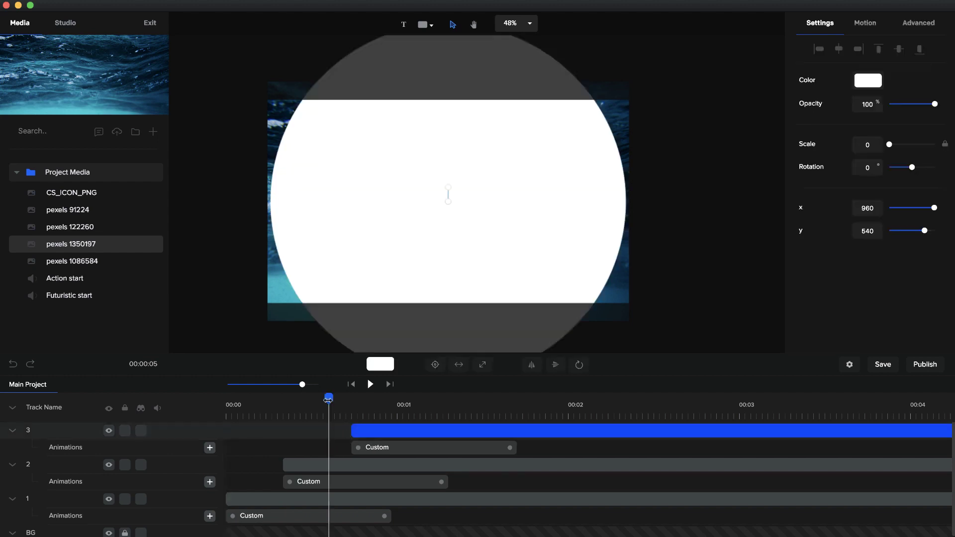
left_click(330, 465)
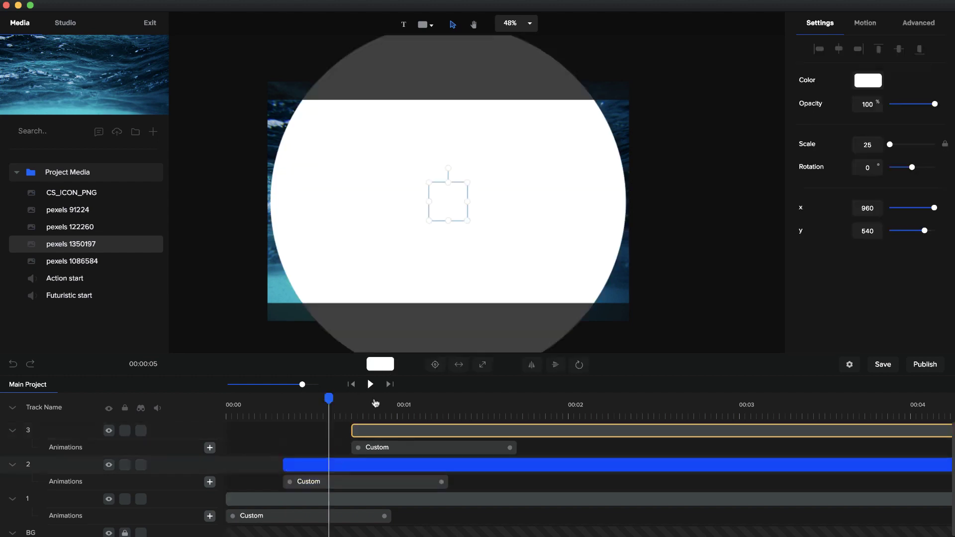
left_click(385, 368)
left_click_drag(889, 85, 788, 93)
Step: Fill the circle on track 3 with a linear gradient from bright blue to light blue (#00BCFF)
left_click(469, 399)
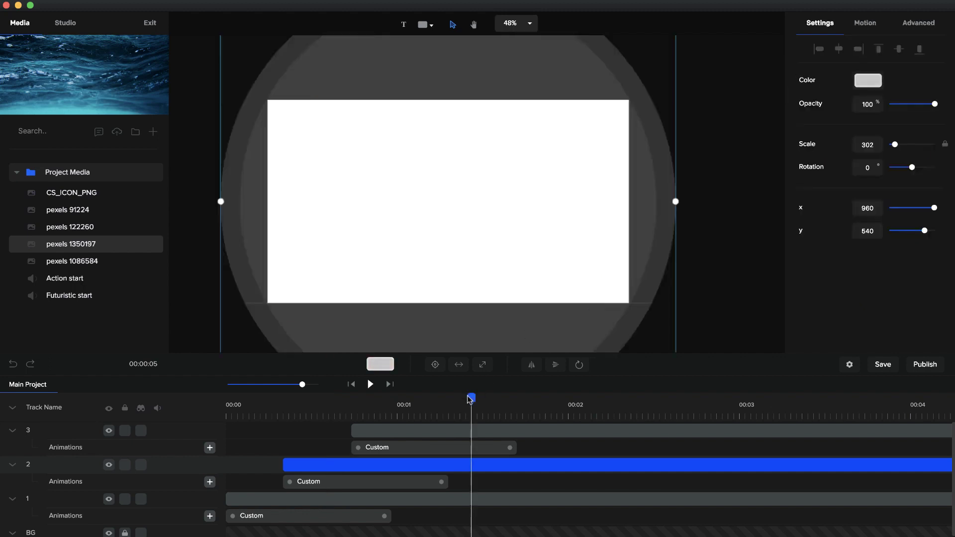
left_click(536, 430)
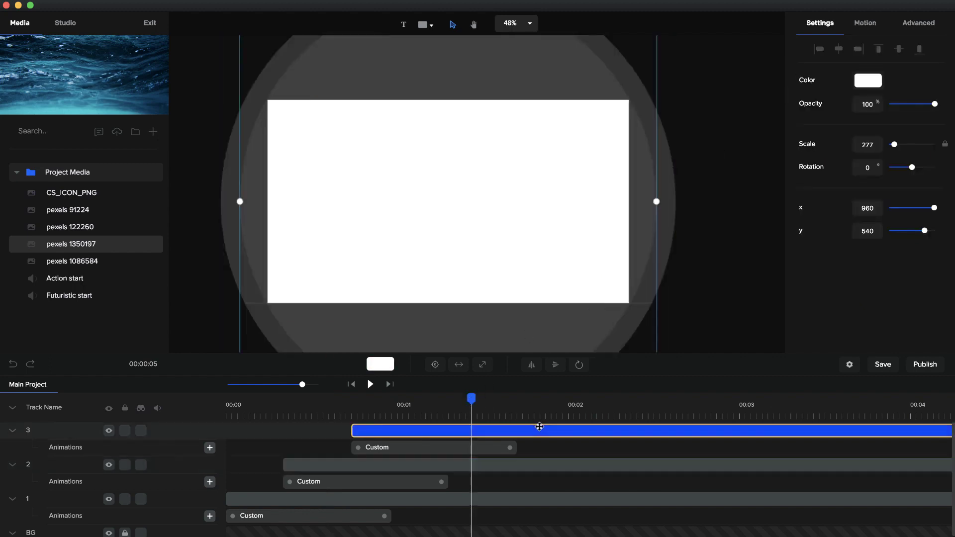
left_click(877, 88)
left_click(854, 52)
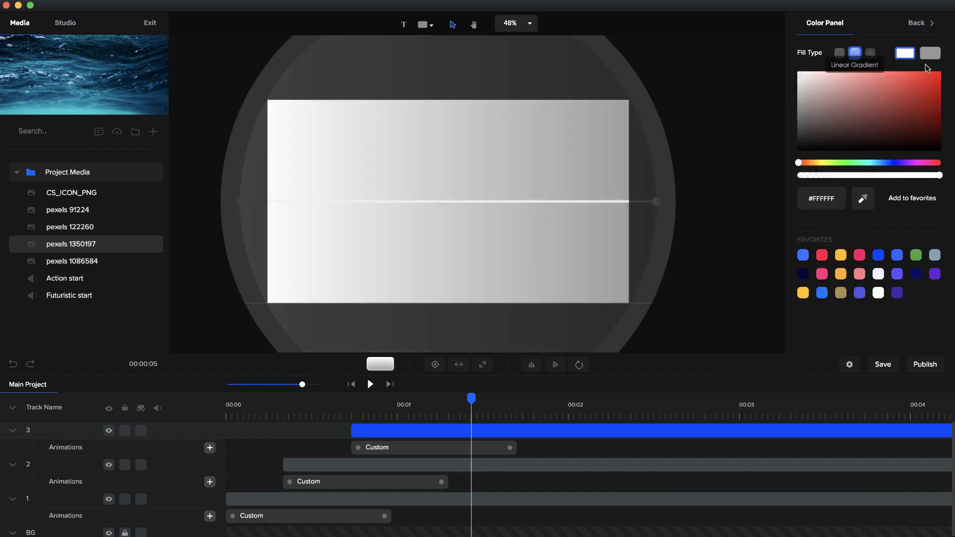
left_click(883, 164)
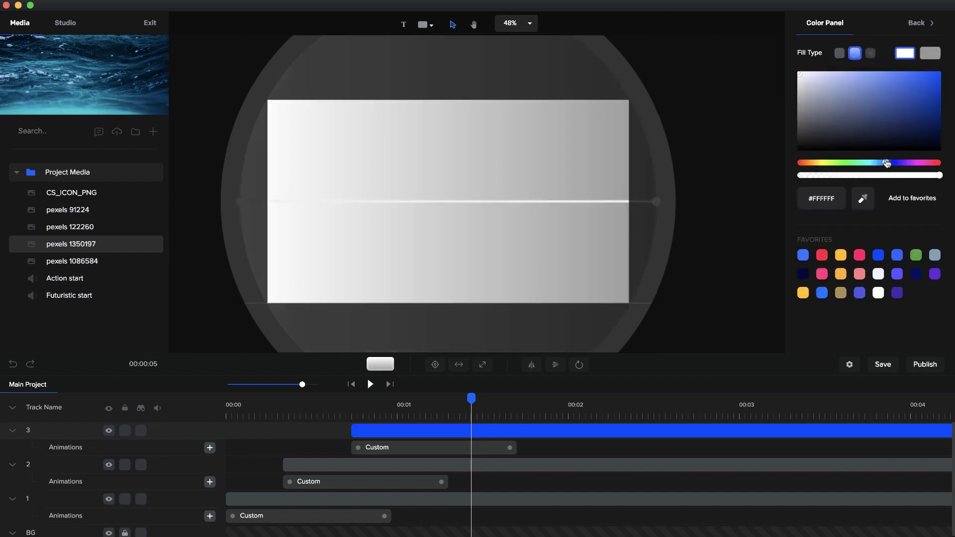
left_click(933, 71)
left_click(933, 55)
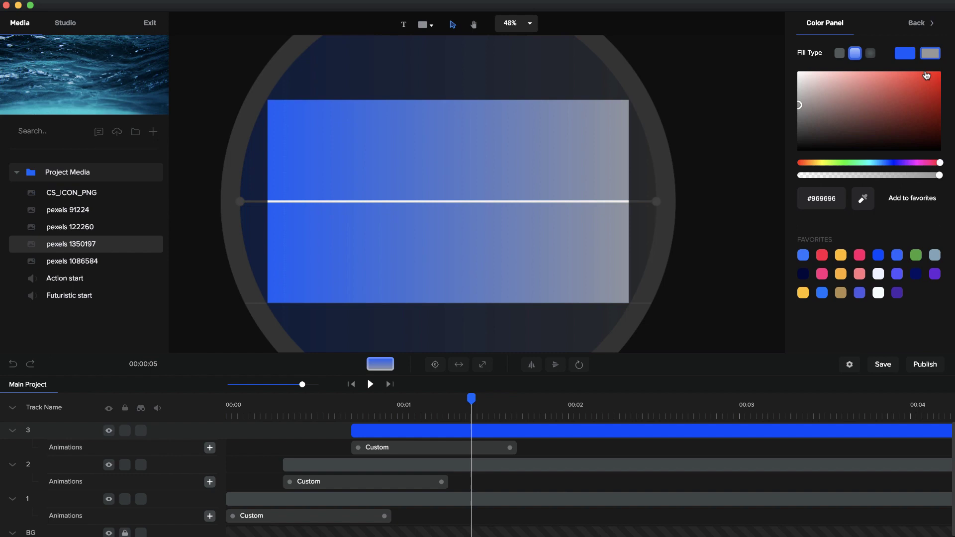
left_click(876, 163)
left_click(938, 73)
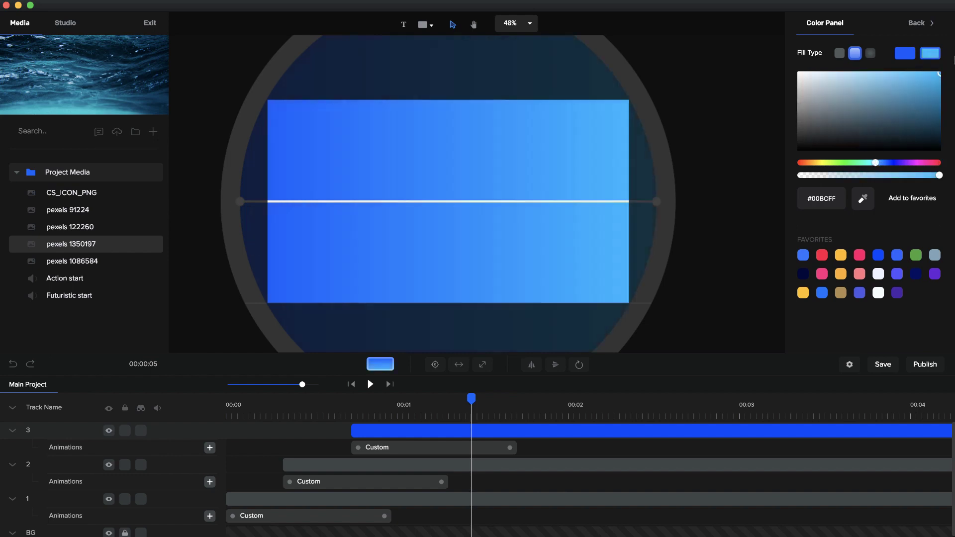
Step: Return to the start of the timeline and play the three staggered circle animations
left_click_drag(471, 401, 301, 395)
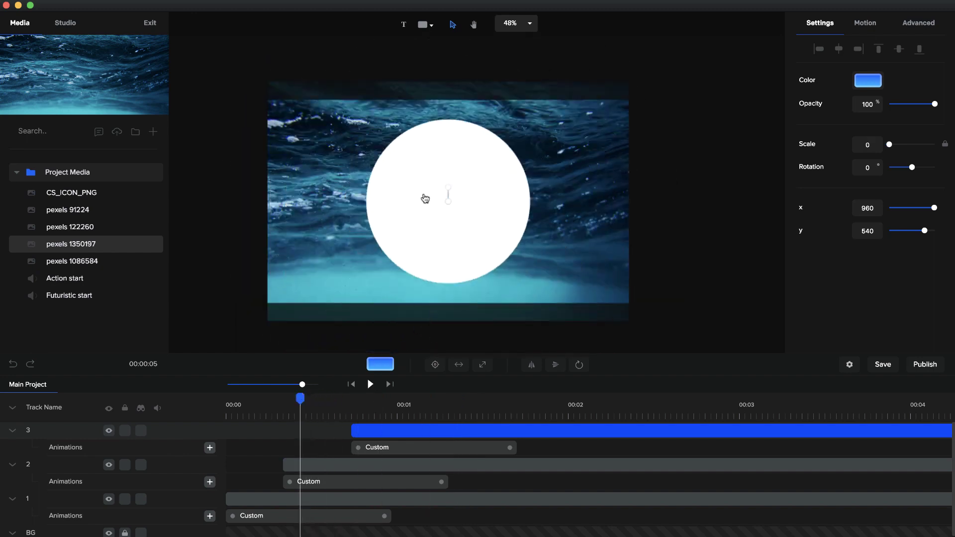
left_click(309, 463)
left_click_drag(301, 399, 81, 418)
left_click(370, 385)
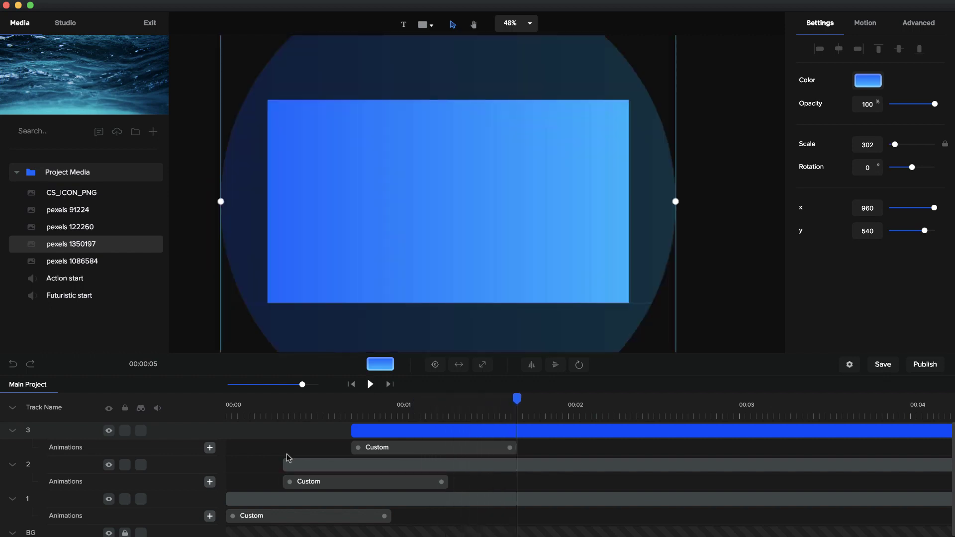
Step: Move track 2's start to about 0.2 seconds and track 3's start to about 0.4 seconds, and replay the animation
left_click(289, 400)
left_click(287, 465)
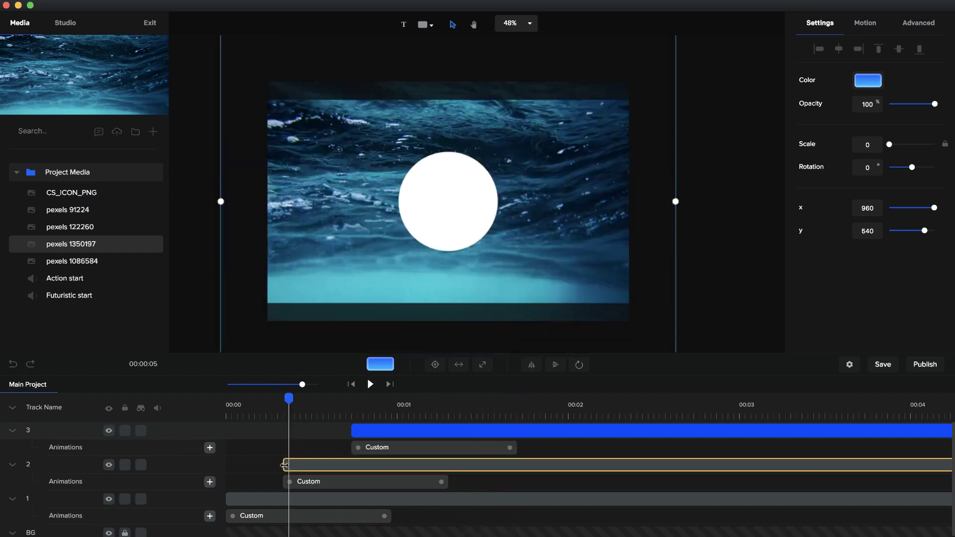
left_click_drag(284, 465, 259, 468)
left_click(356, 427)
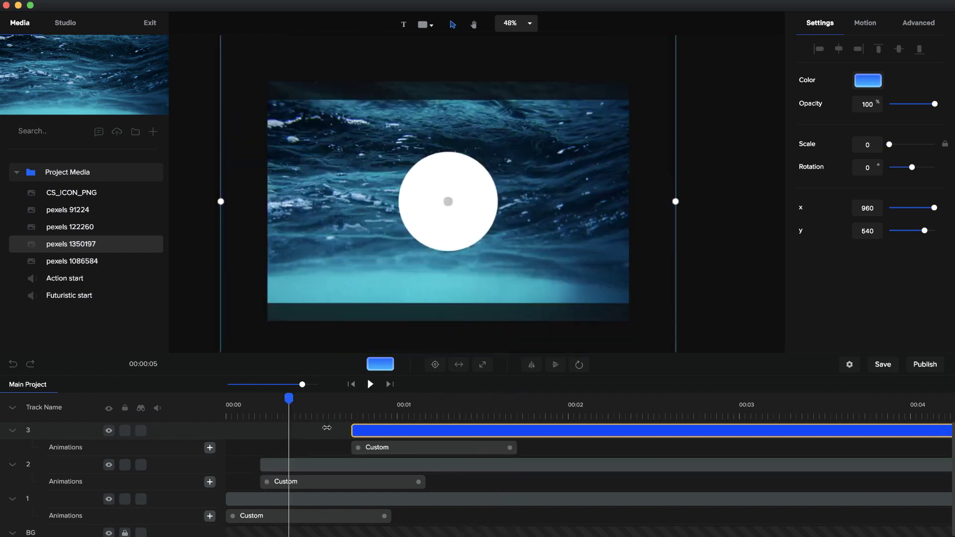
left_click_drag(326, 428, 295, 429)
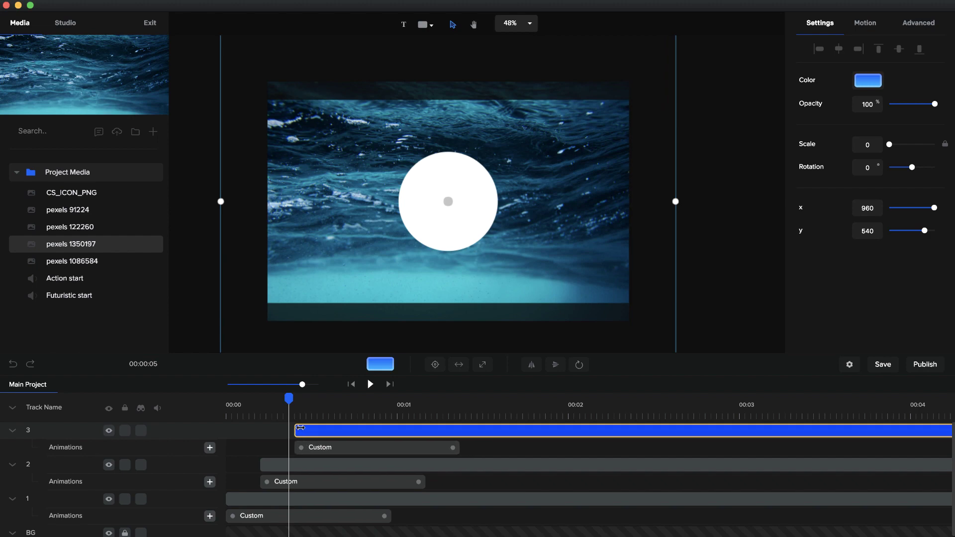
left_click(360, 381)
left_click(370, 384)
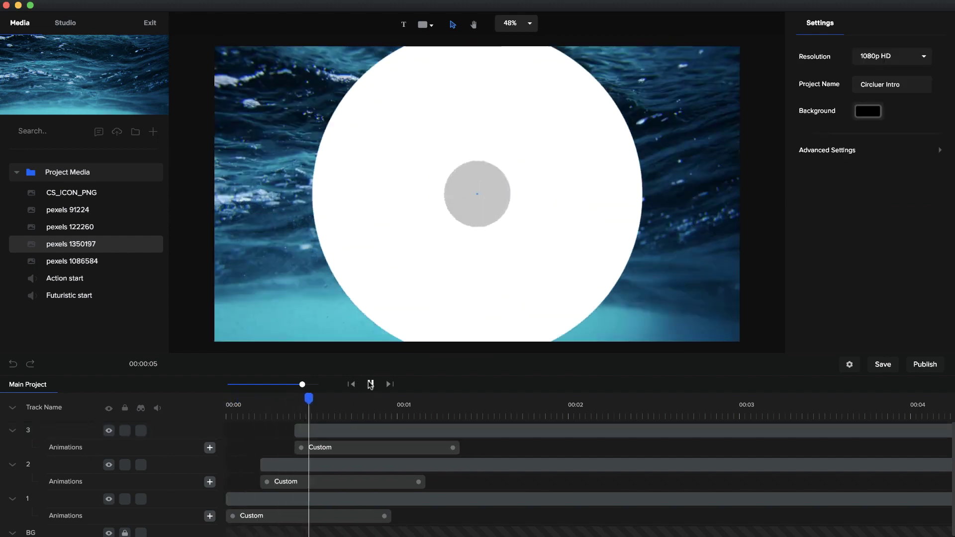
left_click(370, 384)
Step: Move track 2's start to about 0.27 seconds and track 3's start to about 0.53 seconds, and replay from the beginning
left_click(260, 465)
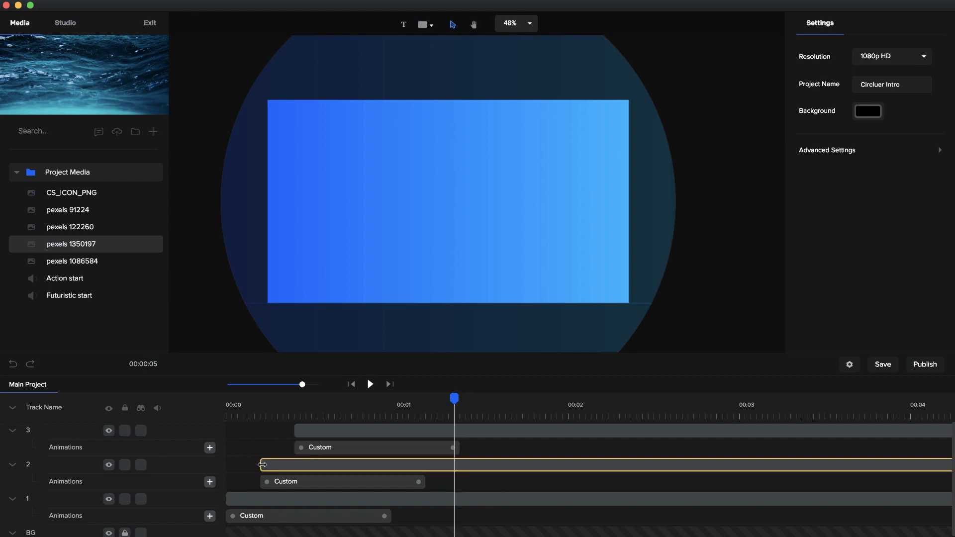
left_click_drag(270, 464, 282, 465)
left_click_drag(296, 429, 319, 428)
left_click(330, 406)
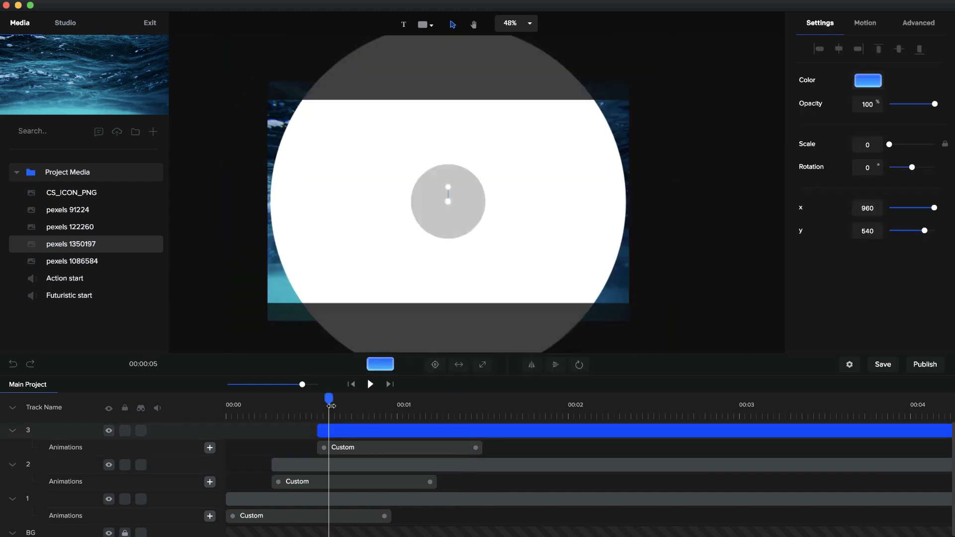
left_click(224, 404)
left_click(370, 384)
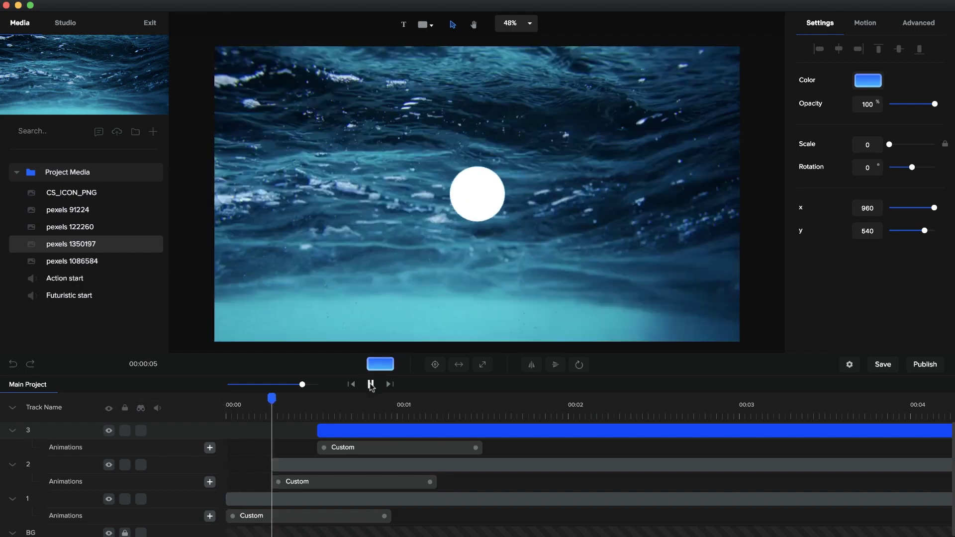
Step: Place the pexels 1086584 jellyfish image on the canvas at about 0.3 seconds and scale it to fill the frame
left_click(370, 385)
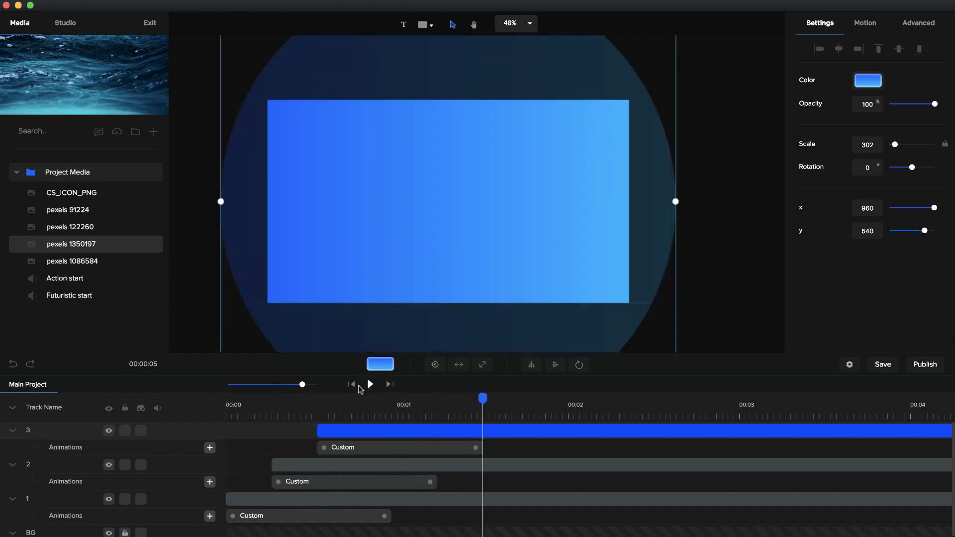
left_click(276, 414)
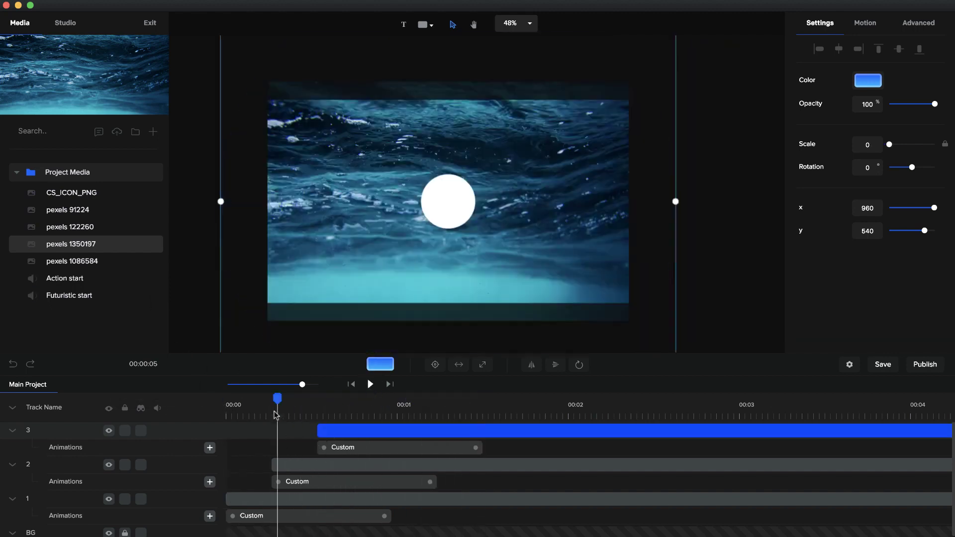
left_click(291, 464)
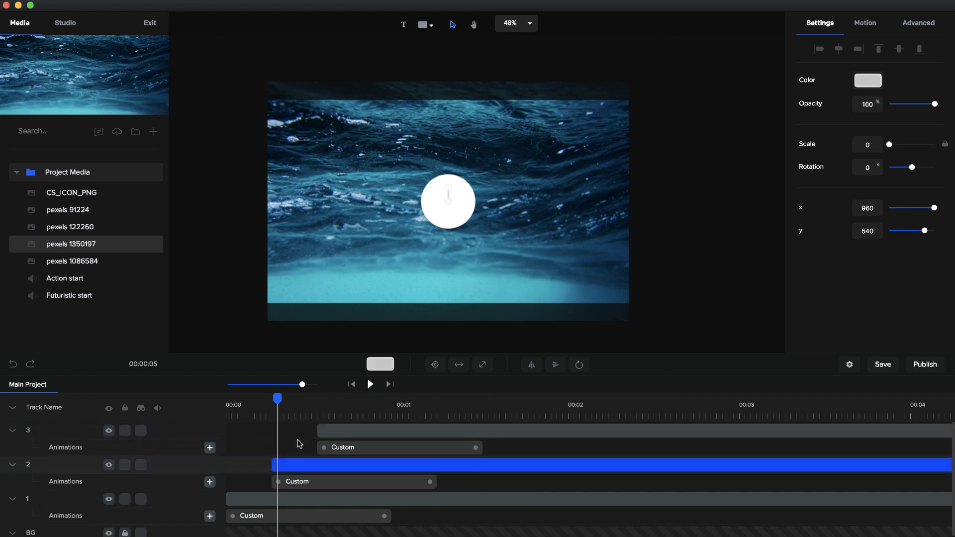
left_click(104, 266)
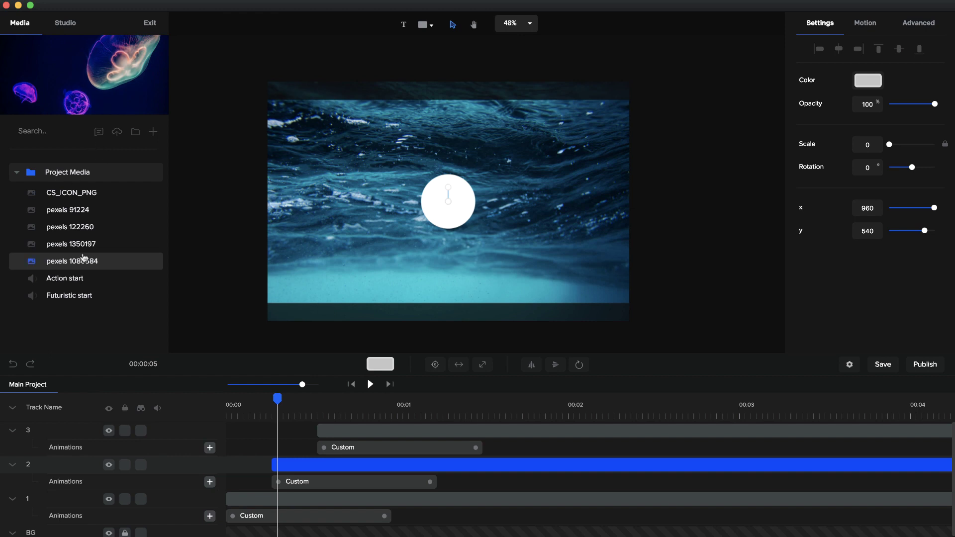
left_click_drag(99, 259, 380, 216)
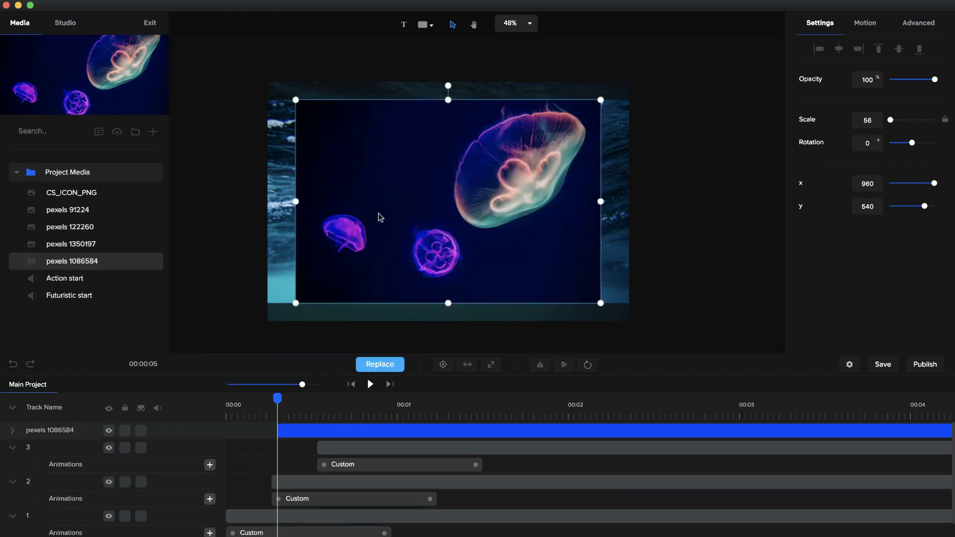
left_click(491, 366)
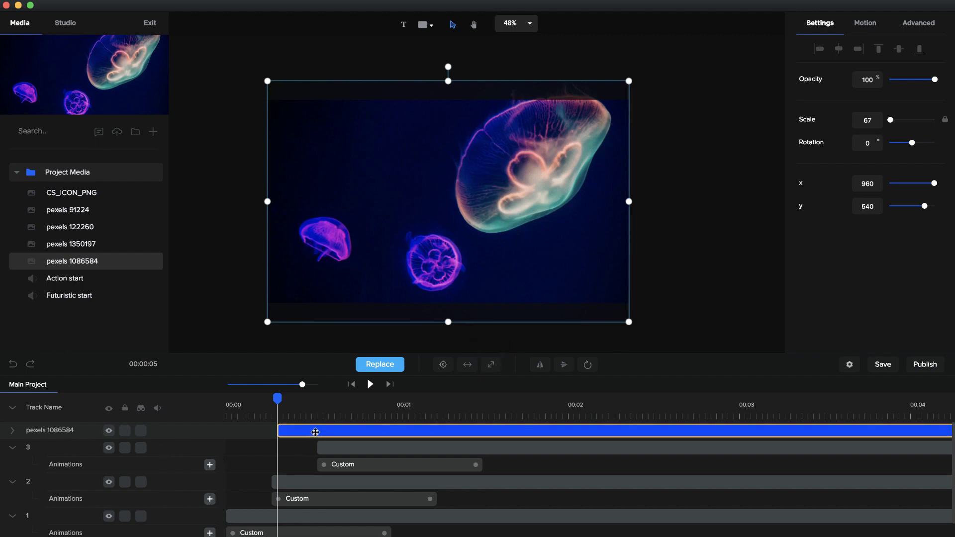
Step: Align the jellyfish track's start with track 2's start and reorder it to sit directly between tracks 3 and 2
left_click_drag(312, 432, 305, 432)
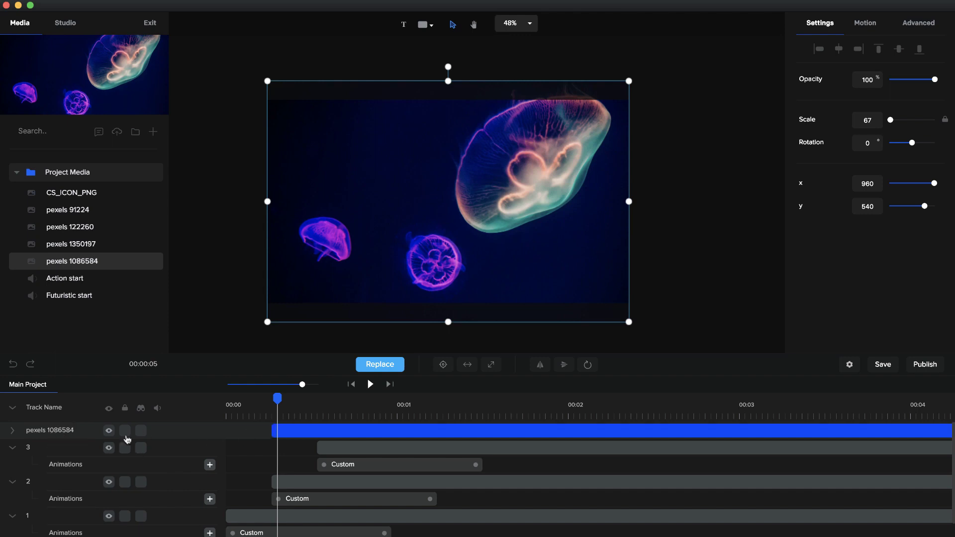
left_click(13, 409)
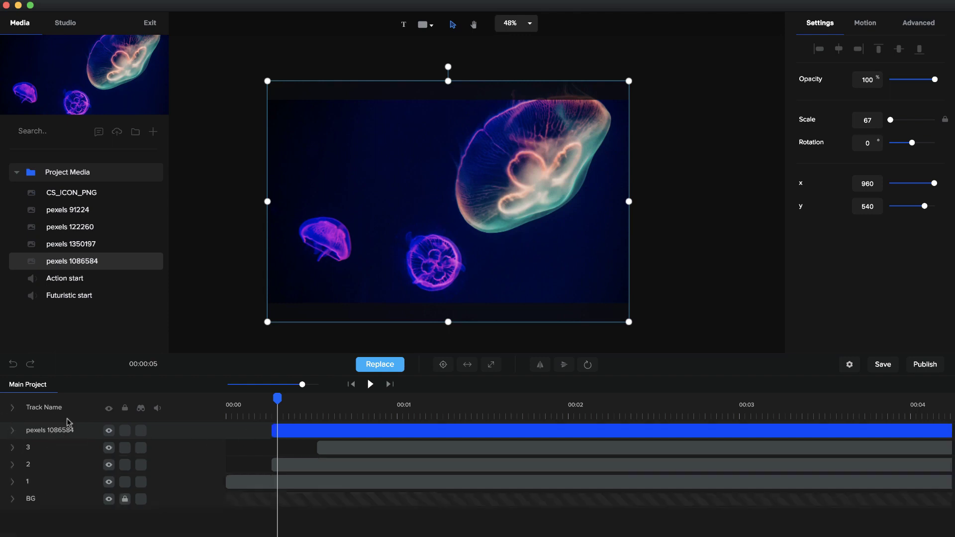
left_click_drag(65, 436, 66, 458)
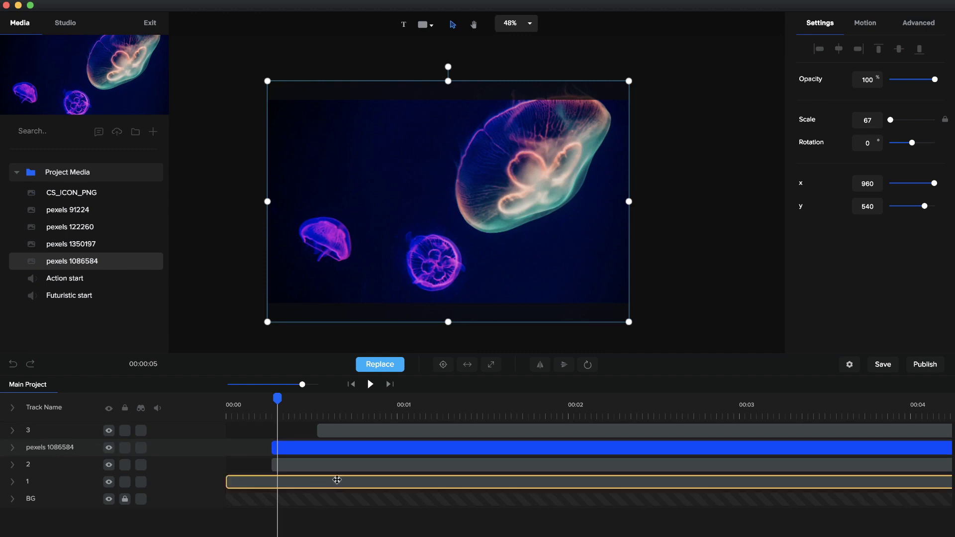
Step: Mask the jellyfish image with the circle on track 2 and replay the animation from the beginning
right_click(322, 448)
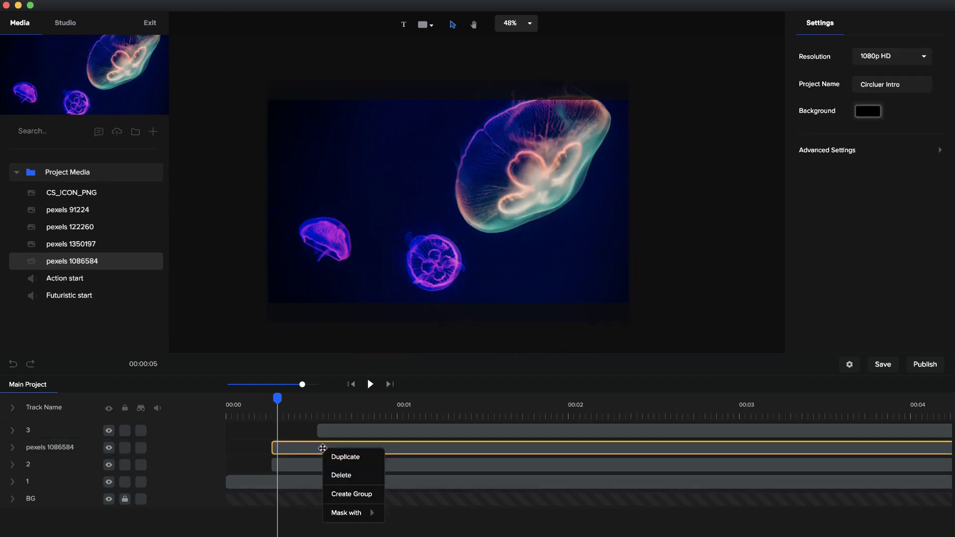
mouse_move(372, 512)
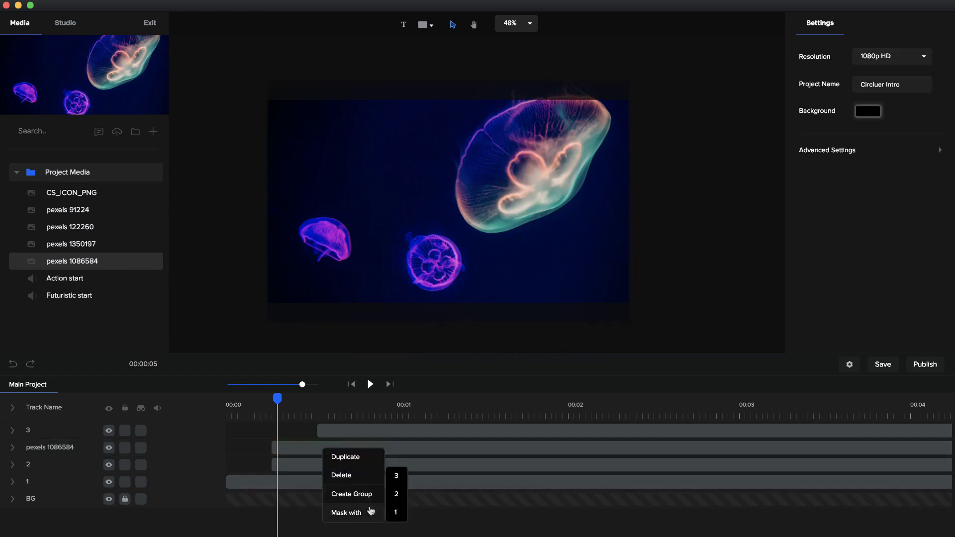
left_click(396, 494)
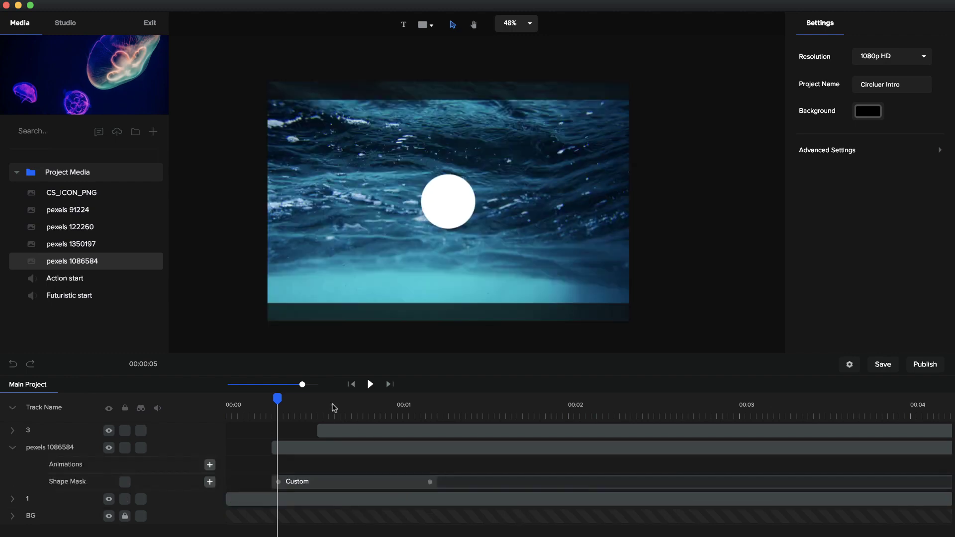
left_click_drag(274, 401, 209, 394)
left_click(370, 385)
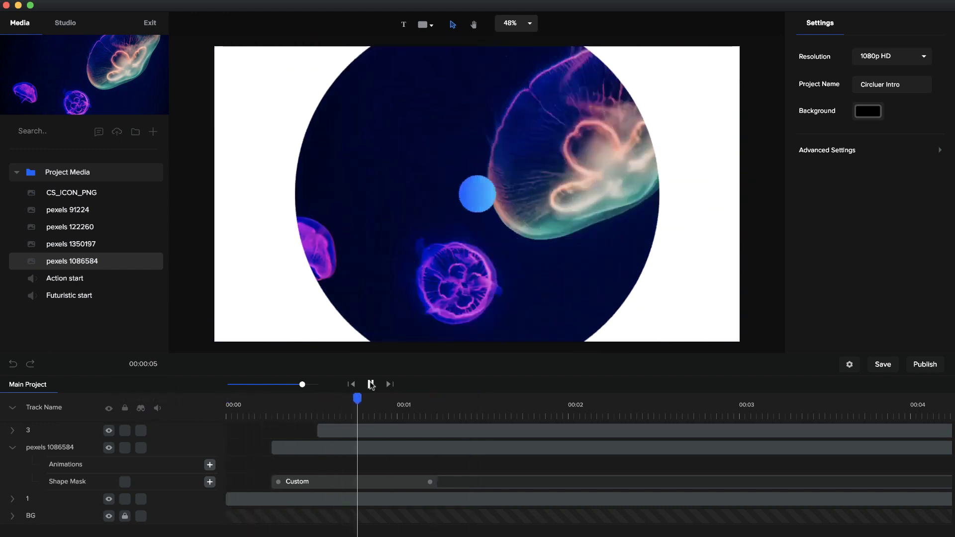
left_click(370, 384)
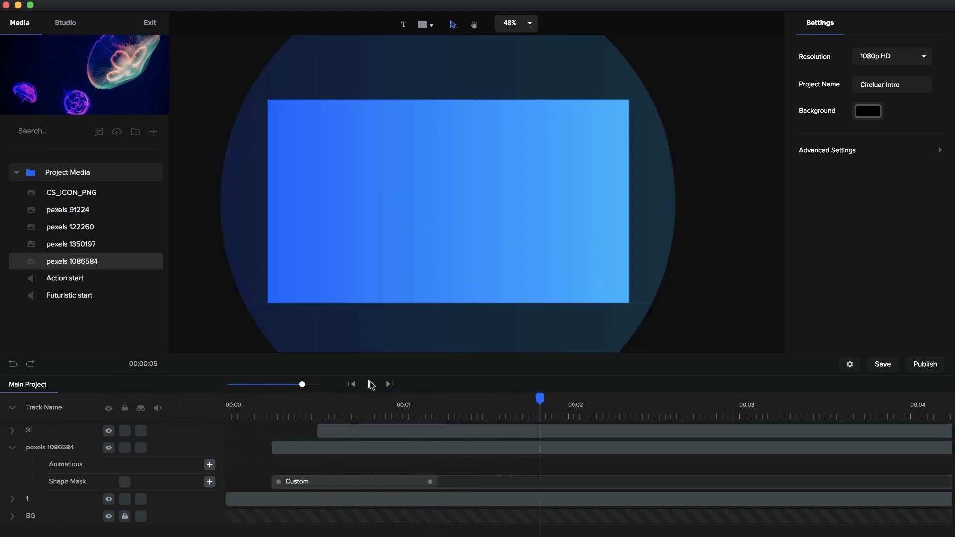
Step: Extend track 1, the jellyfish track and track 3 to end at about 8 seconds, and replay from the beginning
left_click_drag(298, 384, 284, 385)
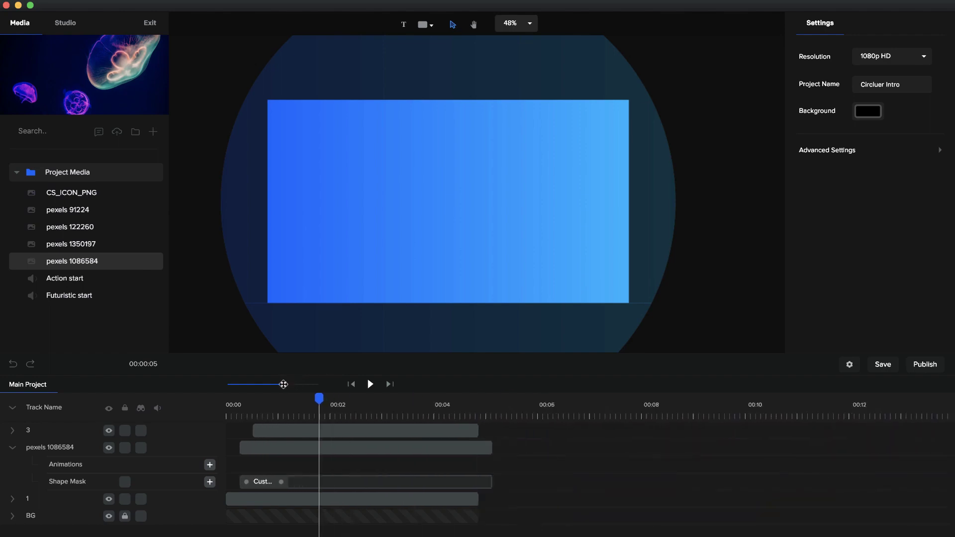
left_click(15, 449)
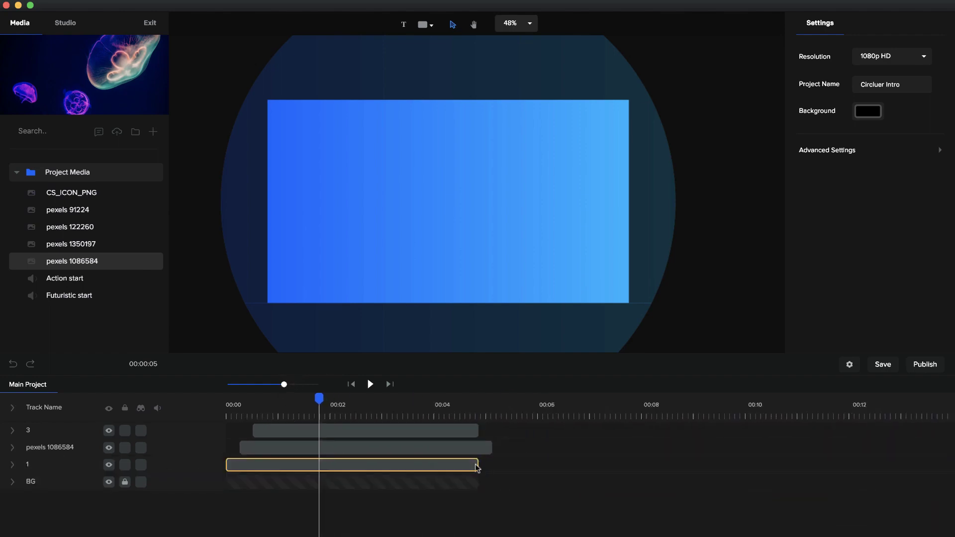
left_click_drag(476, 468, 642, 470)
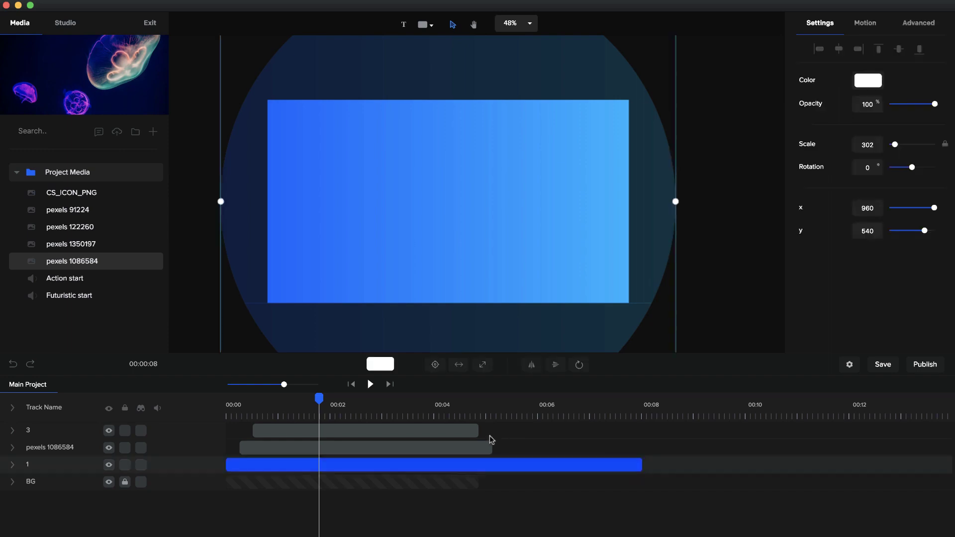
left_click_drag(489, 446, 642, 448)
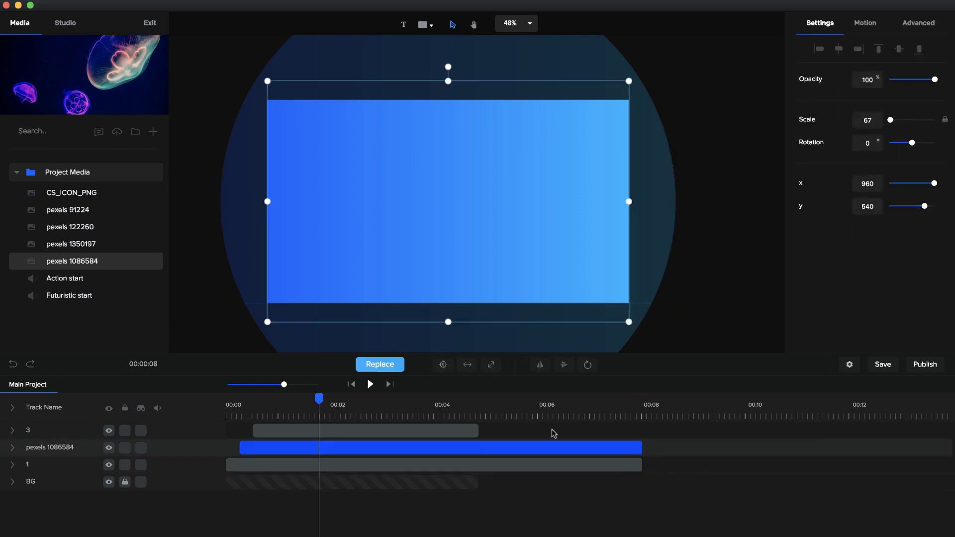
left_click_drag(479, 426, 643, 430)
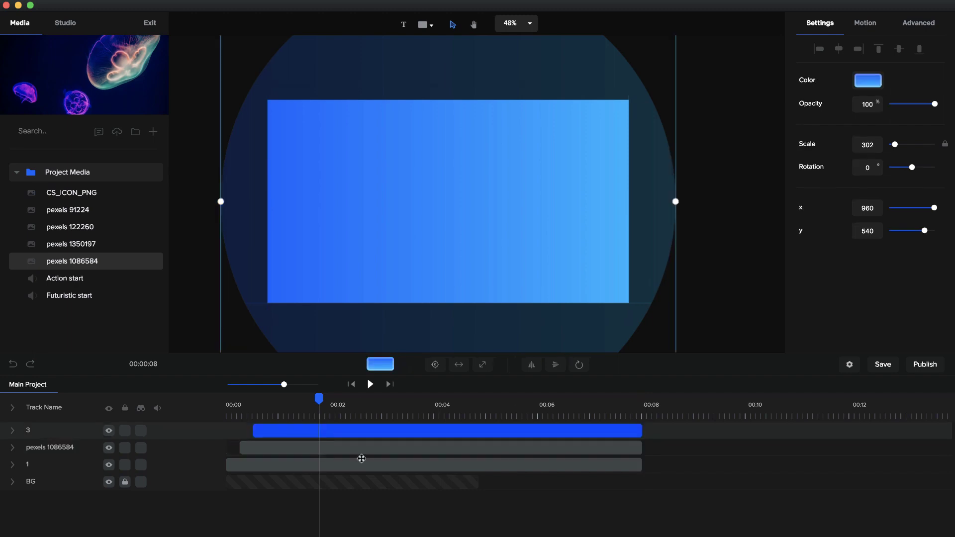
left_click_drag(318, 397, 214, 405)
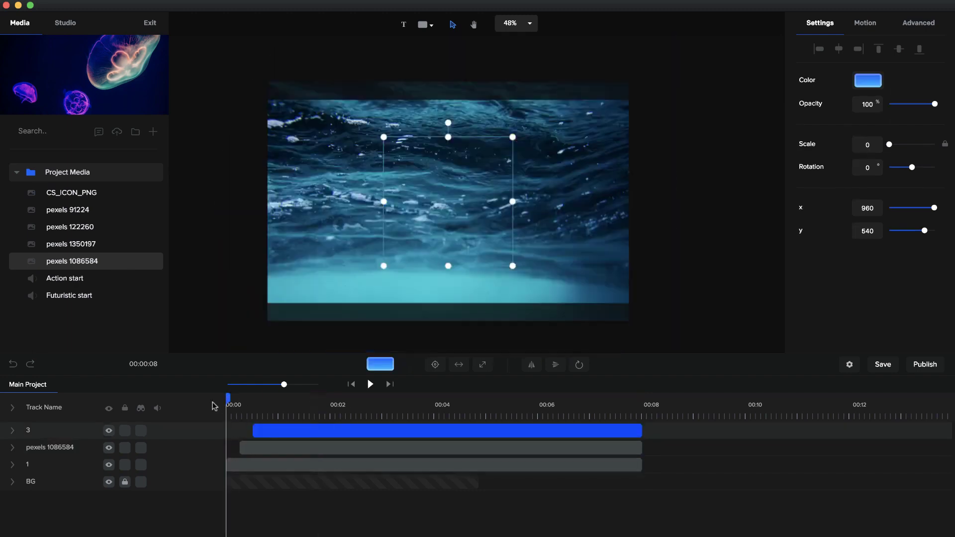
left_click(371, 385)
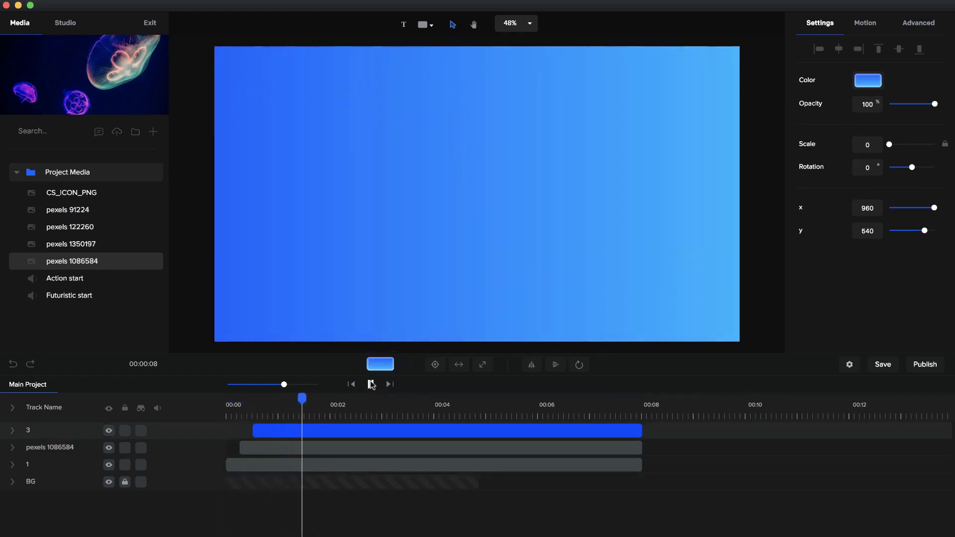
left_click(370, 384)
Step: Add a white circle at scale 70 at about 1.4 seconds and center it over the blue background
left_click_drag(317, 399, 298, 398)
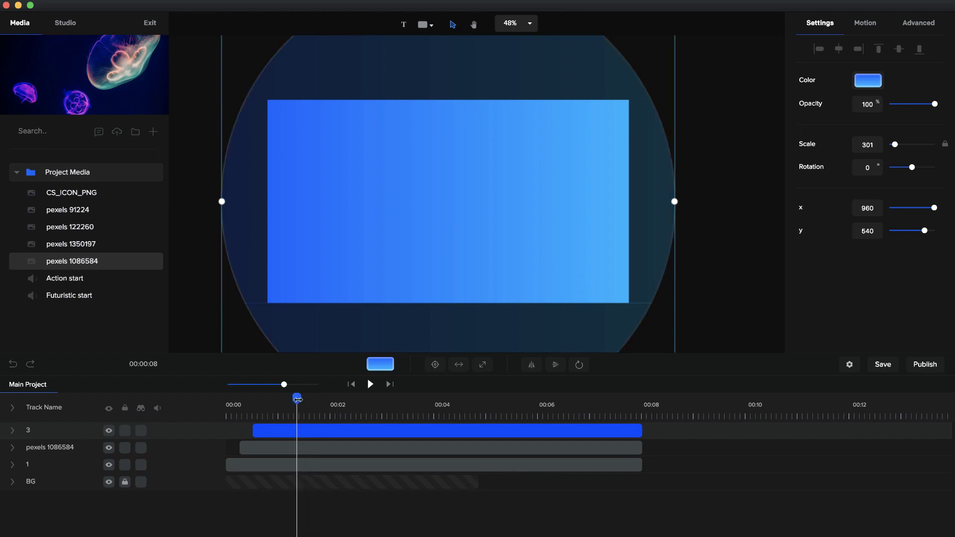
left_click(424, 27)
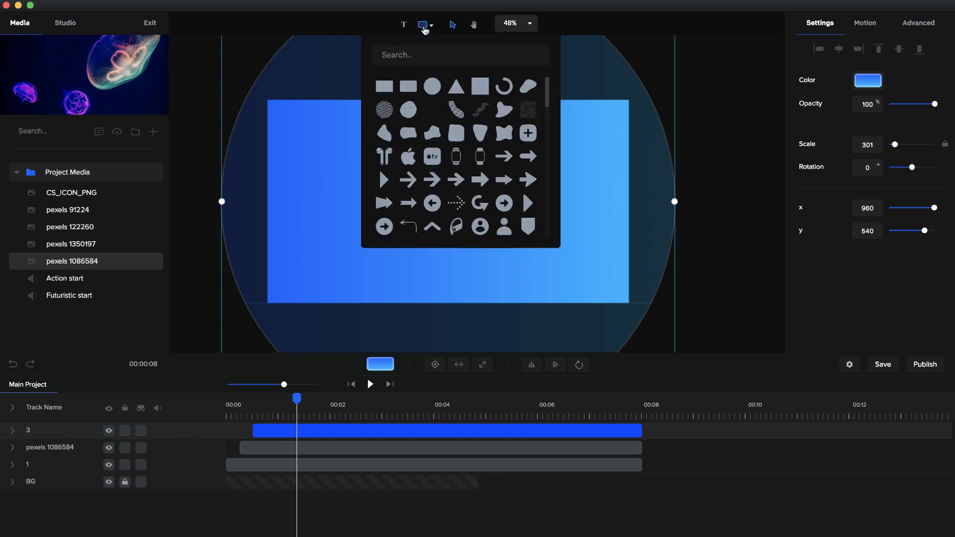
left_click(433, 86)
left_click(556, 257)
left_click_drag(556, 256, 463, 212)
left_click(434, 366)
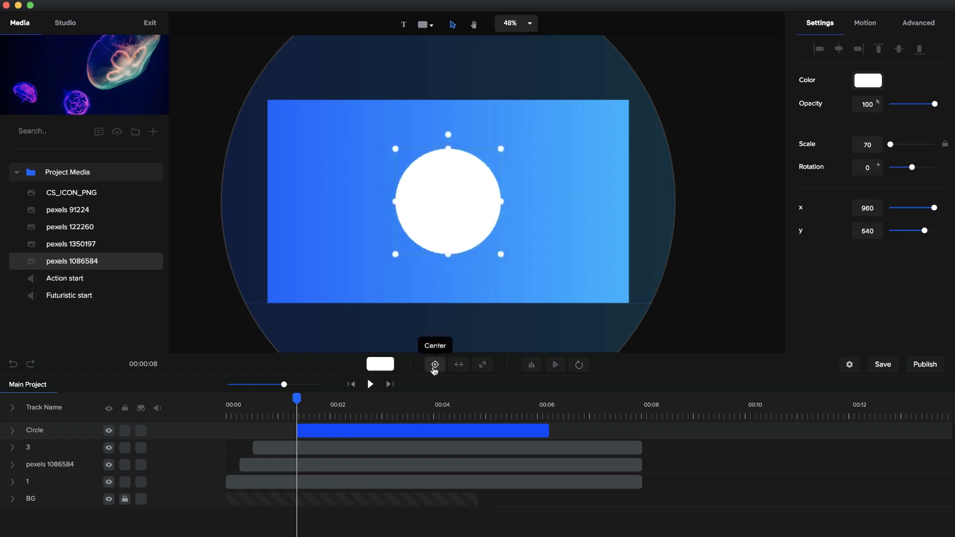
Step: Move the new Circle track's start to about 1 second and extend its end to about 8 seconds
left_click(336, 436)
left_click_drag(346, 428, 325, 430)
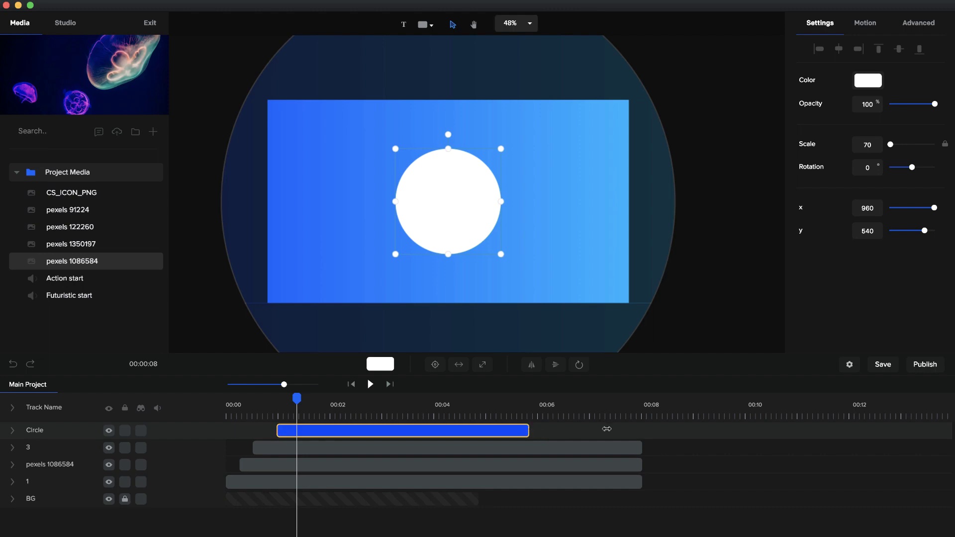
left_click_drag(607, 428, 642, 430)
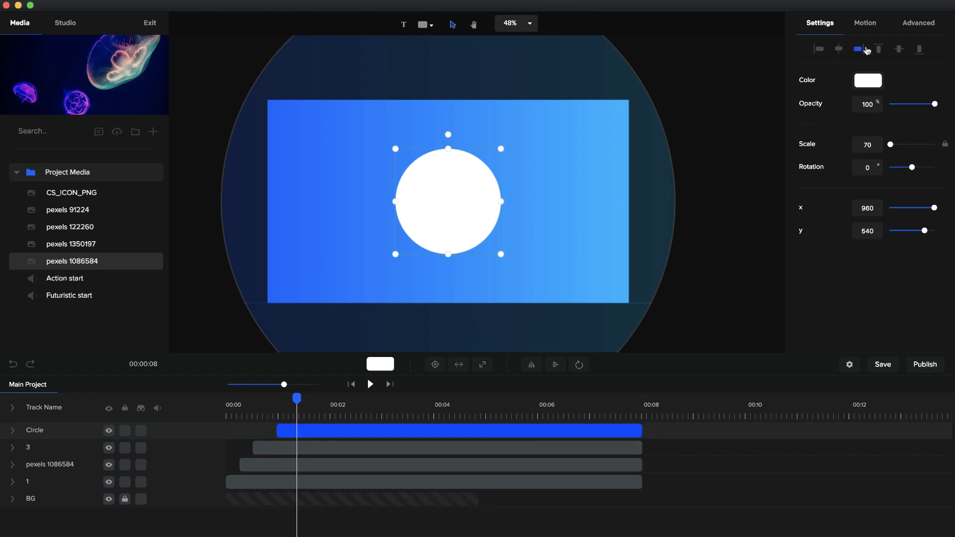
Step: Apply the Elastic Scale Up entrance animation to the new circle and disable its fade
left_click(864, 23)
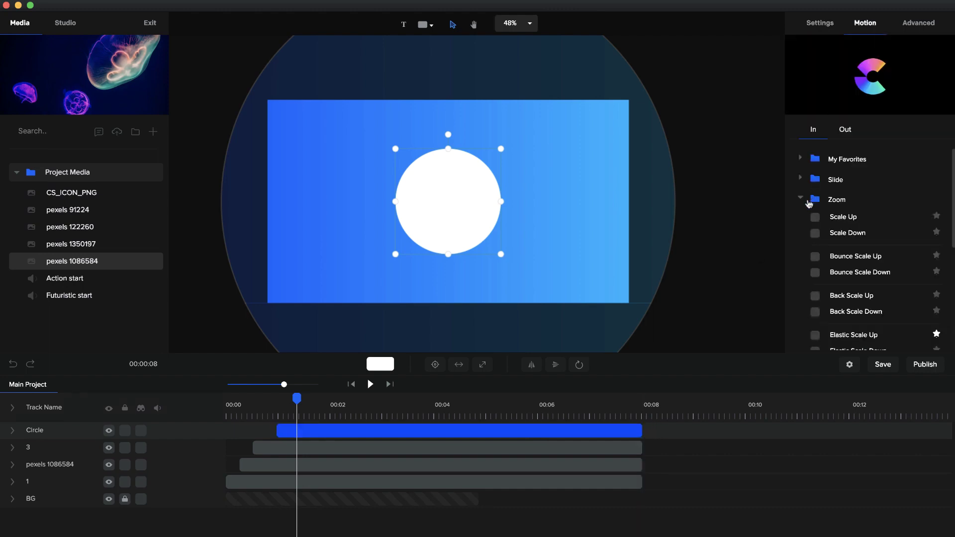
scroll(810, 224, "down", 3)
scroll(817, 310, "down", 2)
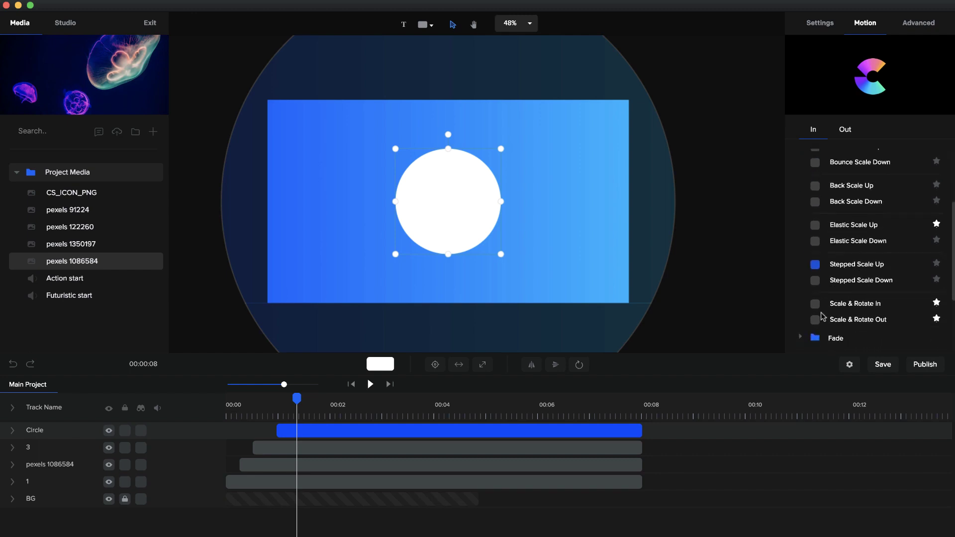
scroll(836, 222, "up", 4)
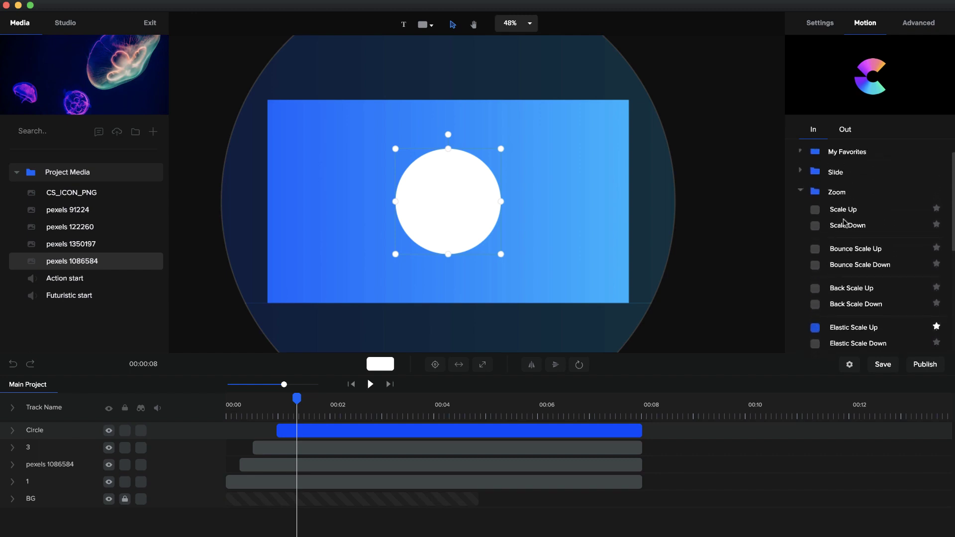
scroll(844, 223, "up", 1)
scroll(816, 238, "down", 3)
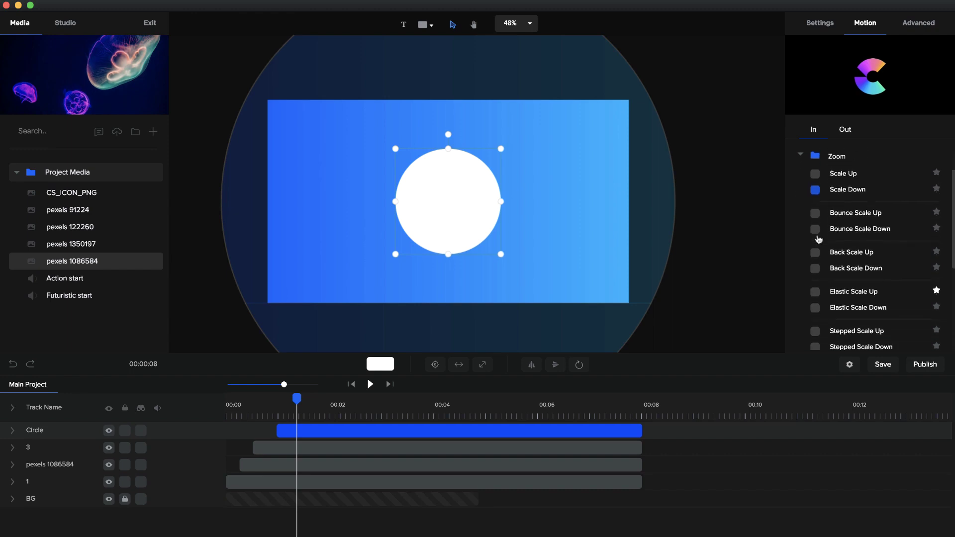
left_click(814, 267)
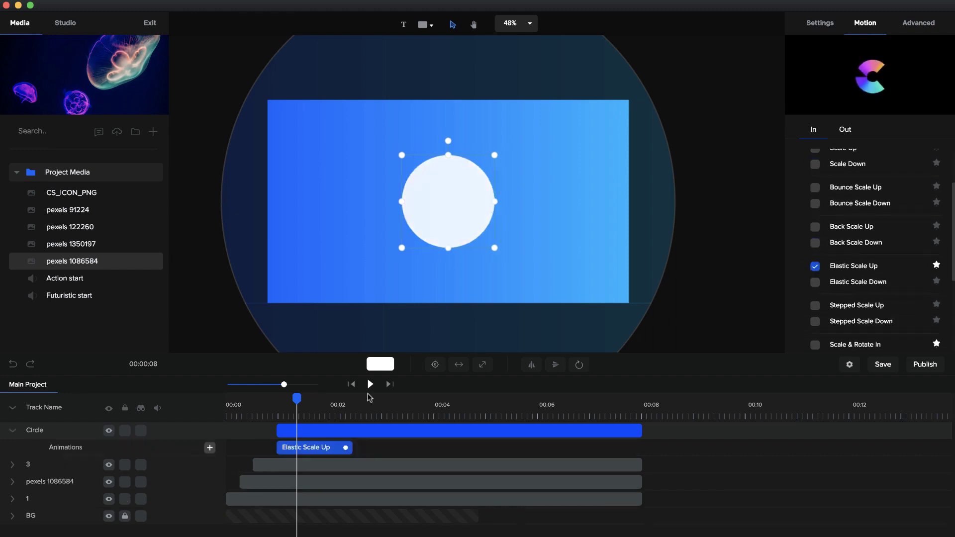
right_click(298, 448)
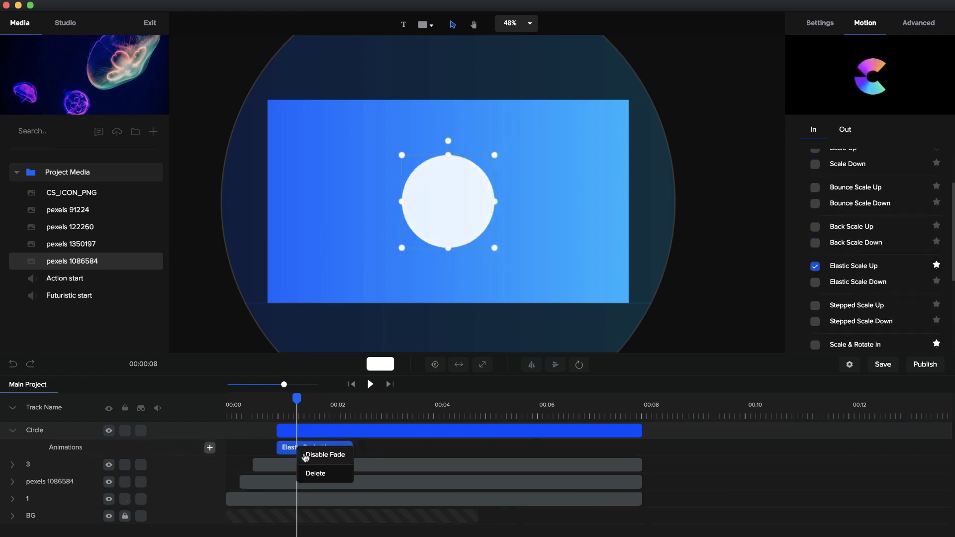
left_click(318, 454)
Step: Adjust the Circle track's start to about 1.1 seconds, scrubbing the timeline to check its entrance
left_click(285, 430)
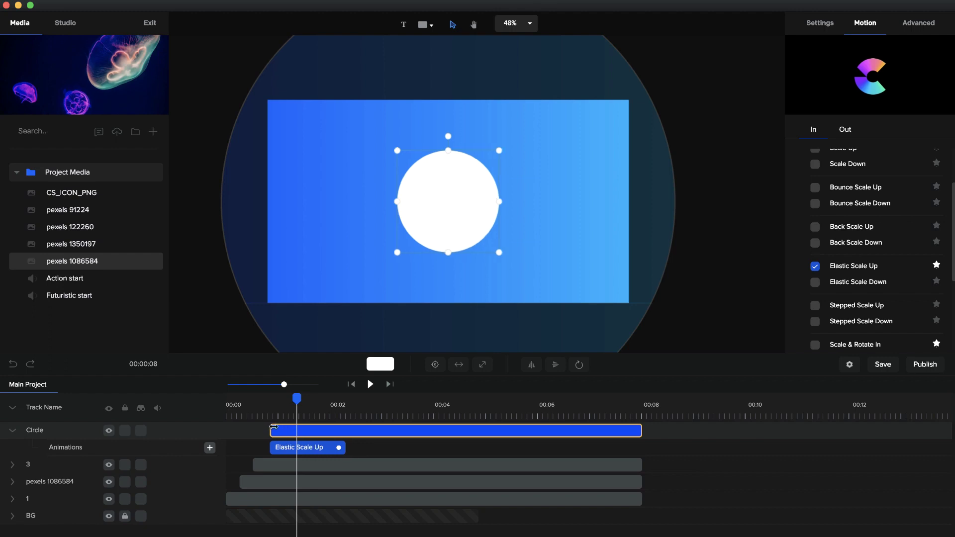
left_click(249, 405)
left_click_drag(248, 400, 339, 398)
left_click(272, 427)
left_click(282, 426)
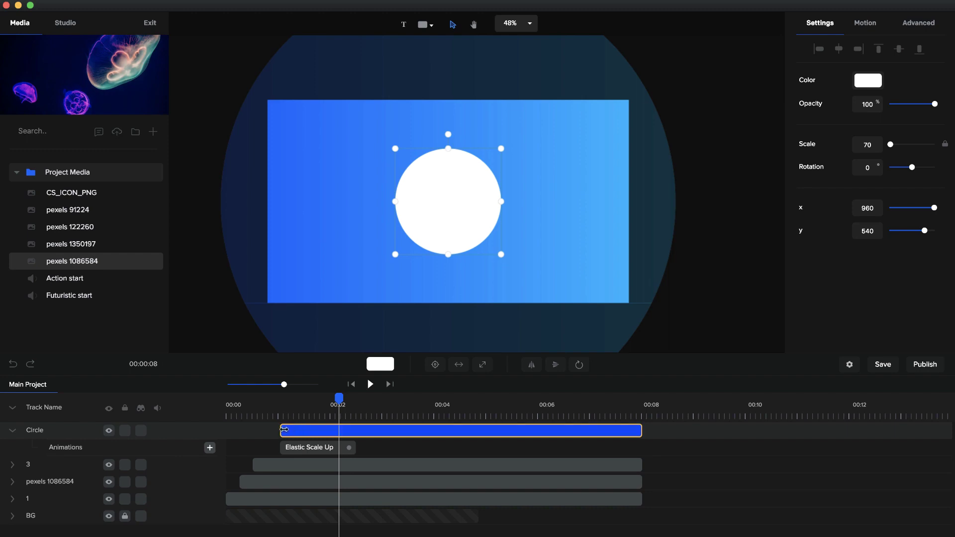
left_click(259, 431)
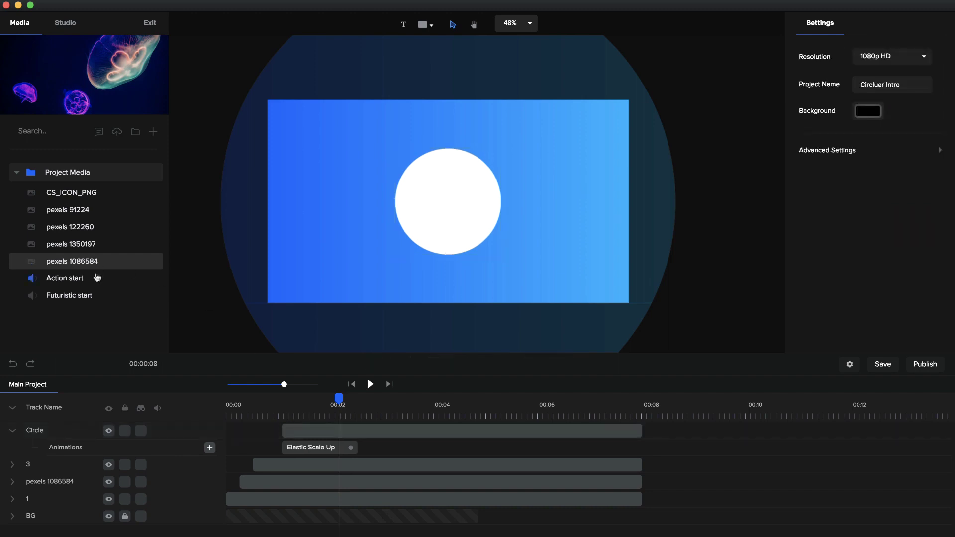
Step: Place CS_ICON_PNG on the canvas, shrink it to scale 93 and position it over the white circle at x 942, y 549
left_click(72, 194)
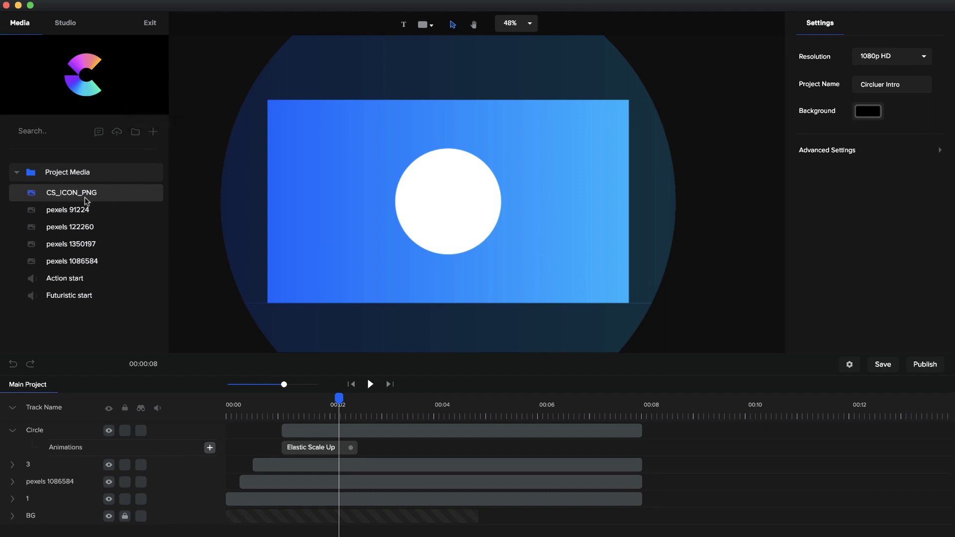
left_click_drag(68, 195, 411, 192)
left_click_drag(544, 230, 458, 180)
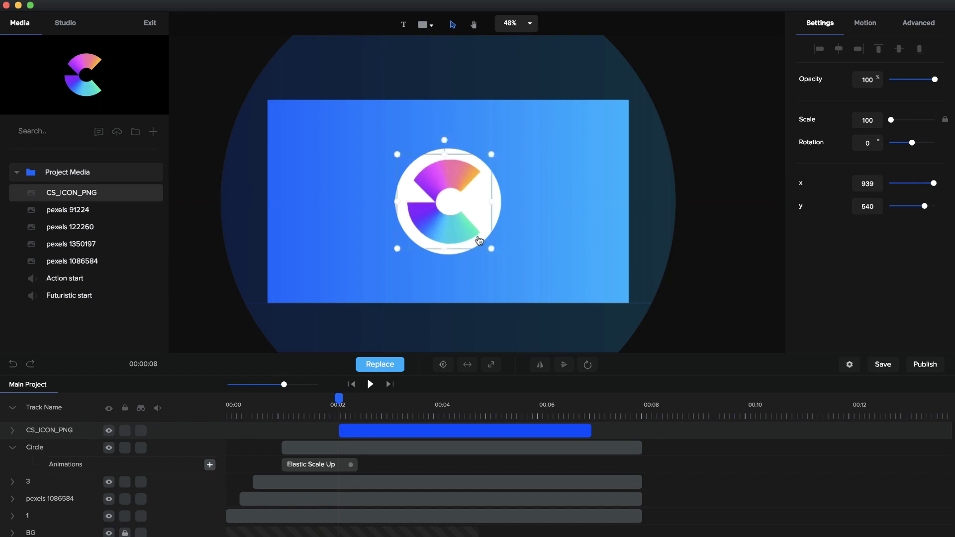
left_click_drag(492, 249, 481, 247)
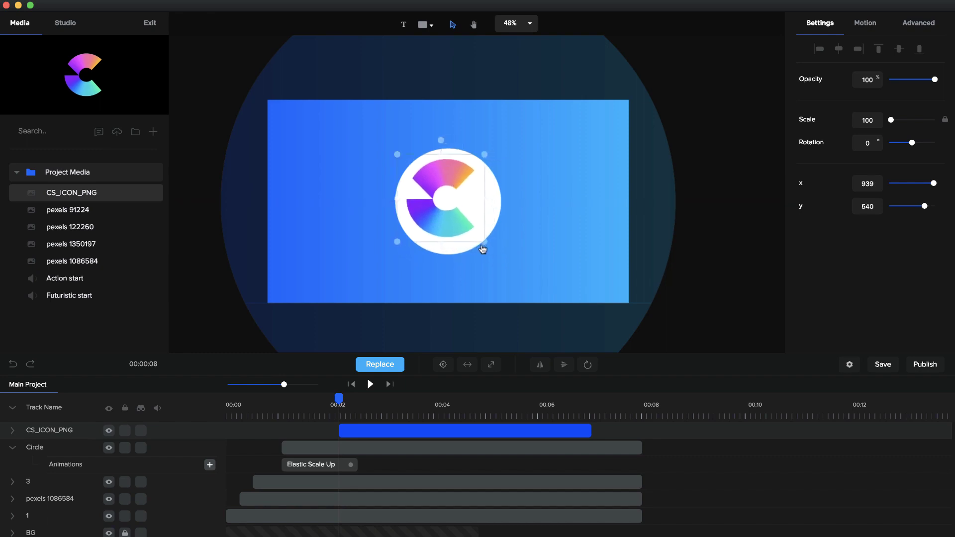
left_click_drag(454, 226, 454, 226)
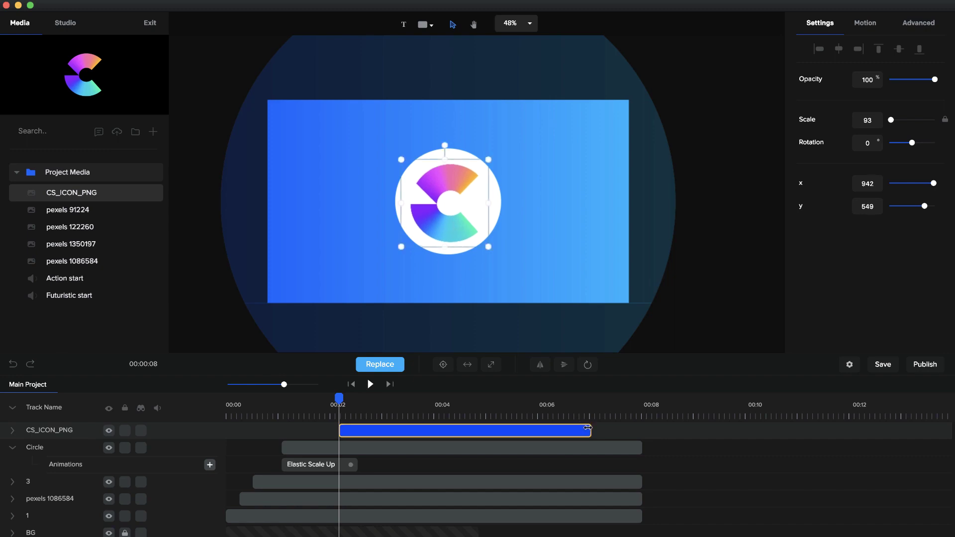
Step: Extend the CS_ICON_PNG track at both ends to match the Circle track and apply the Elastic Scale Up entrance animation to it
left_click_drag(588, 427, 641, 429)
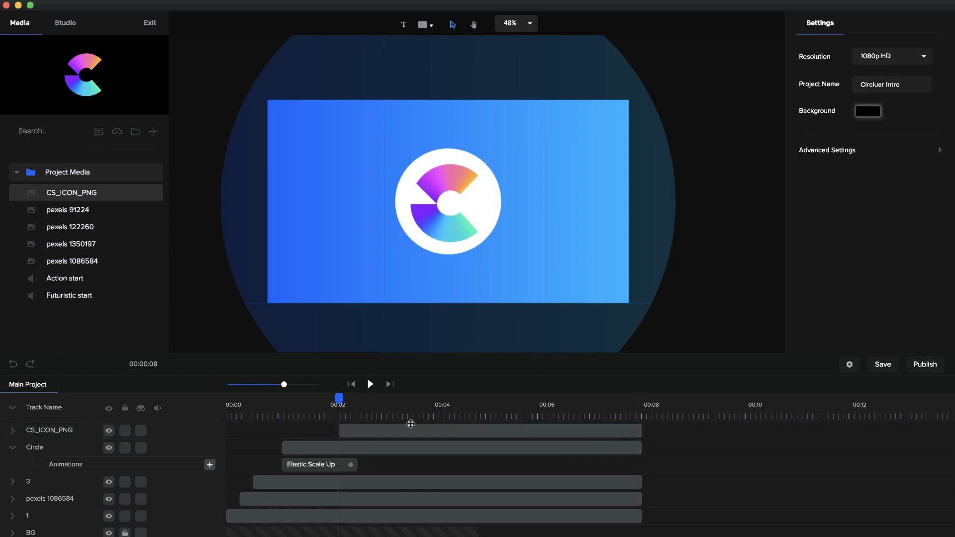
left_click_drag(339, 424, 283, 426)
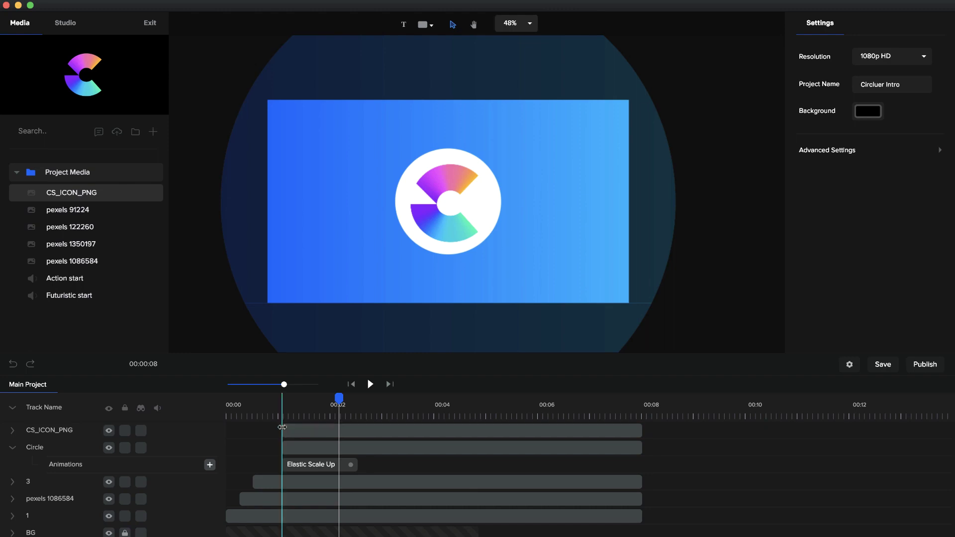
left_click(301, 430)
left_click(868, 22)
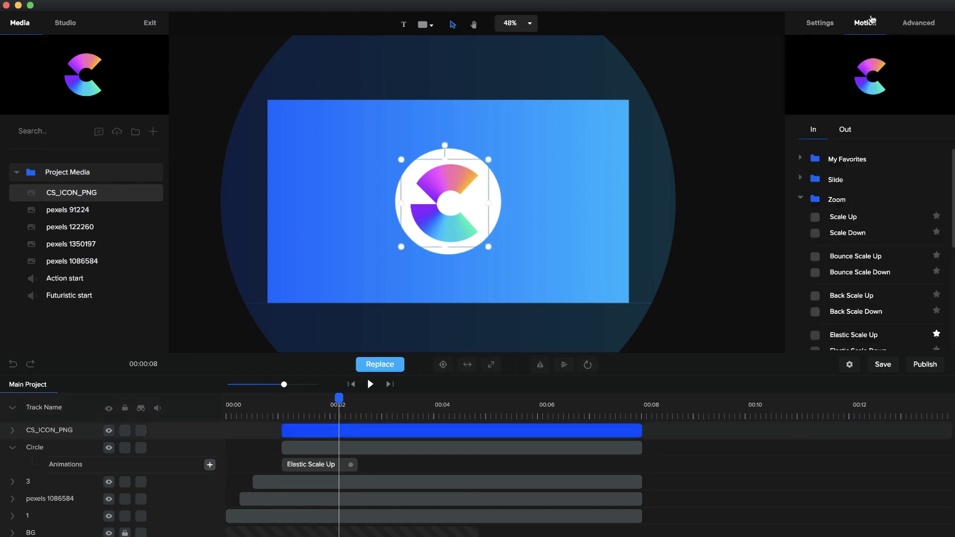
scroll(822, 201, "down", 2)
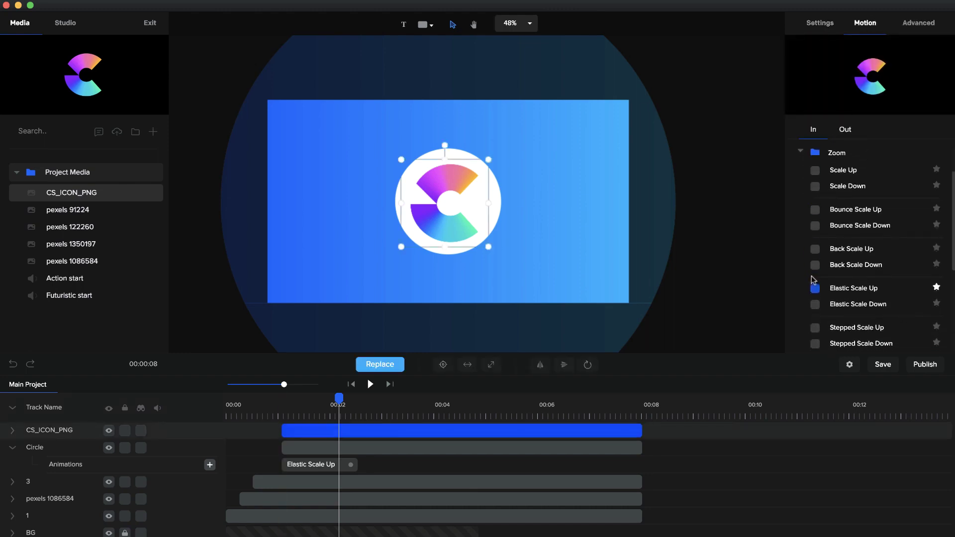
left_click(815, 289)
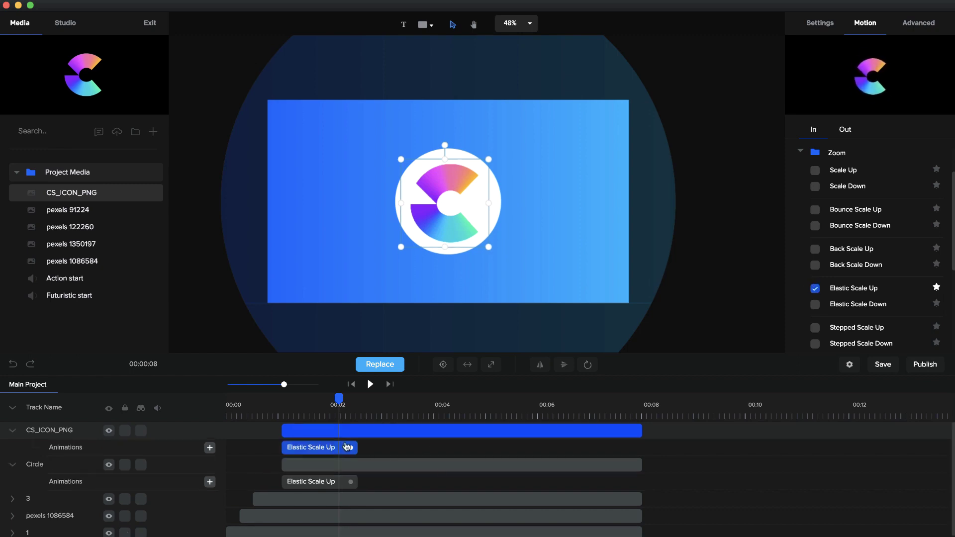
Step: Play back the intro and delay the start of the Circle and CS_ICON_PNG tracks to about 1.4 seconds
left_click(351, 385)
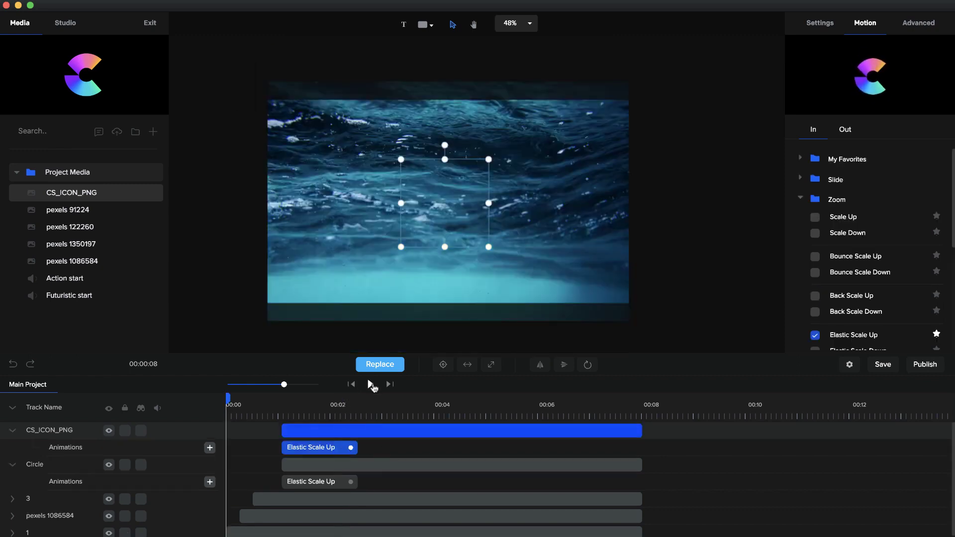
left_click(371, 384)
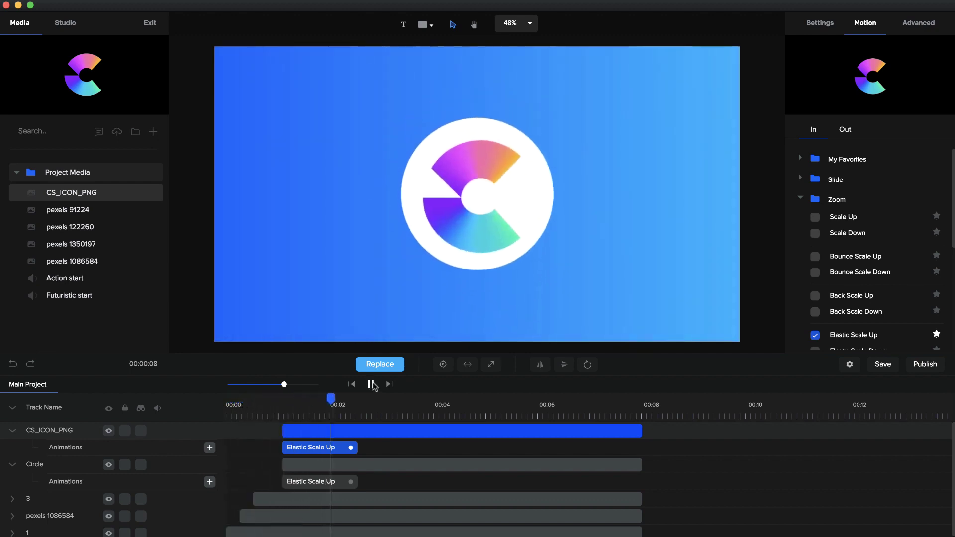
left_click(370, 384)
left_click(289, 404)
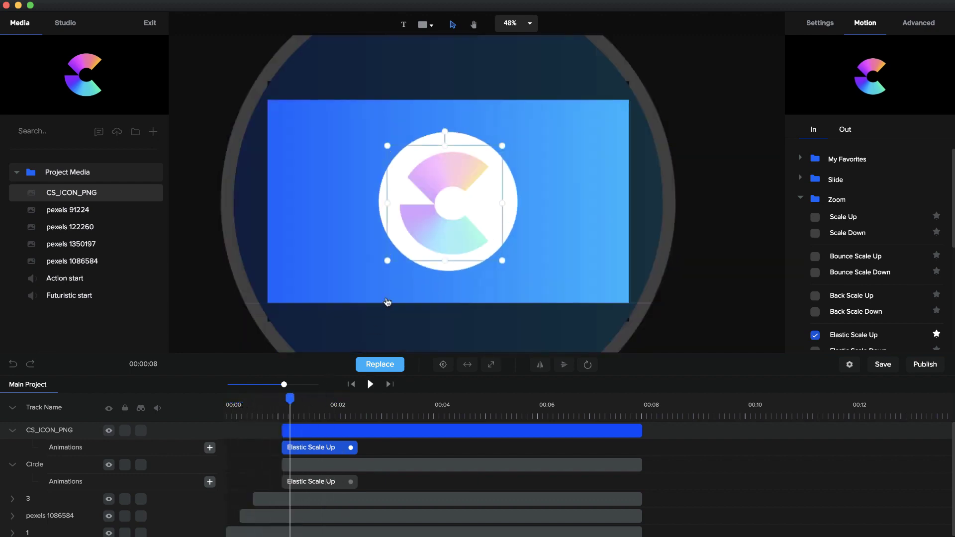
left_click_drag(282, 462, 298, 463)
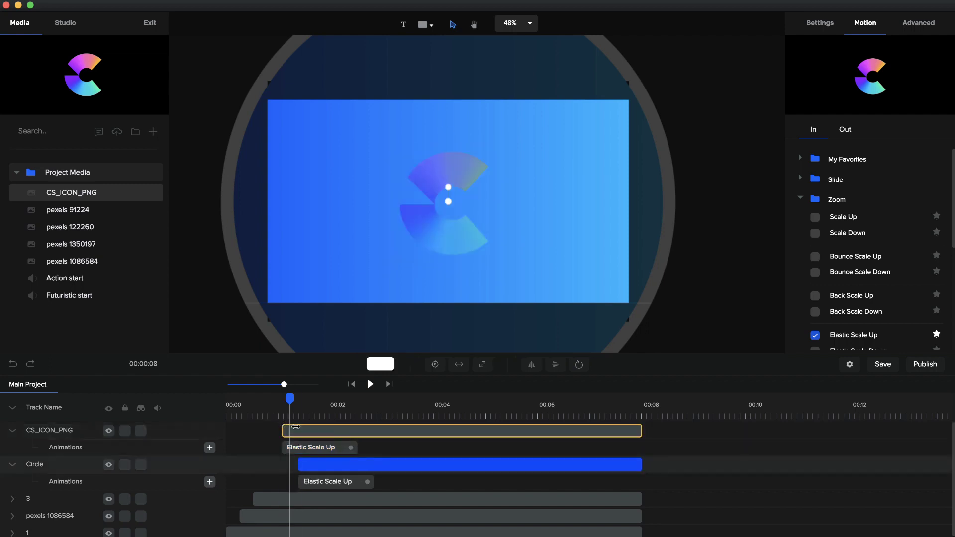
left_click_drag(296, 426, 298, 426)
Step: Set the start of the Circle and CS_ICON_PNG tracks to about 1.2 seconds, playing back the intro to check the timing
left_click(384, 388)
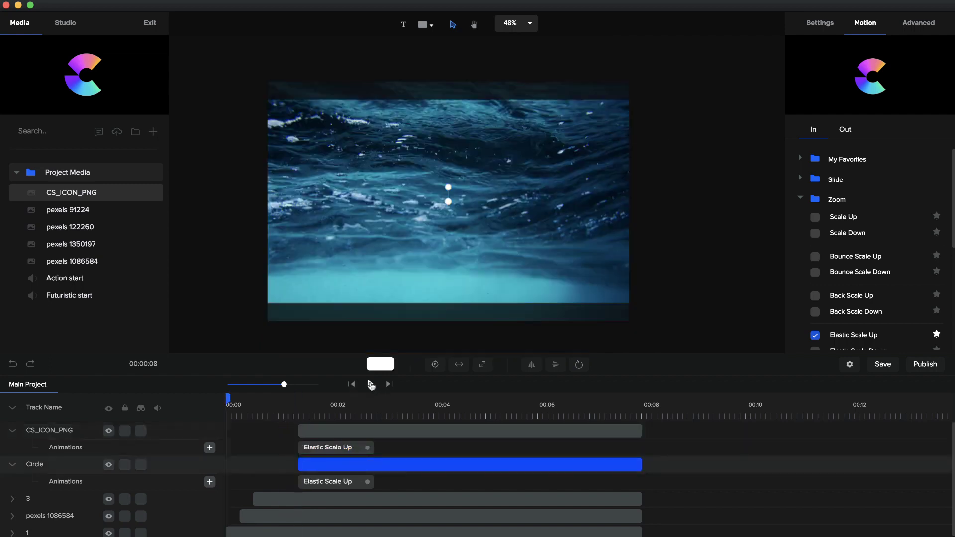
left_click(371, 384)
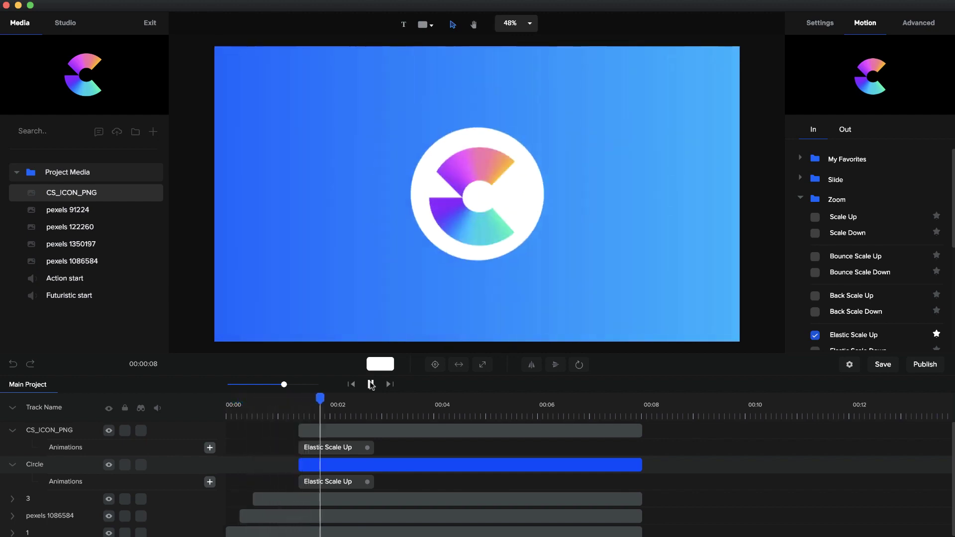
left_click(371, 384)
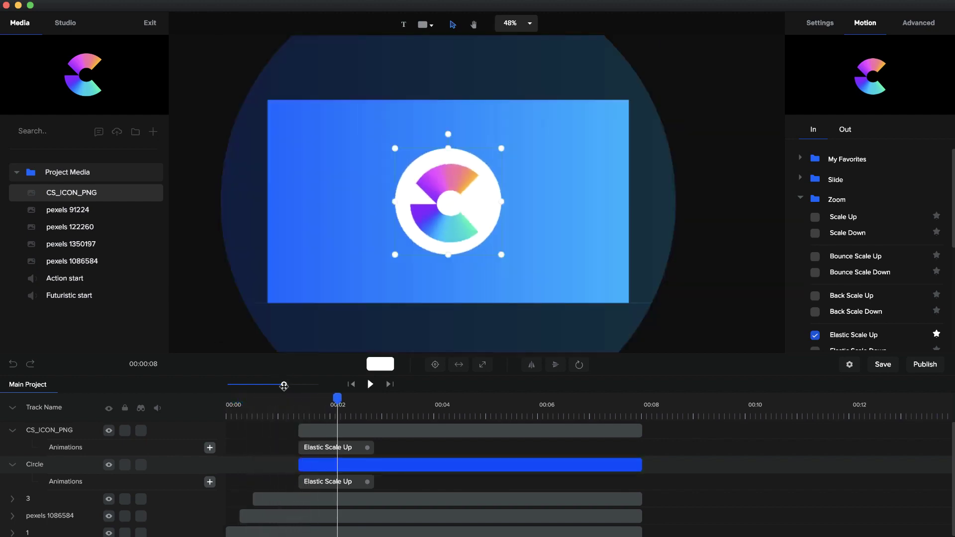
left_click_drag(284, 386, 293, 386)
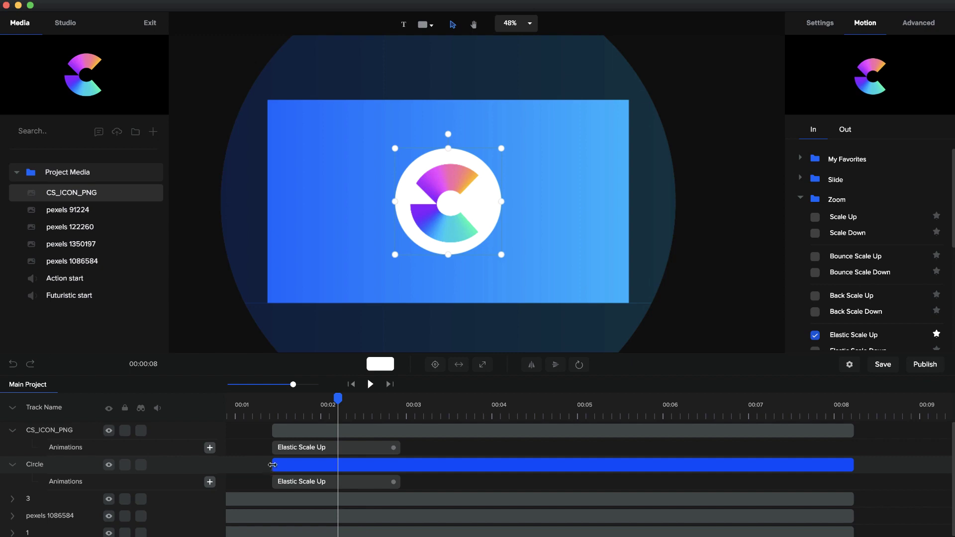
left_click_drag(272, 464, 253, 464)
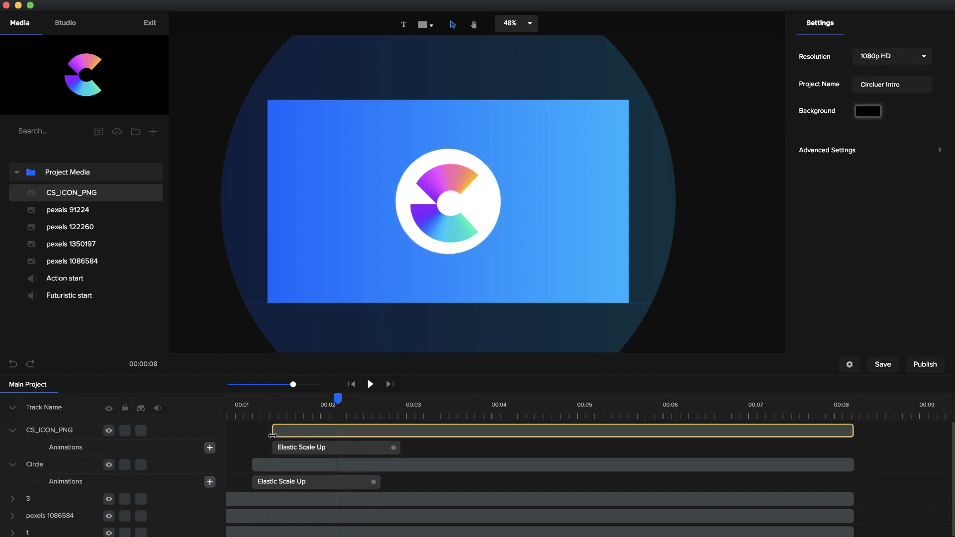
left_click_drag(272, 430, 253, 430)
left_click(351, 384)
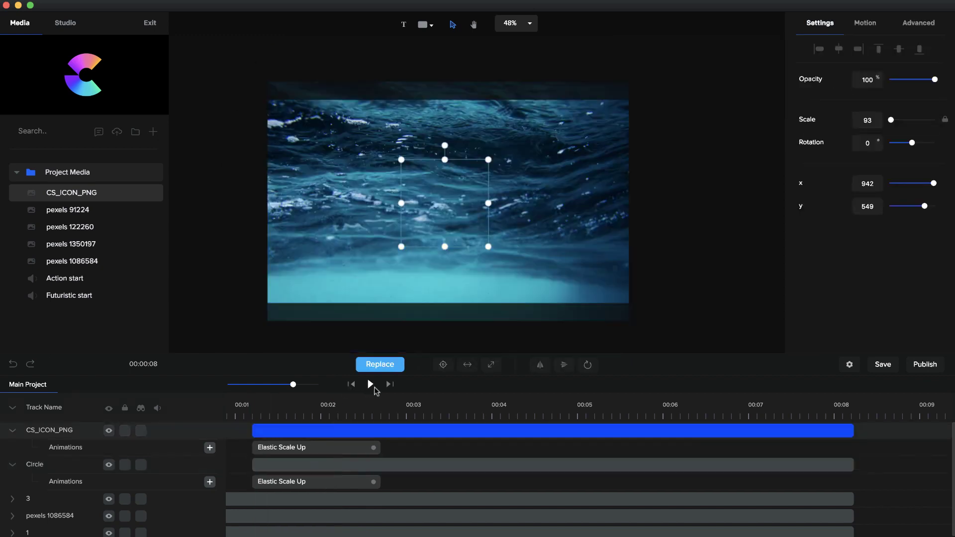
left_click(371, 385)
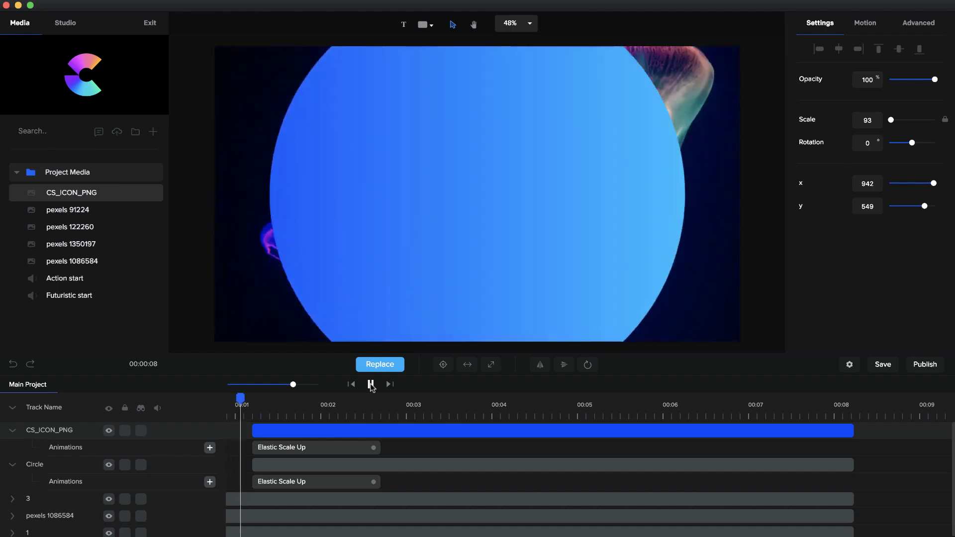
left_click(371, 385)
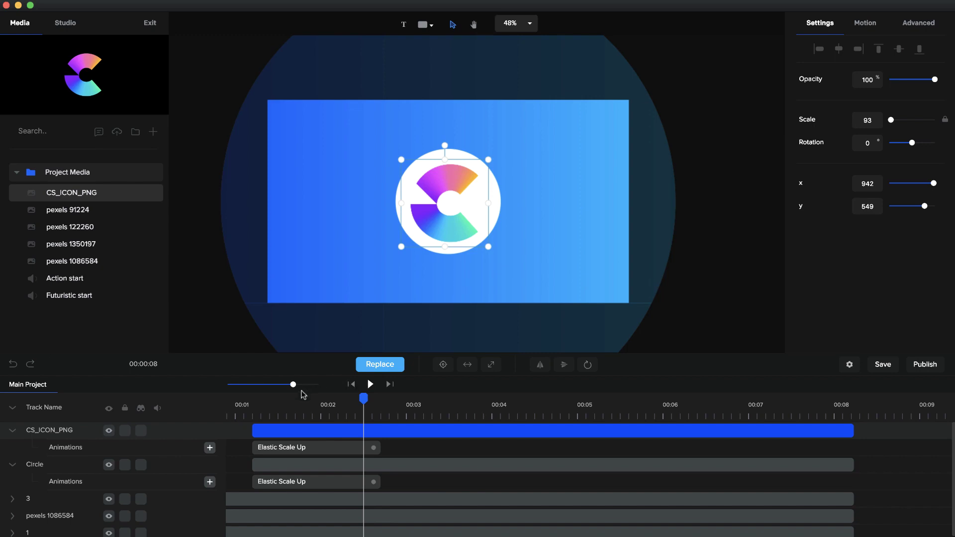
Step: Shorten the CS_ICON_PNG and Circle tracks so both end at about 4.2 seconds
left_click_drag(294, 385, 286, 384)
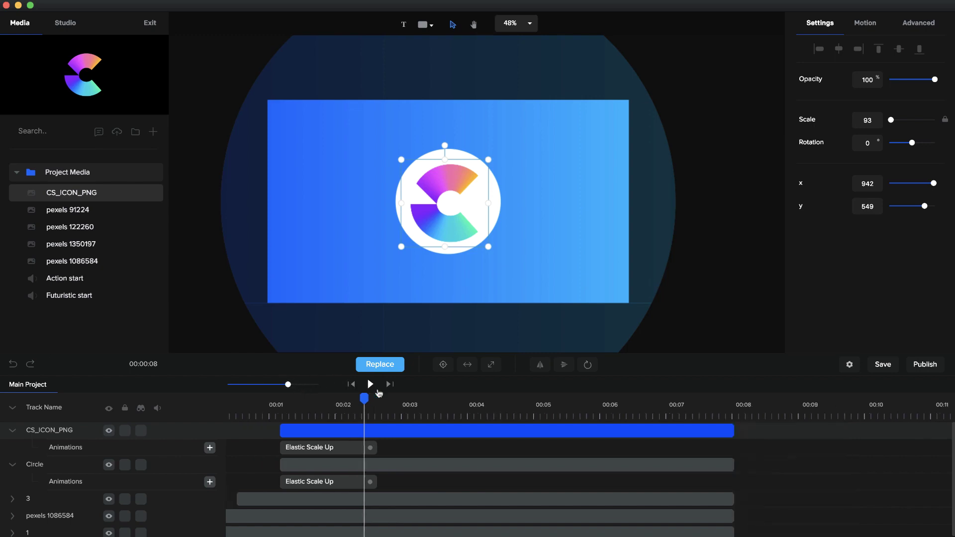
left_click(430, 404)
left_click(456, 412)
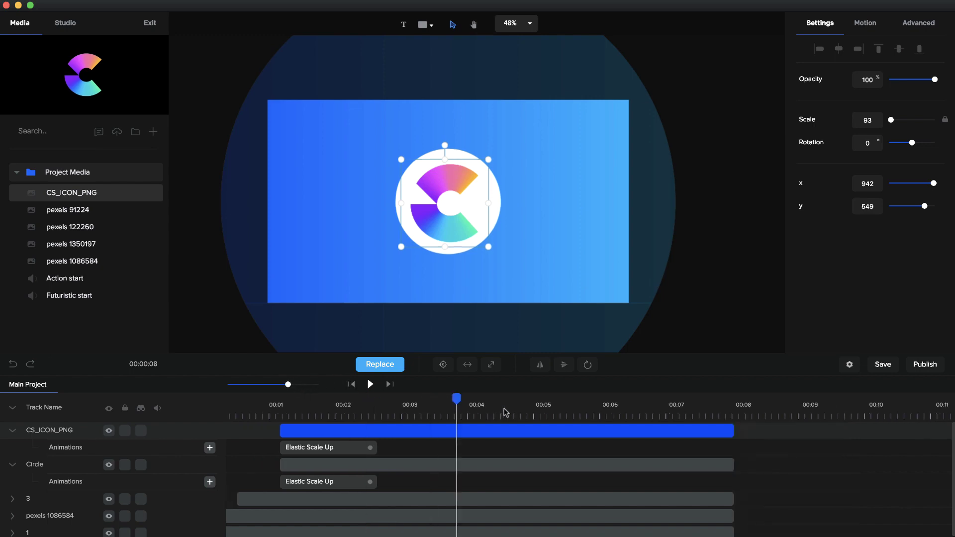
left_click(706, 431)
left_click_drag(732, 428, 480, 434)
left_click_drag(733, 464, 487, 463)
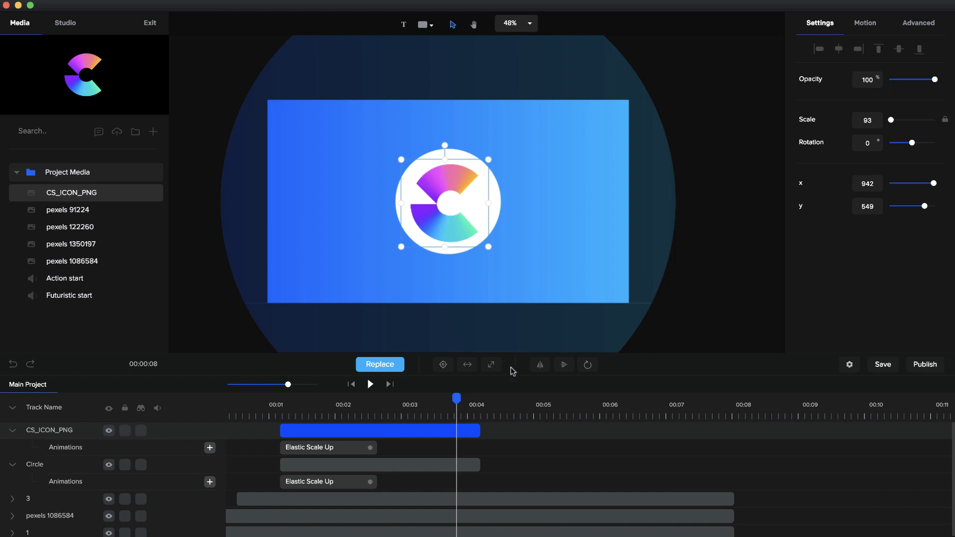
Step: Apply the Back Slide Bottom exit animation to the CS_ICON_PNG logo
left_click(875, 31)
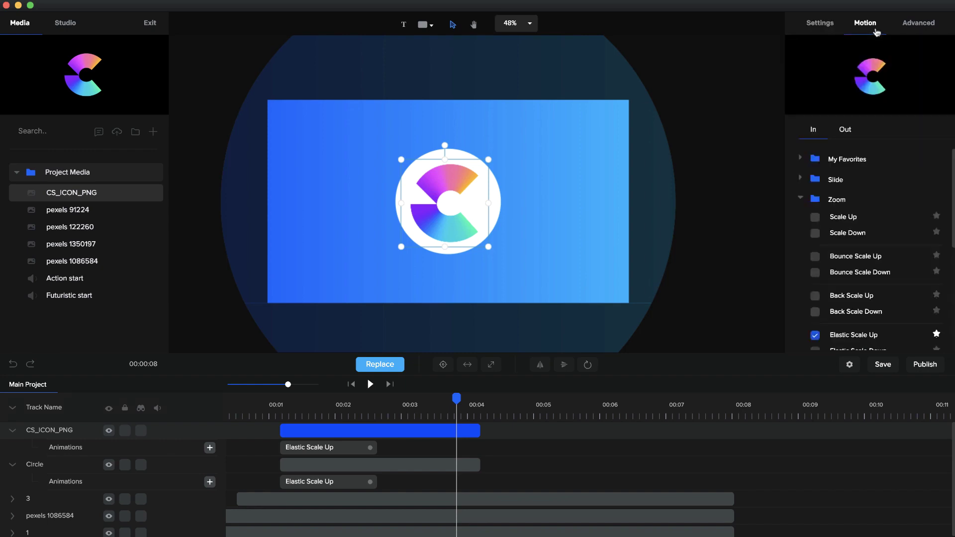
left_click(806, 198)
left_click(803, 180)
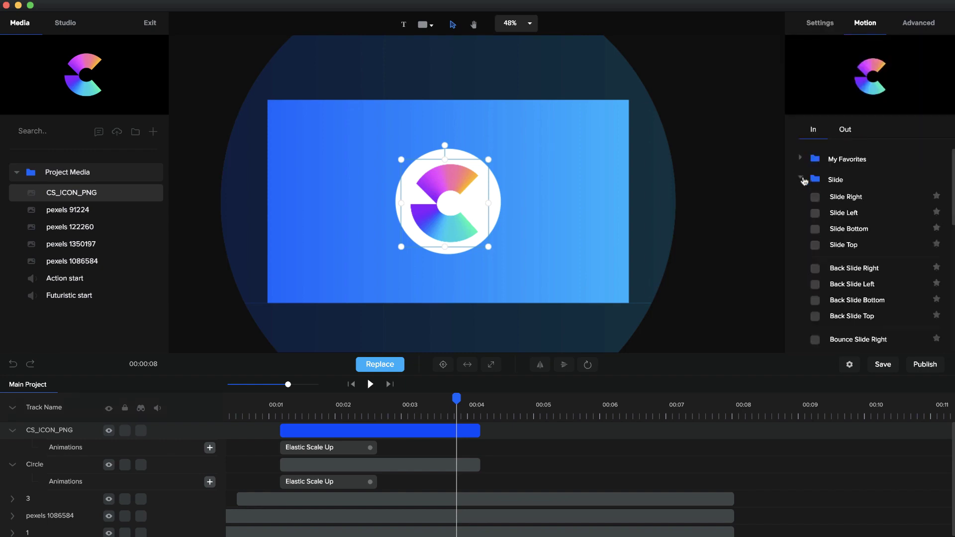
scroll(813, 274, "down", 2)
left_click(833, 255)
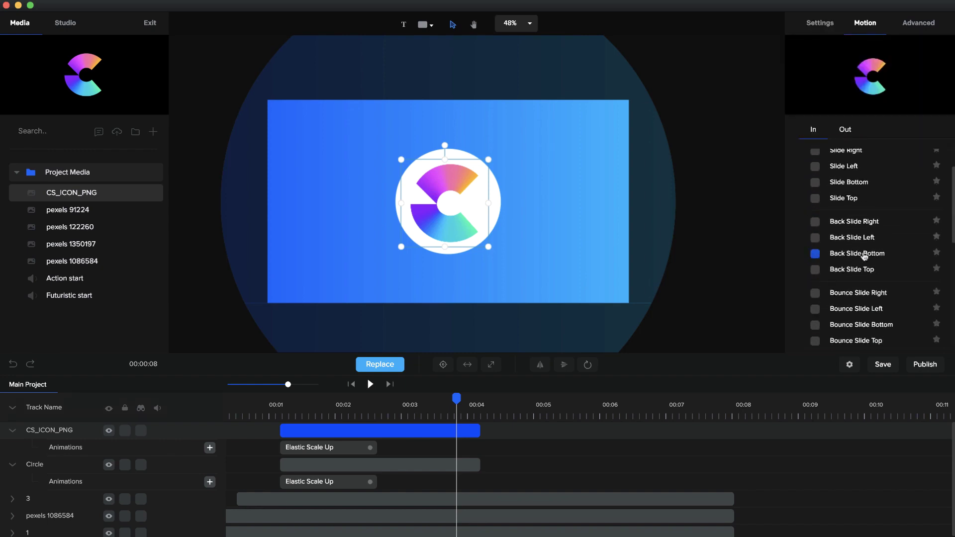
left_click(847, 130)
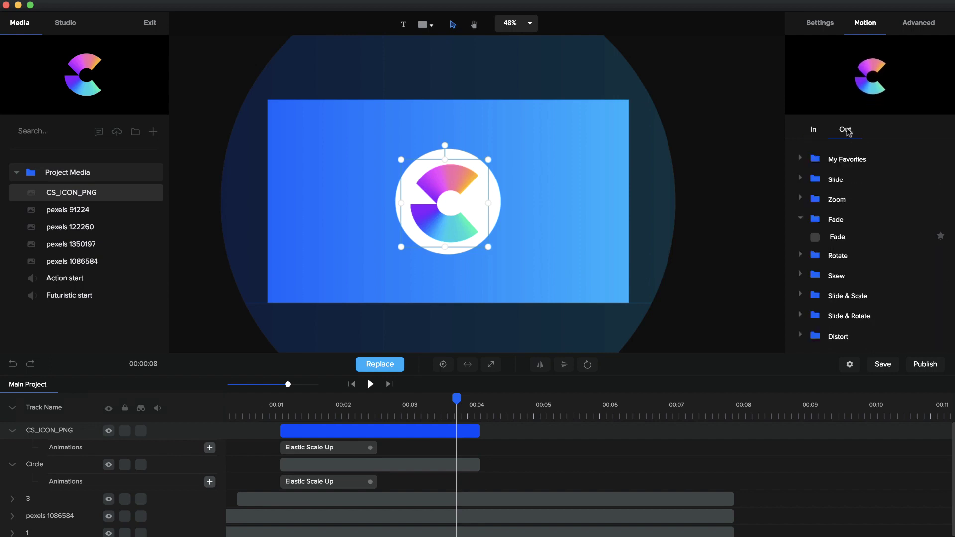
left_click(816, 178)
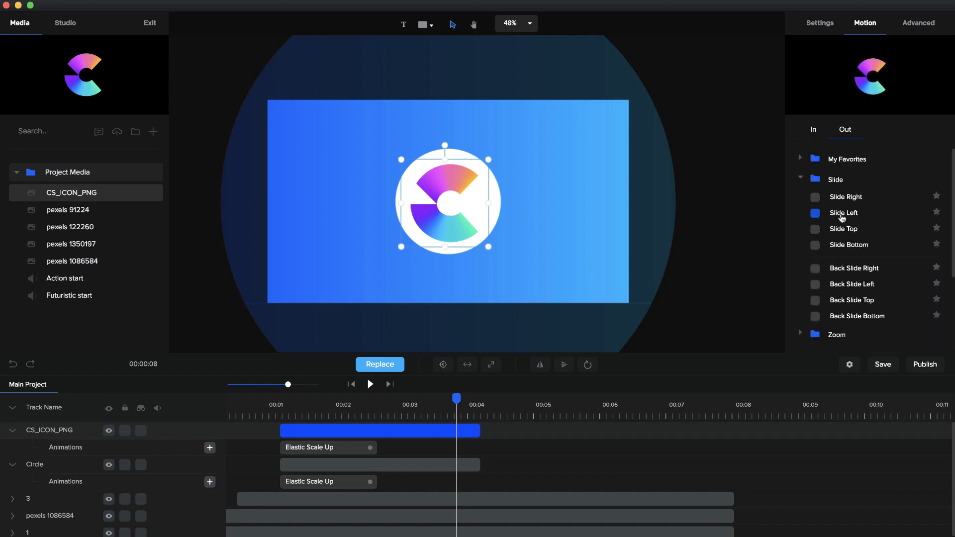
scroll(843, 219, "down", 1)
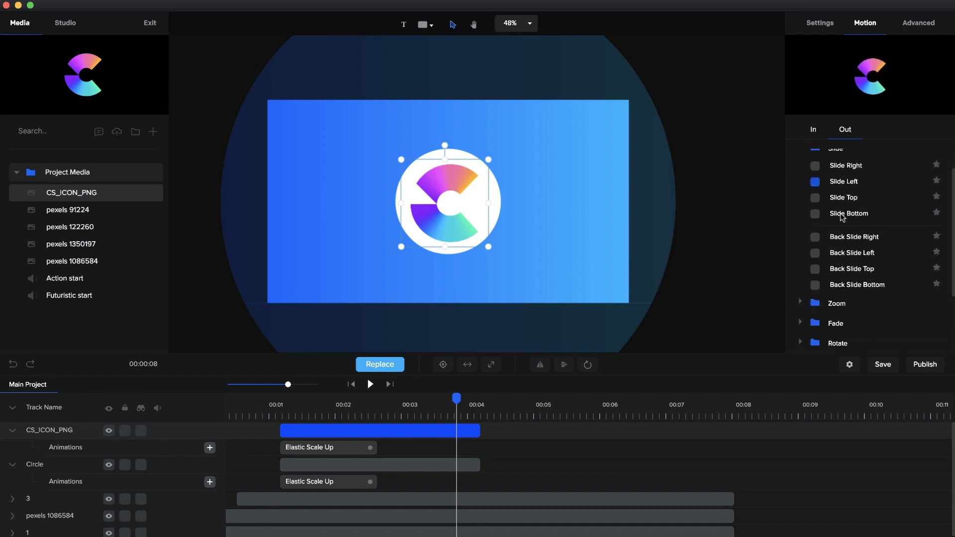
left_click(815, 287)
Step: Apply the Back Slide Bottom exit animation to the white Circle behind the logo
left_click(378, 465)
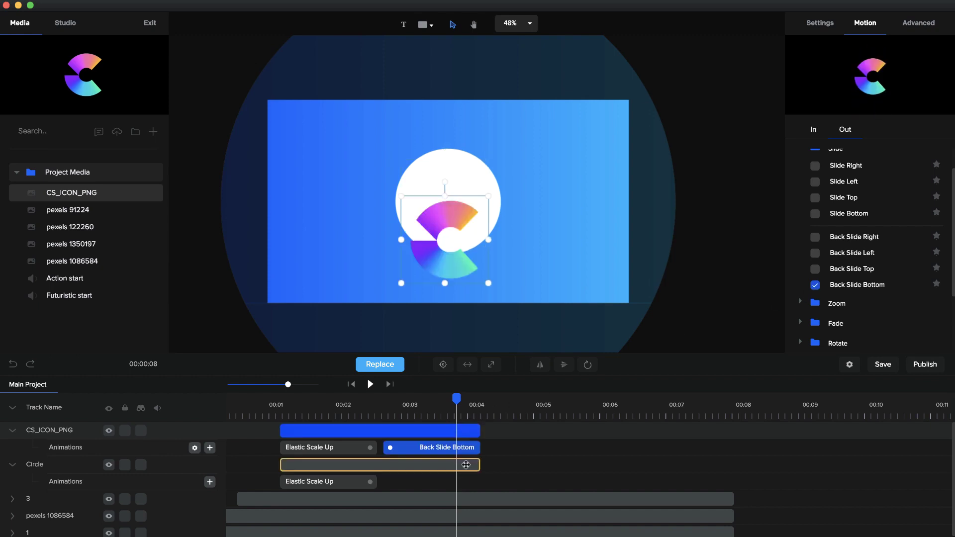
scroll(850, 248, "down", 1)
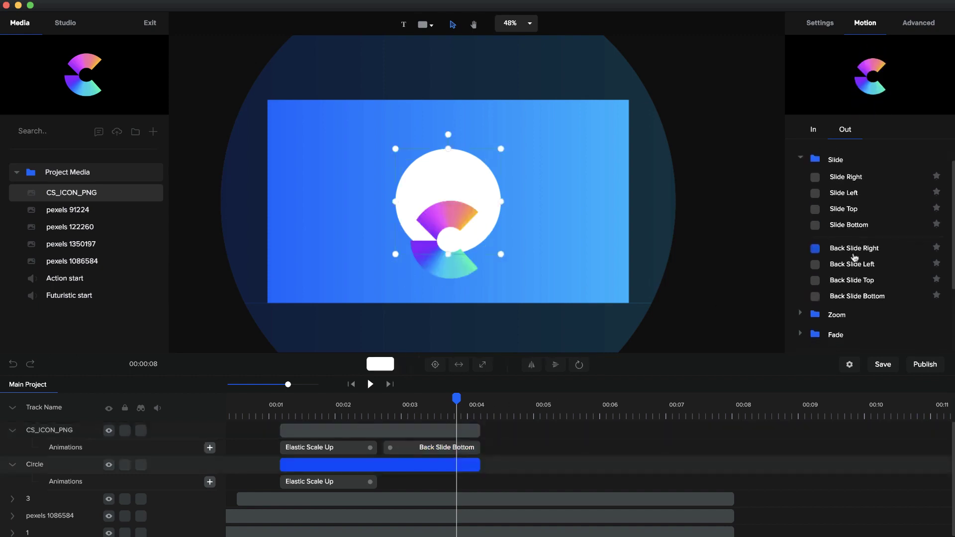
left_click(814, 287)
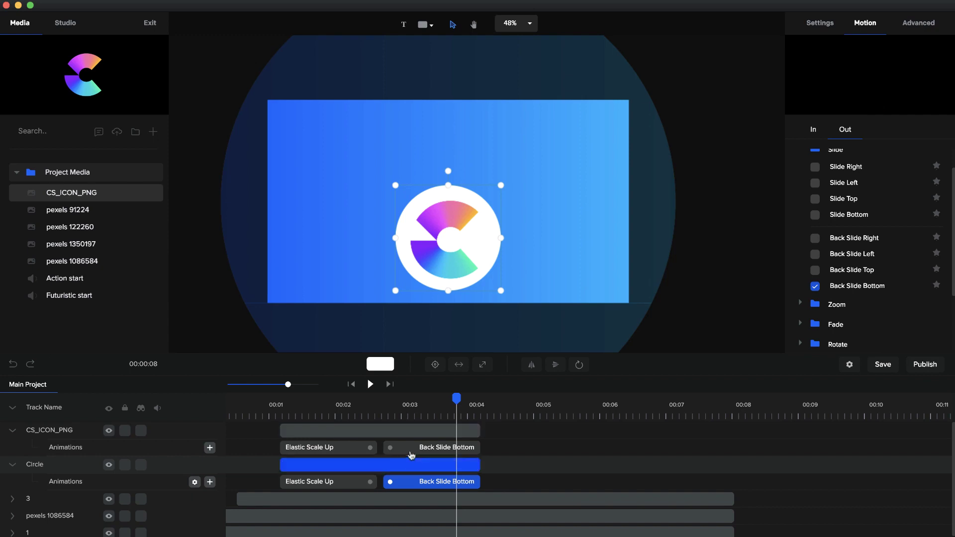
Step: Extend the CS_ICON_PNG and Circle tracks to end at about 4.6 seconds and play back the intro to check the exit
left_click_drag(475, 428, 507, 428)
left_click_drag(501, 467, 508, 466)
left_click(256, 403)
left_click(370, 384)
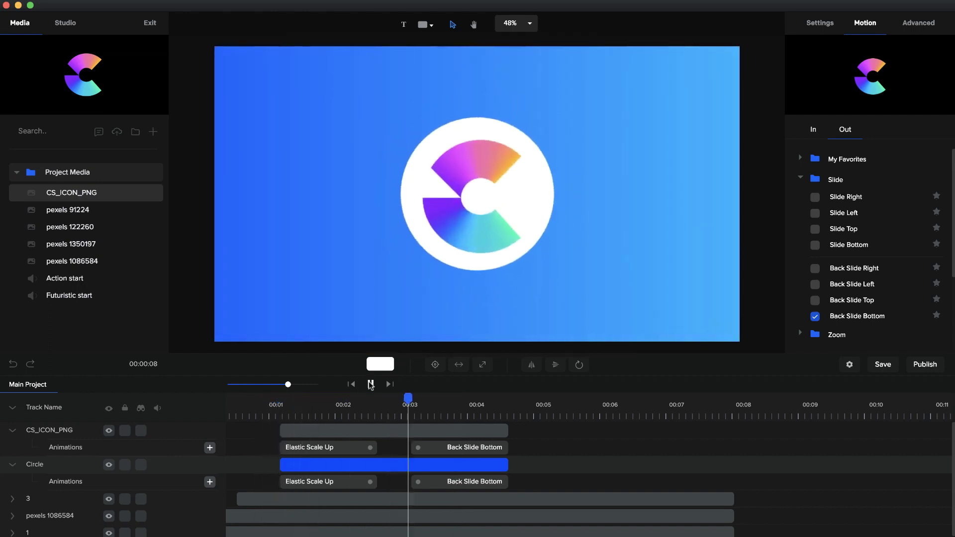
left_click(371, 384)
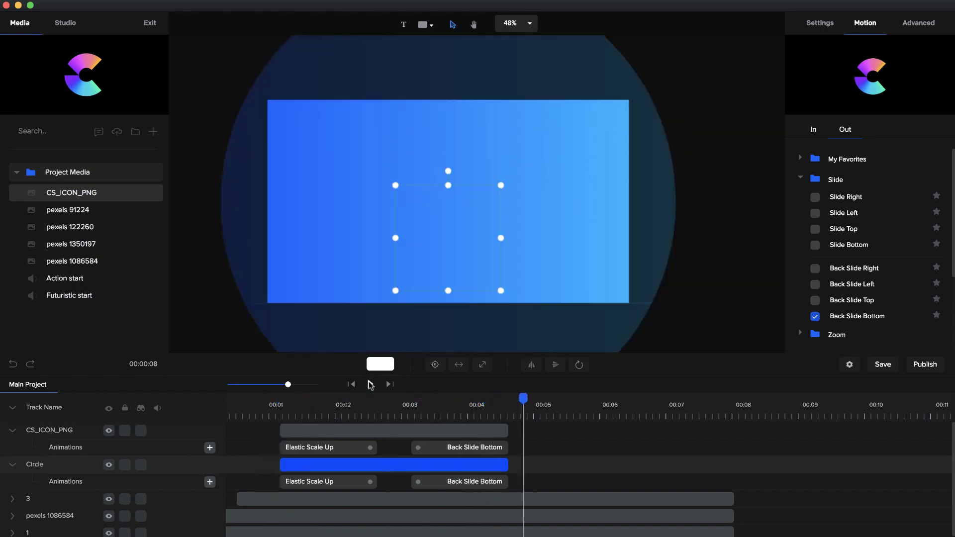
Step: Shorten the Back Slide Bottom exit animations of Circle and CS_ICON_PNG so both start at about 3.3 seconds
left_click(417, 482)
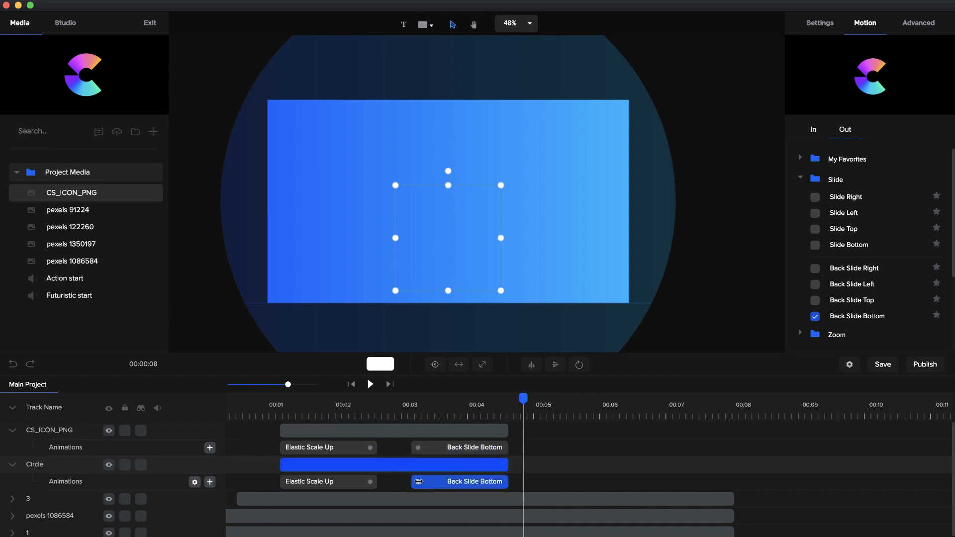
left_click_drag(435, 482, 454, 481)
left_click(420, 449)
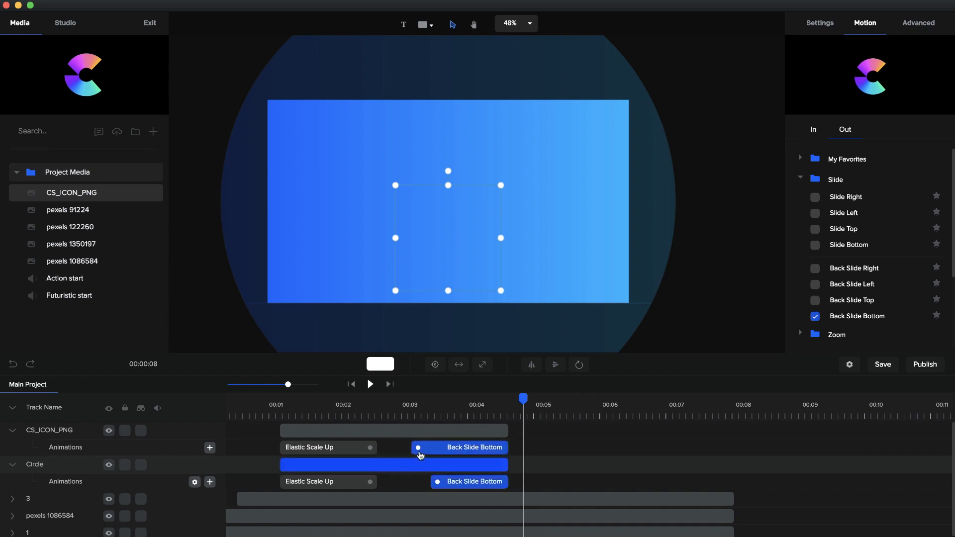
left_click_drag(420, 448, 437, 449)
Step: Add a text layer reading "CreateStudio" starting at about 3.2 seconds, while the logo is still visible
left_click(442, 409)
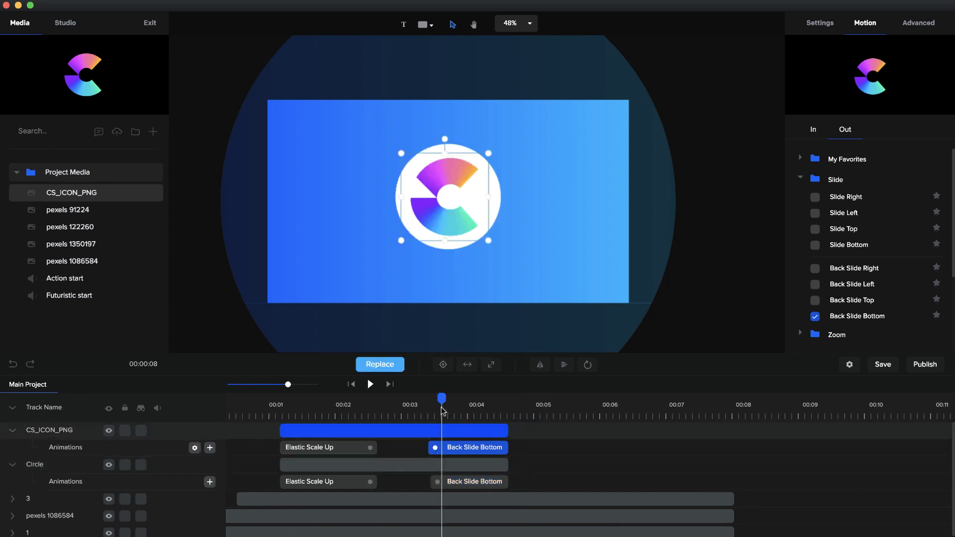
left_click_drag(442, 403, 426, 403)
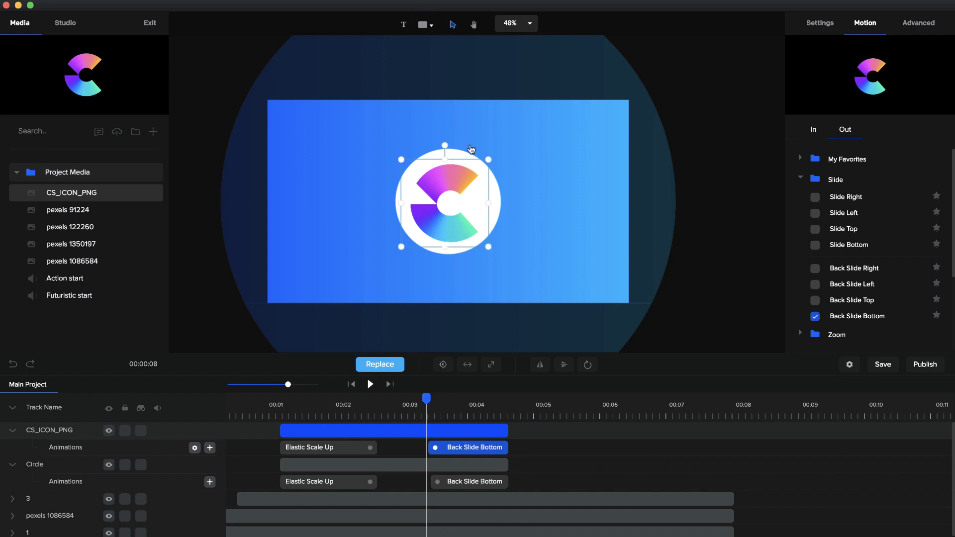
left_click(404, 25)
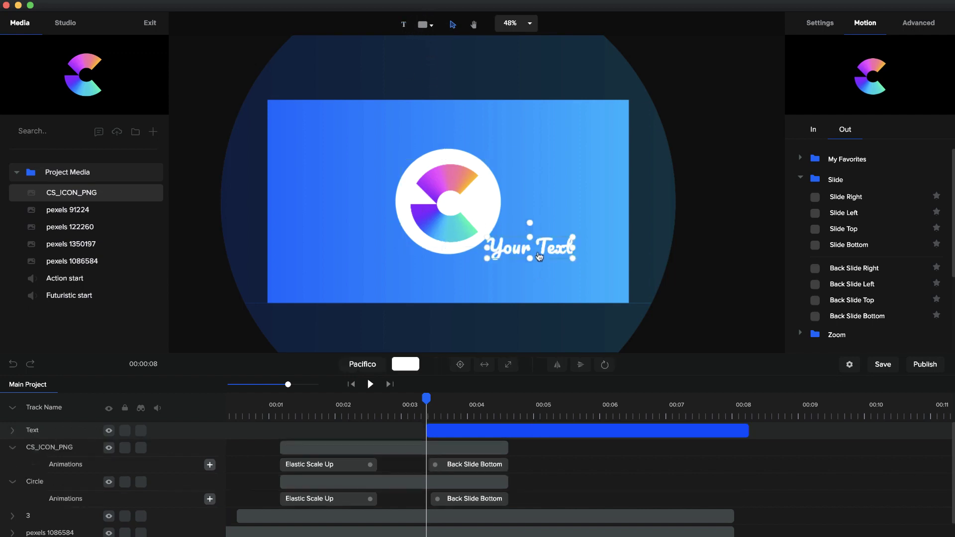
type("C")
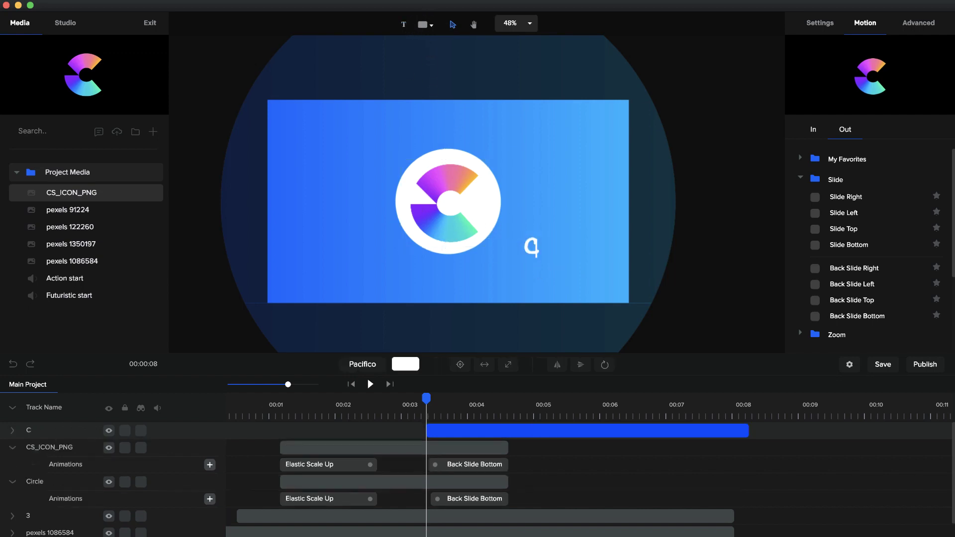
type("reateStudio")
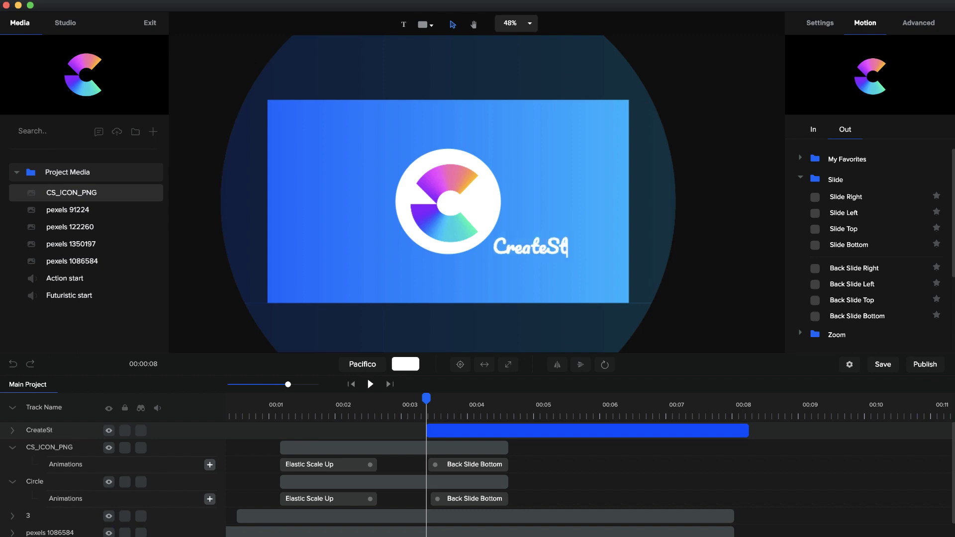
left_click(745, 279)
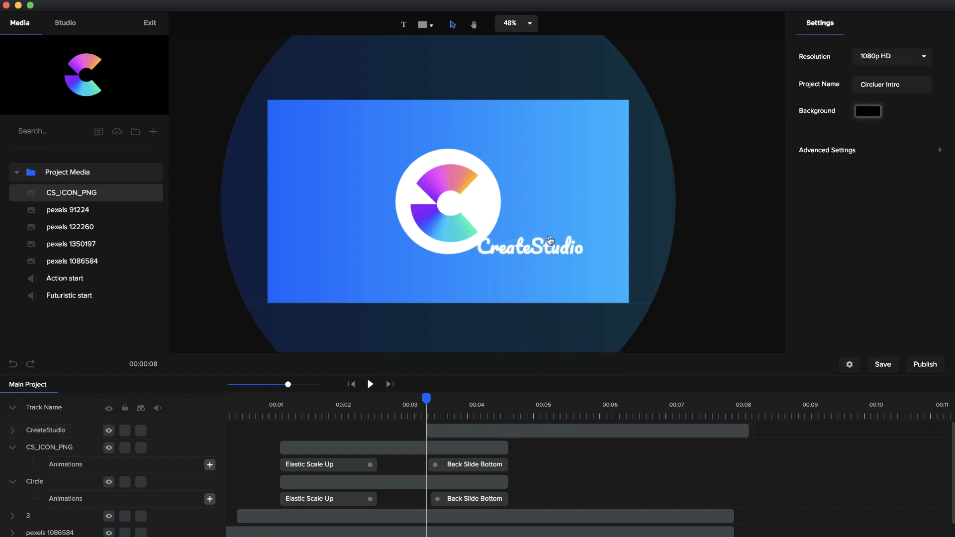
Step: Move the CreateStudio text over the logo and place its track directly beneath the Circle track
left_click(552, 247)
left_click_drag(552, 247, 467, 199)
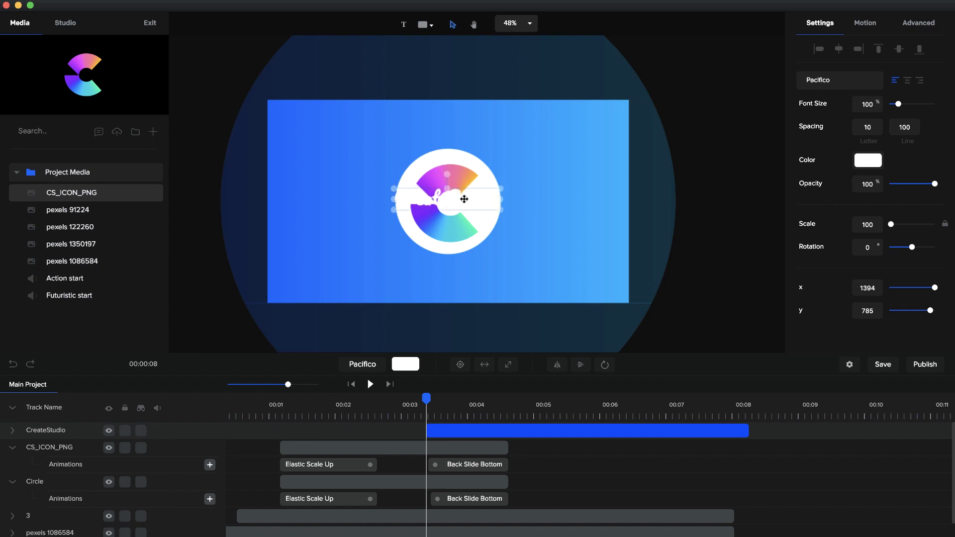
left_click(14, 408)
left_click_drag(63, 432, 70, 470)
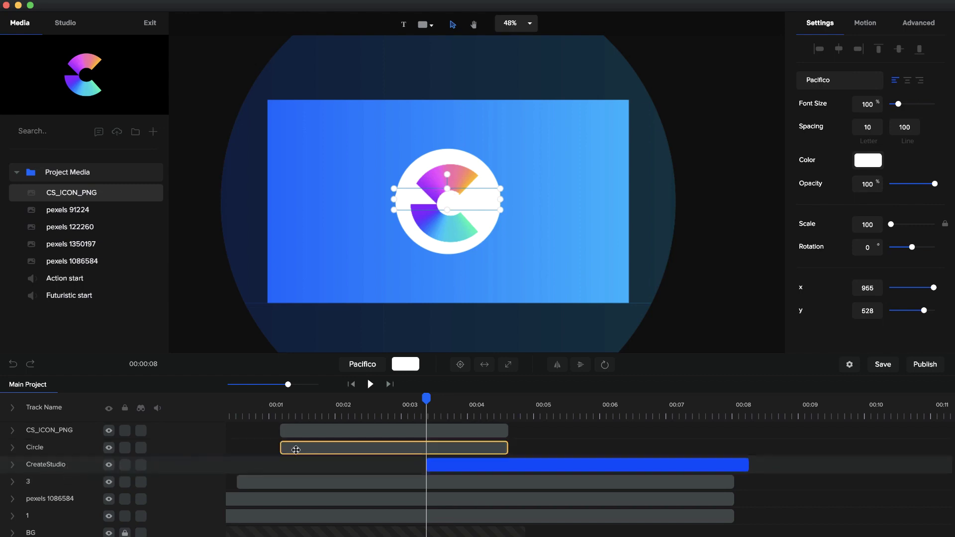
Step: Scale the CreateStudio text down to 92 so it fits inside the white circle, and center it on the canvas
scroll(488, 264, "up", 5)
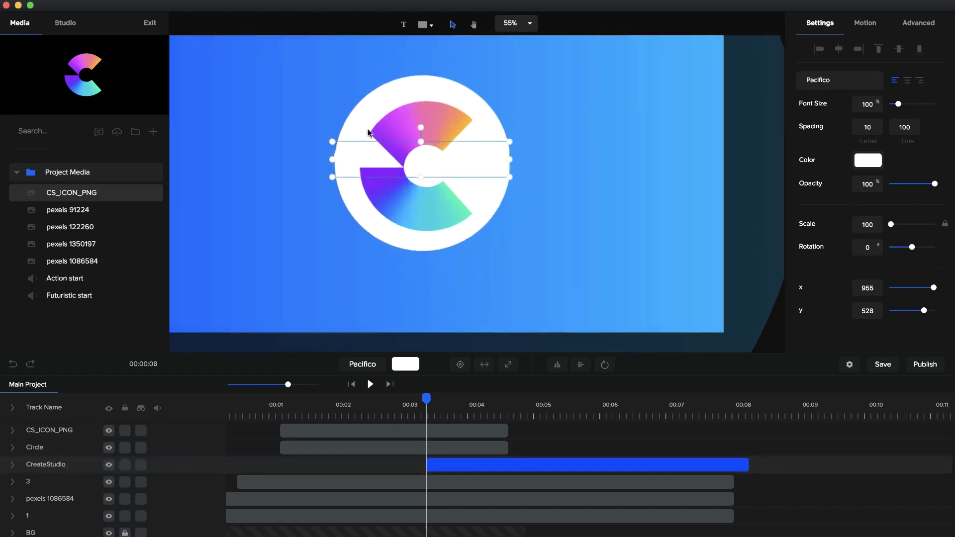
left_click_drag(331, 141, 343, 143)
left_click_drag(512, 142, 506, 145)
left_click(460, 364)
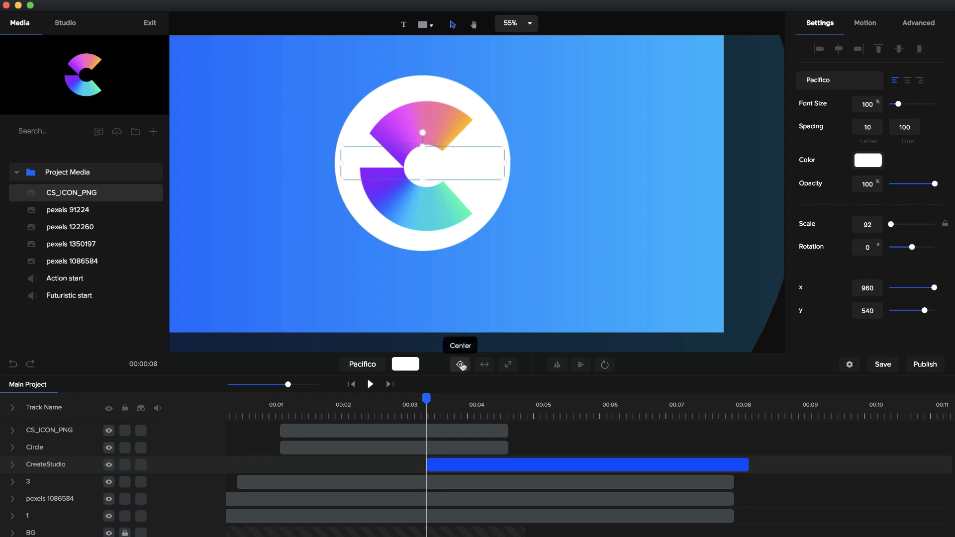
Step: Toggle the visibility of the CS_ICON_PNG and Circle tracks off and on to check the text behind them
left_click(109, 430)
left_click(109, 447)
left_click(109, 447)
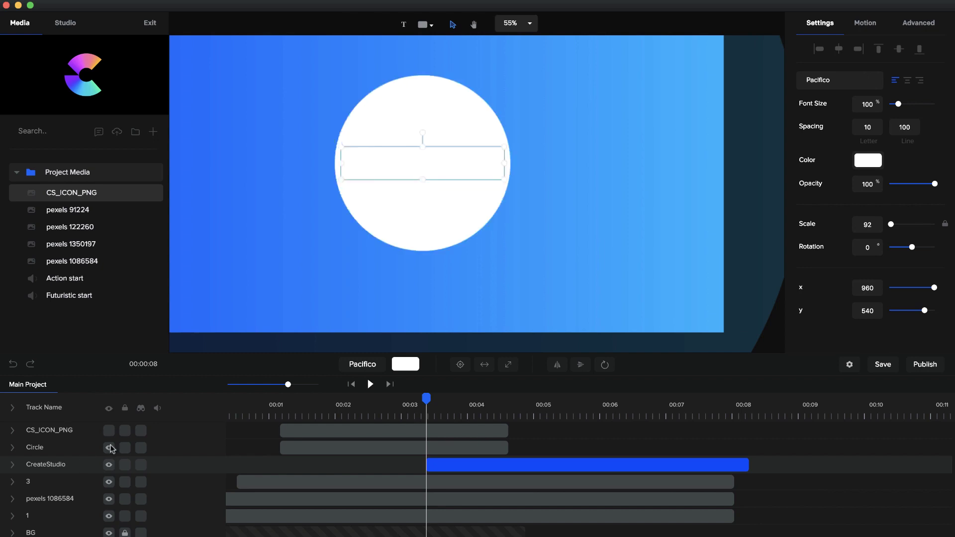
left_click(109, 430)
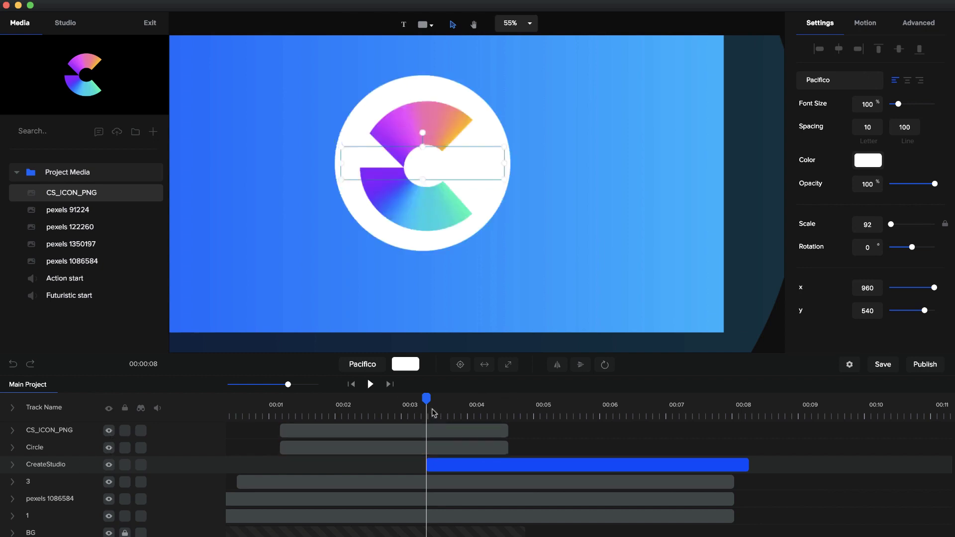
Step: Trim the start of the CreateStudio text track to about 4.1 seconds and check the frame at about 5.1 seconds
left_click_drag(426, 399, 479, 421)
left_click_drag(426, 465, 480, 467)
left_click_drag(478, 397, 552, 411)
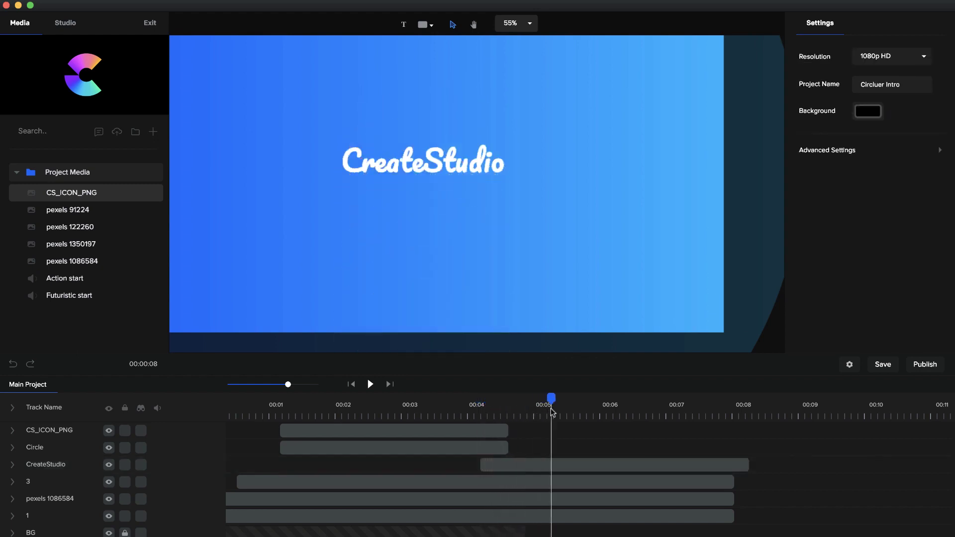
Step: Duplicate the CreateStudio text, place the copy below the original and change its wording to "createstudio.com"
scroll(418, 161, "down", 3)
left_click(431, 161)
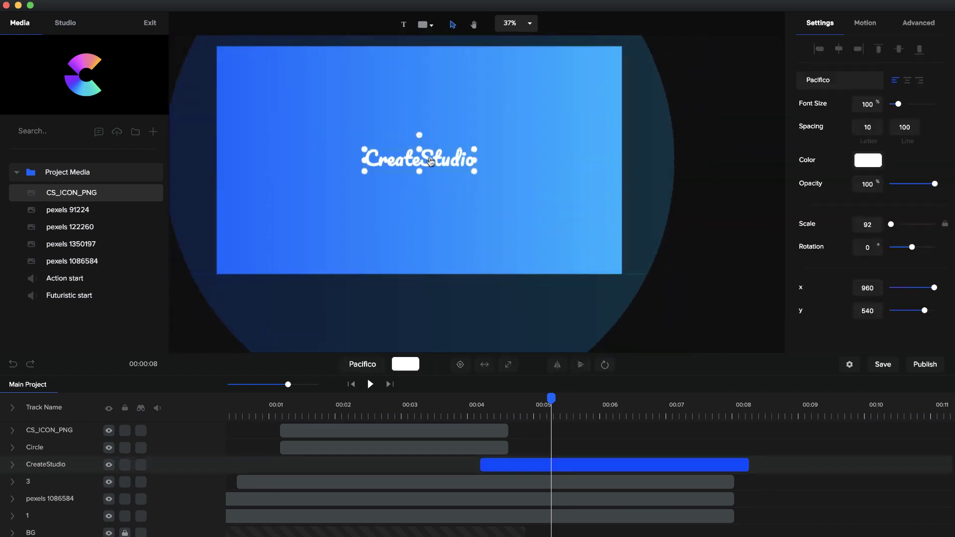
key("super+d")
left_click_drag(431, 162, 428, 189)
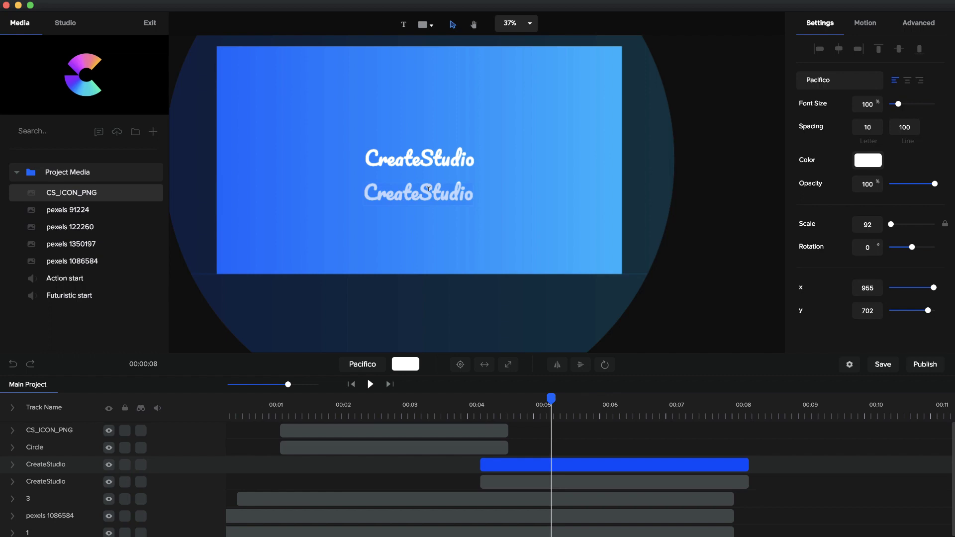
type("createst")
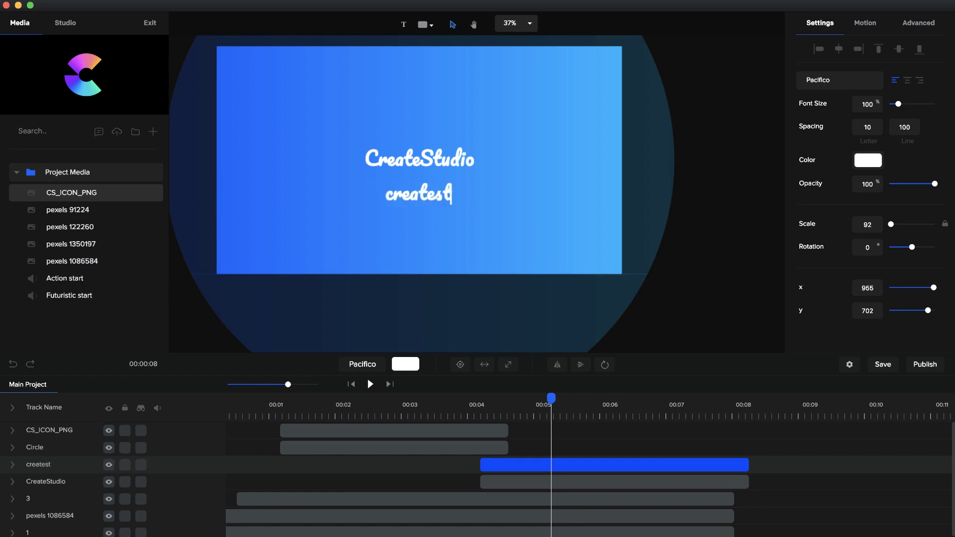
type("udio.com")
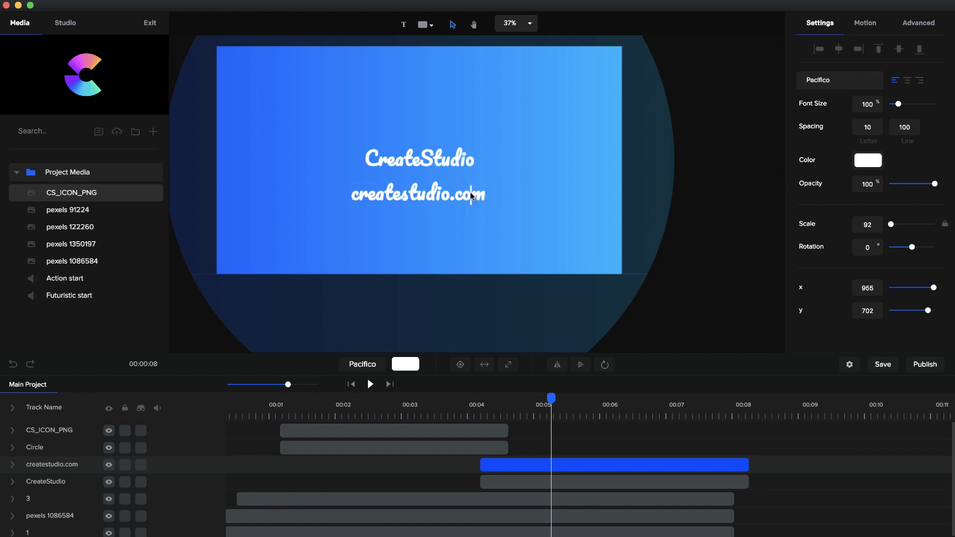
left_click(520, 208)
Step: Set the createstudio.com text's font to Poppins, then shrink it and place it just beneath the CreateStudio title
left_click(418, 194)
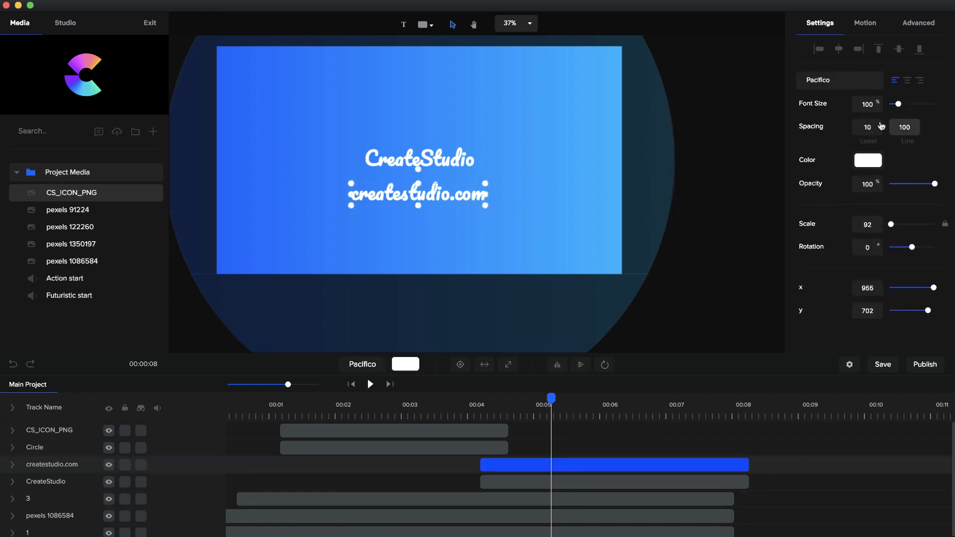
left_click(840, 80)
scroll(870, 152, "down", 7)
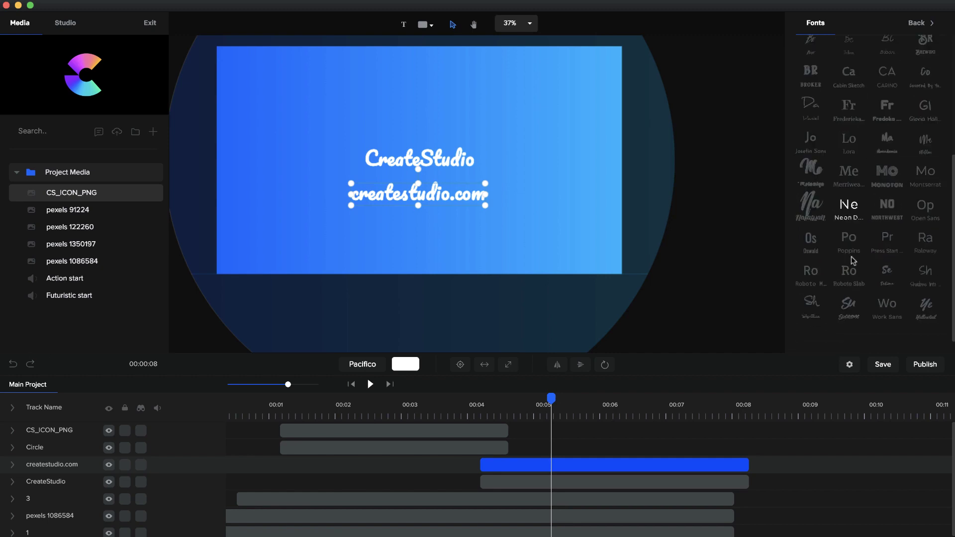
left_click(848, 272)
left_click(848, 243)
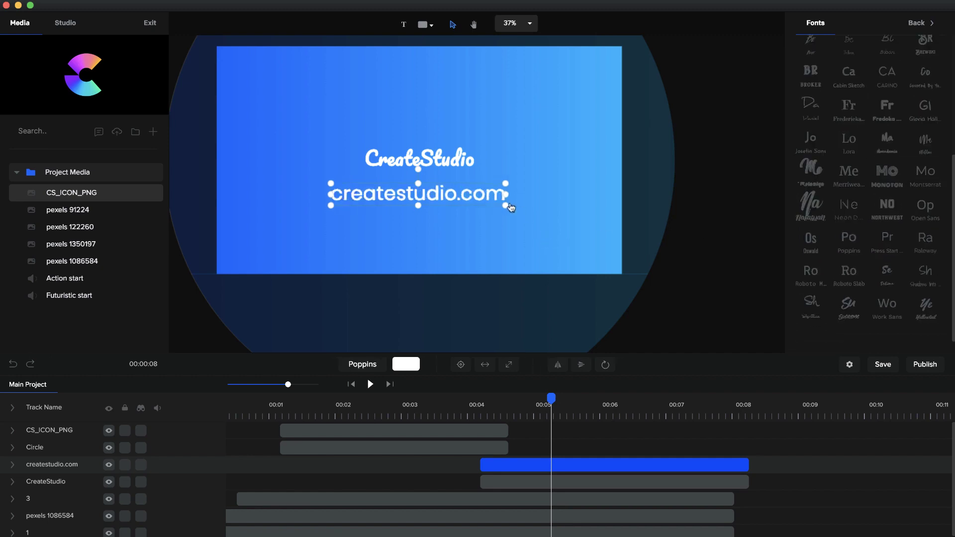
scroll(506, 207, "up", 2)
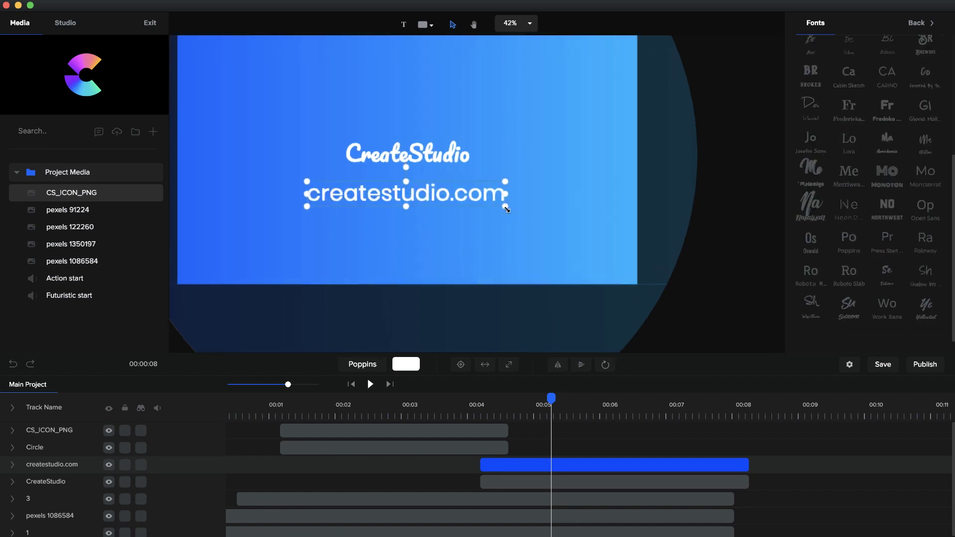
left_click_drag(506, 209, 445, 185)
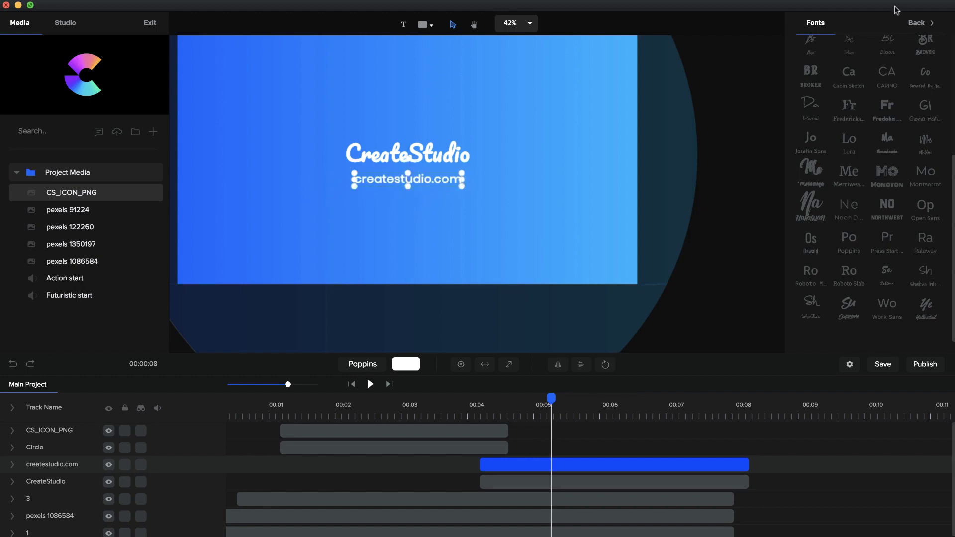
Step: Apply the Fade entrance animation to the createstudio.com text
left_click(916, 23)
left_click(865, 23)
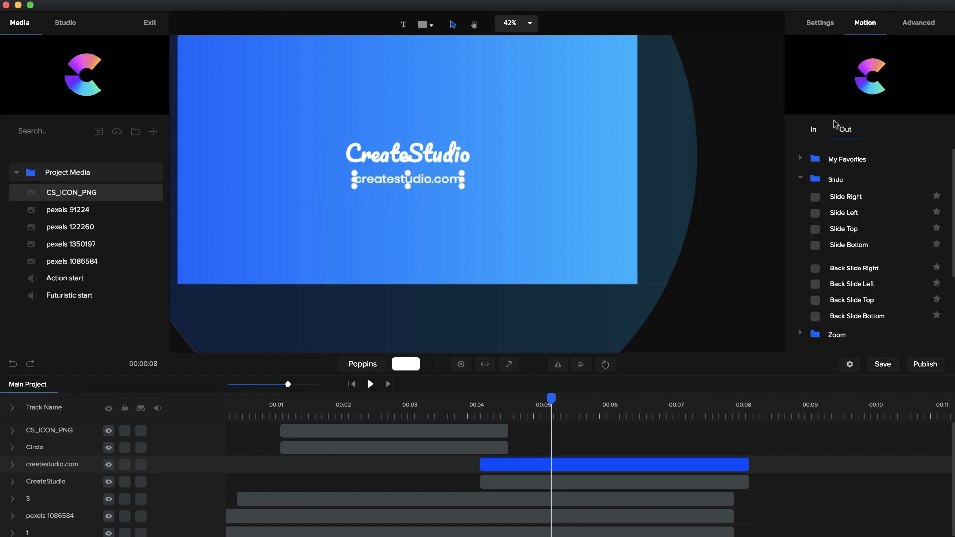
scroll(820, 183, "down", 1)
left_click(812, 129)
scroll(834, 209, "down", 5)
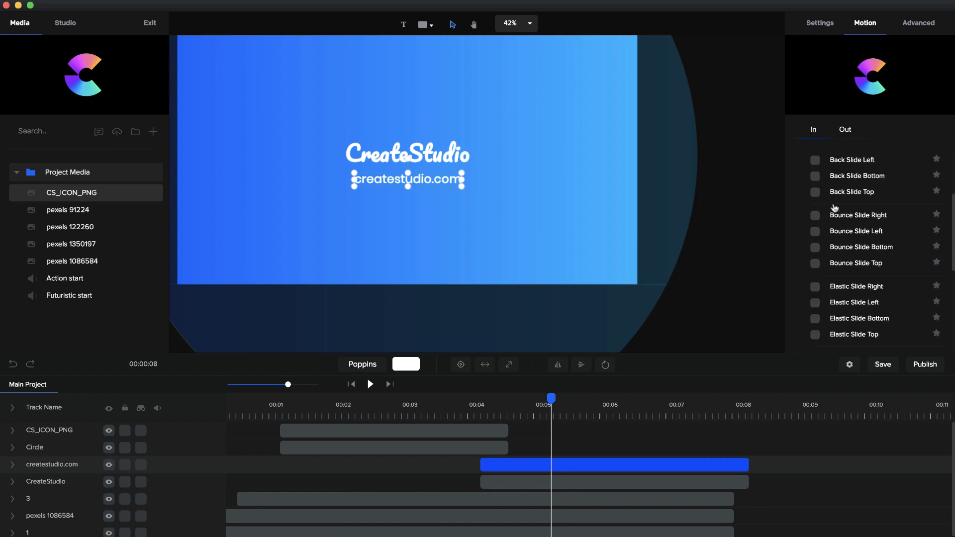
scroll(834, 208, "down", 6)
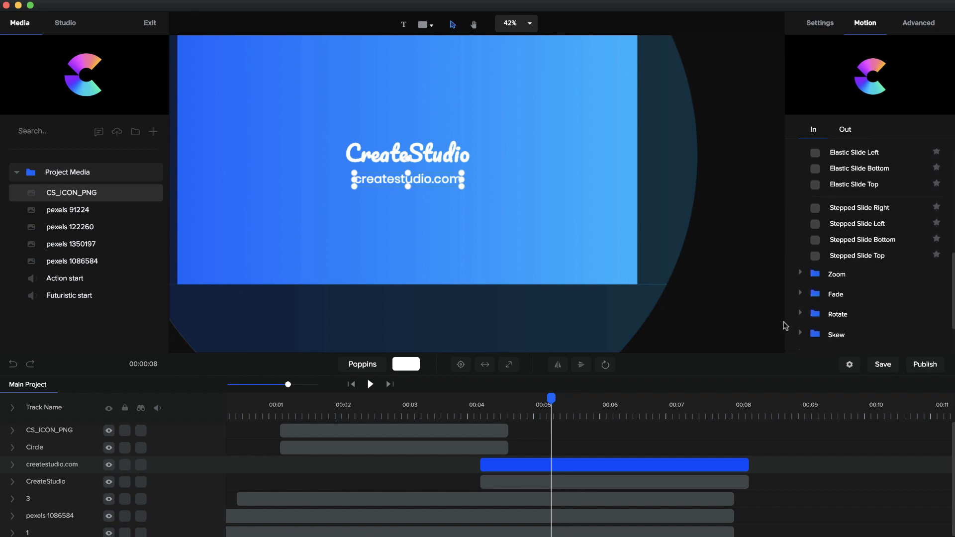
left_click(800, 294)
left_click(814, 237)
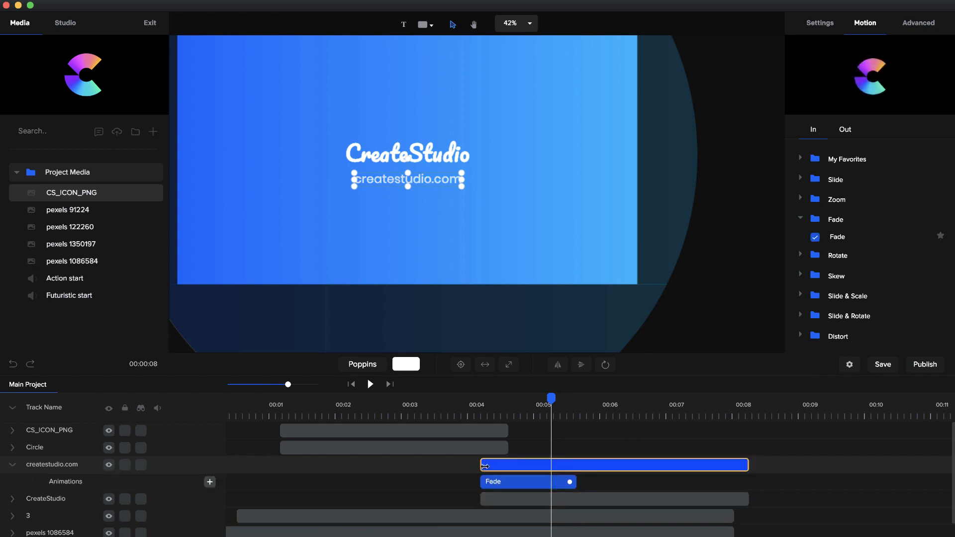
Step: Trim the start of the createstudio.com track to about 5.7 seconds and play back the intro from the beginning
left_click_drag(485, 465, 596, 467)
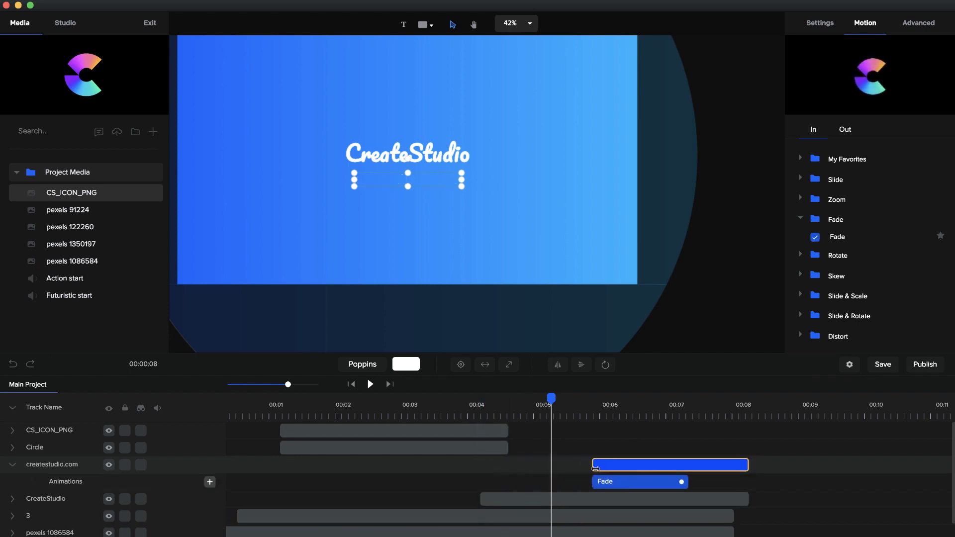
left_click(504, 392)
left_click(350, 388)
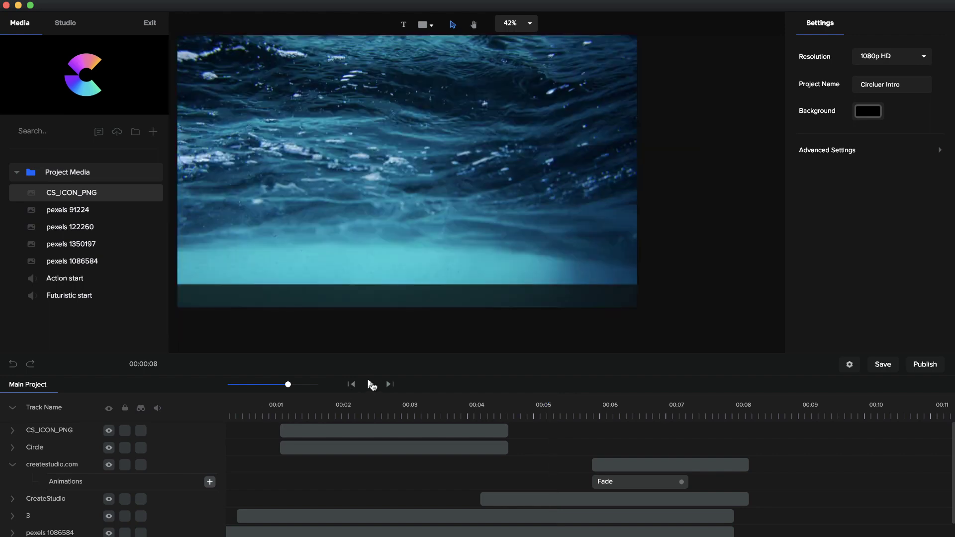
left_click(371, 384)
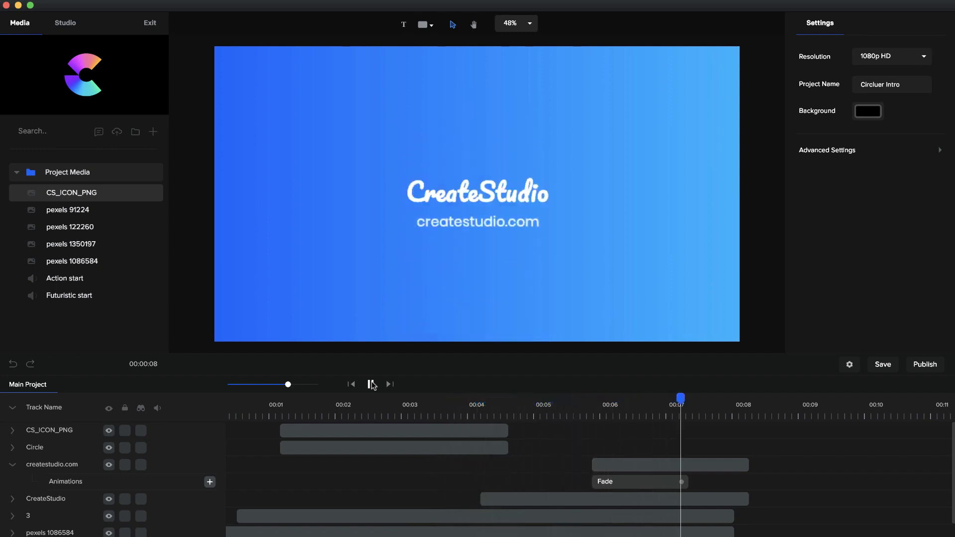
left_click(371, 383)
Step: Return the playhead to the start and add the Action start audio to the project
left_click(390, 400)
left_click_drag(390, 399, 303, 399)
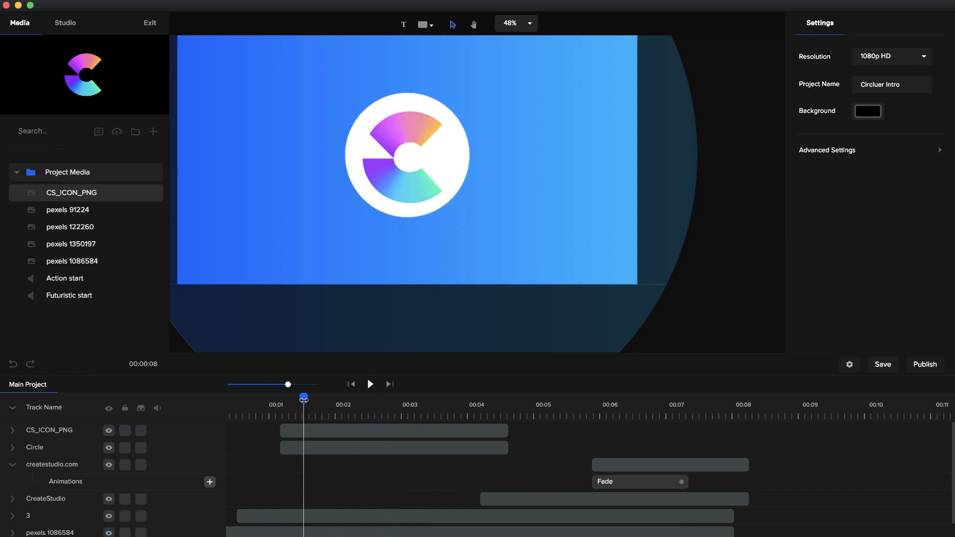
left_click(348, 385)
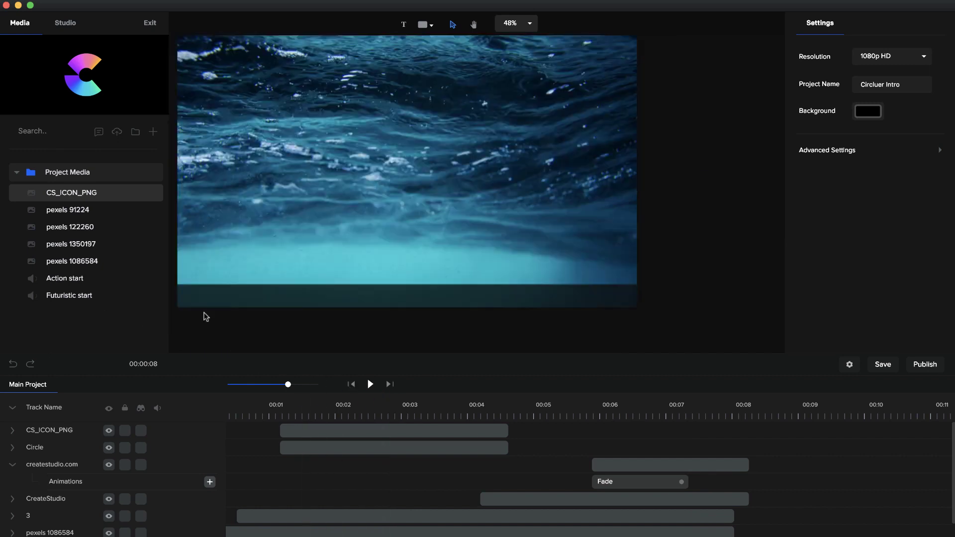
left_click(55, 283)
left_click_drag(55, 282, 327, 286)
scroll(380, 243, "down", 2)
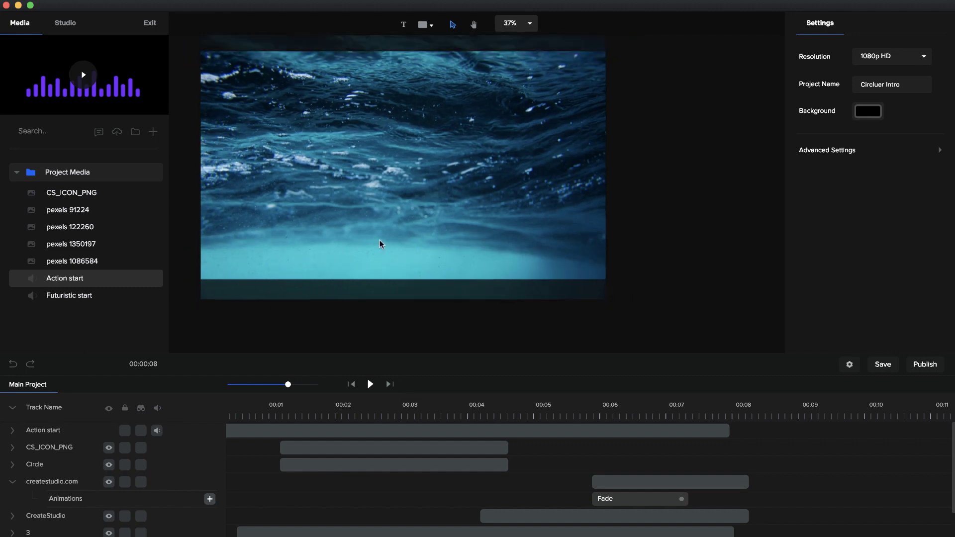
key("space")
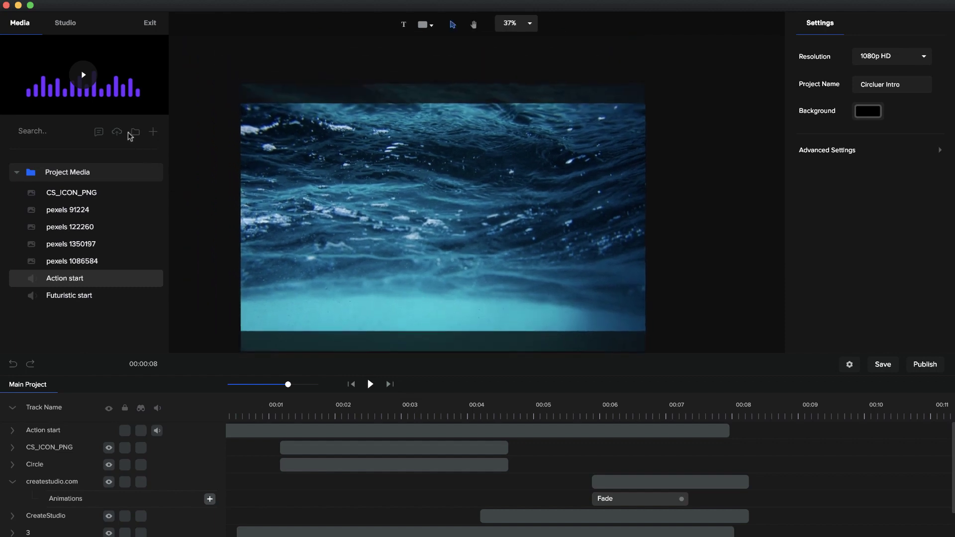
Step: Look over the Logo idents audio category and play back the intro with the Action start audio
left_click(117, 132)
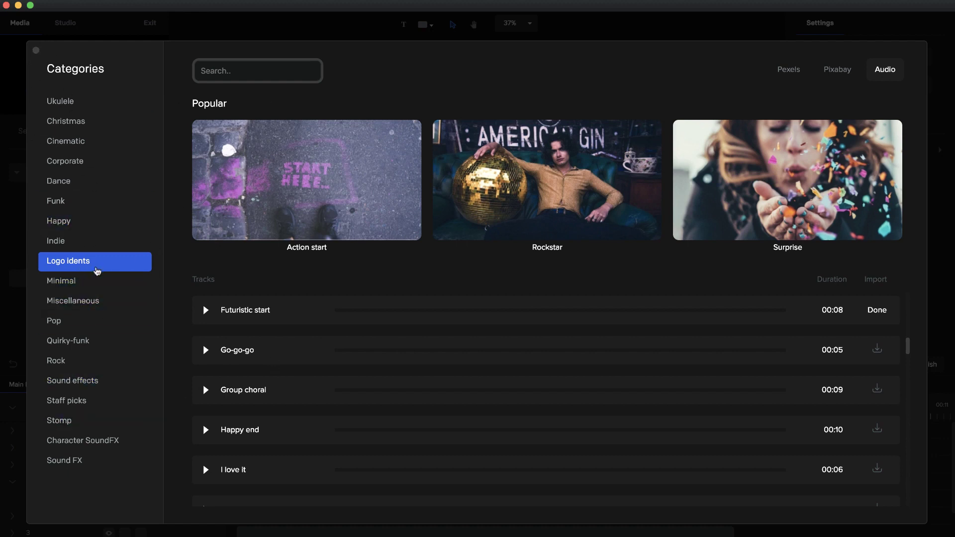
left_click(36, 51)
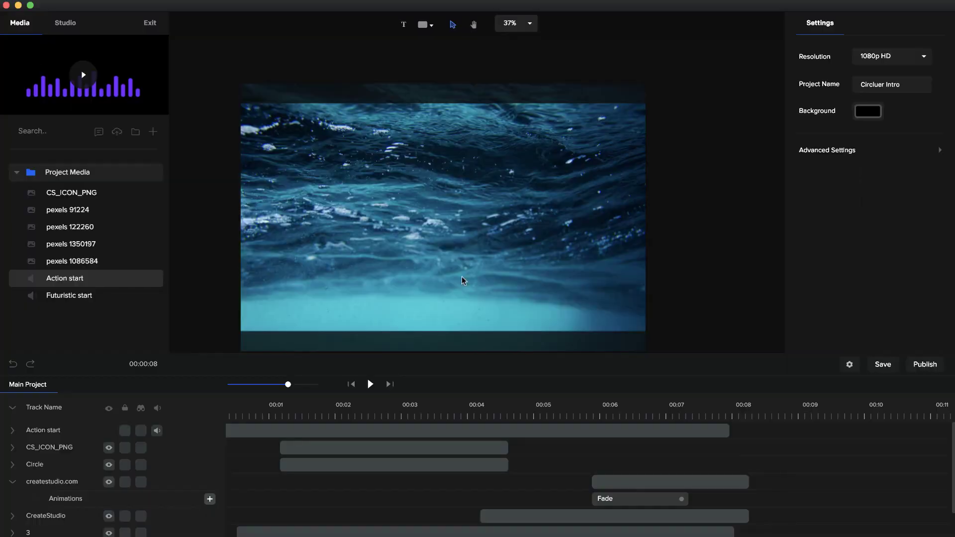
left_click(371, 384)
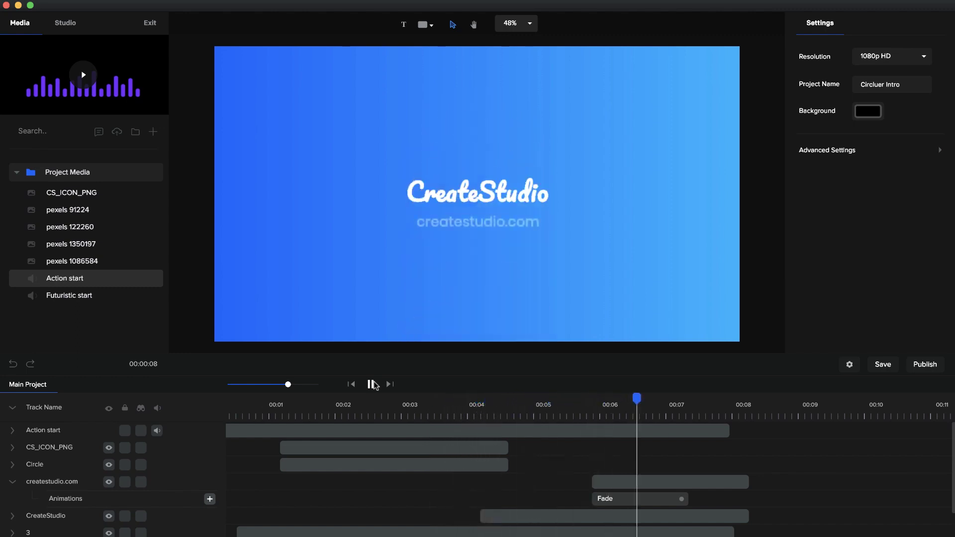
left_click(371, 384)
Step: Add the Cross 2 shape from the Shapes library at about 1.1 seconds on the timeline
left_click(437, 401)
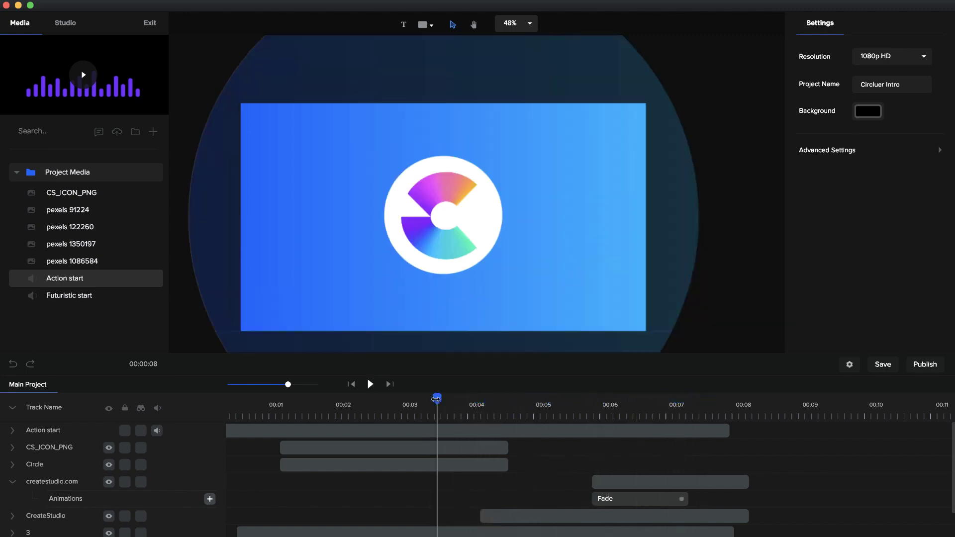
left_click_drag(431, 402, 280, 389)
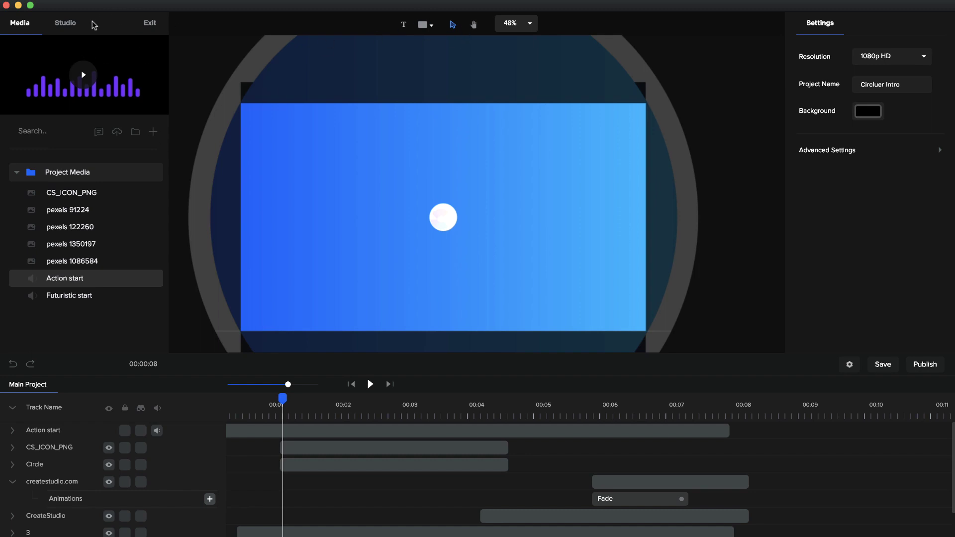
left_click(68, 25)
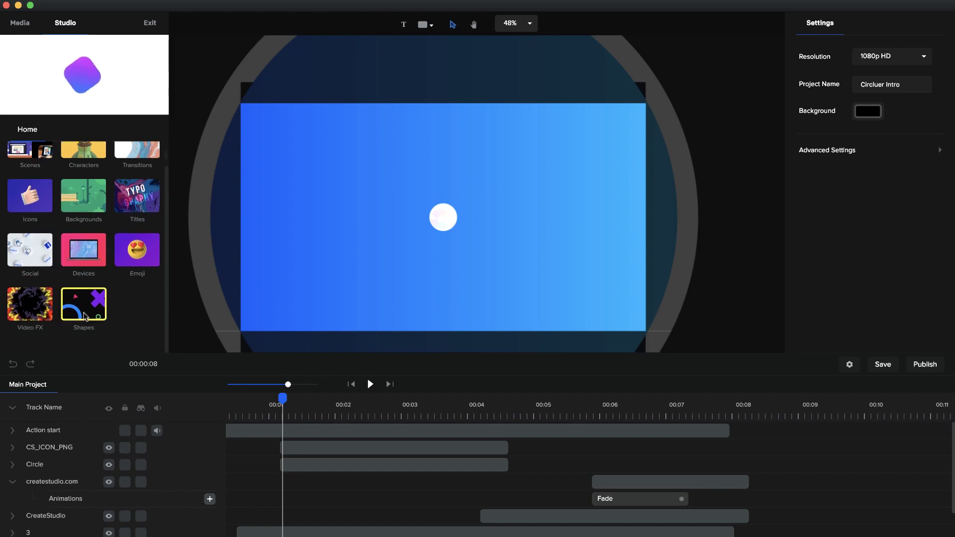
left_click(84, 326)
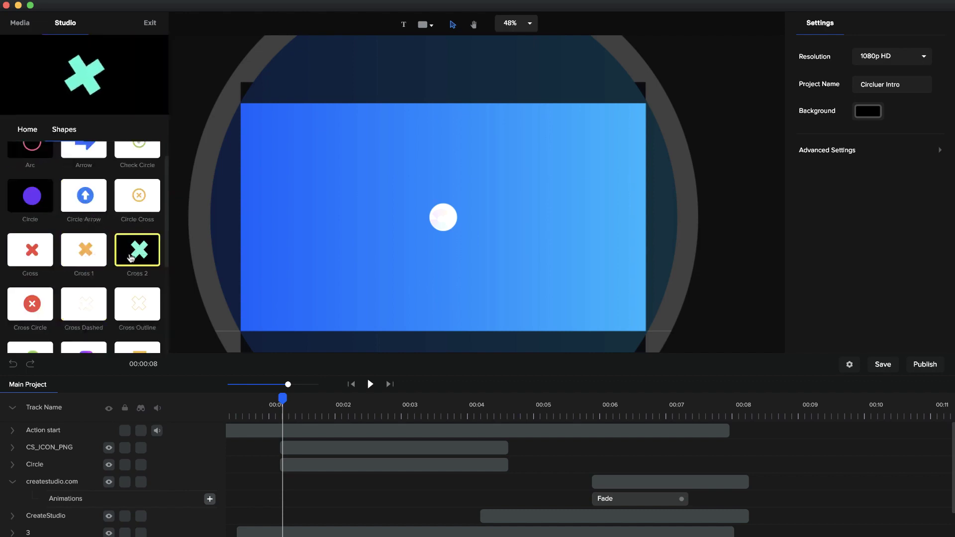
left_click_drag(130, 258, 323, 205)
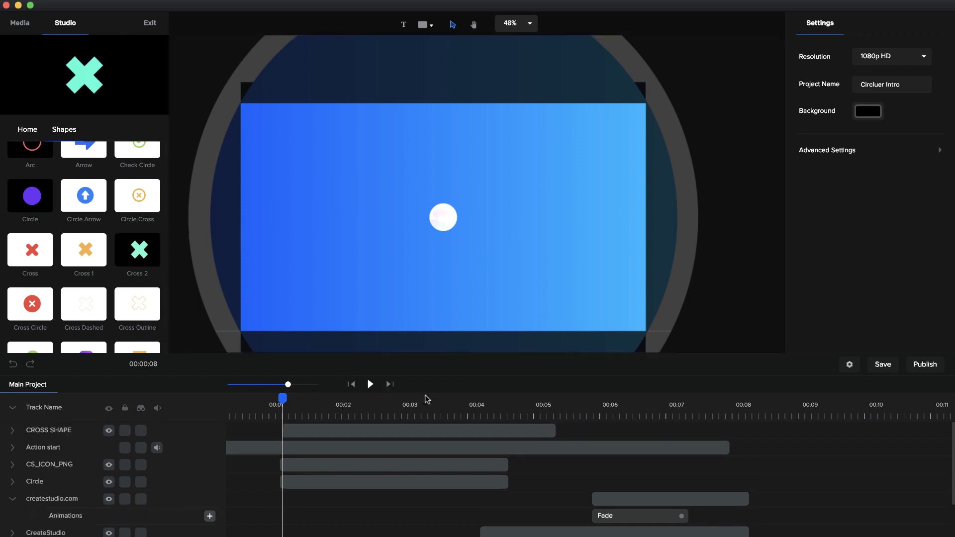
Step: Place the cross in the canvas's upper-left area at about x 256, y 362 and trim its track's start to about 1.25 seconds
left_click(464, 402)
left_click_drag(467, 221, 294, 179)
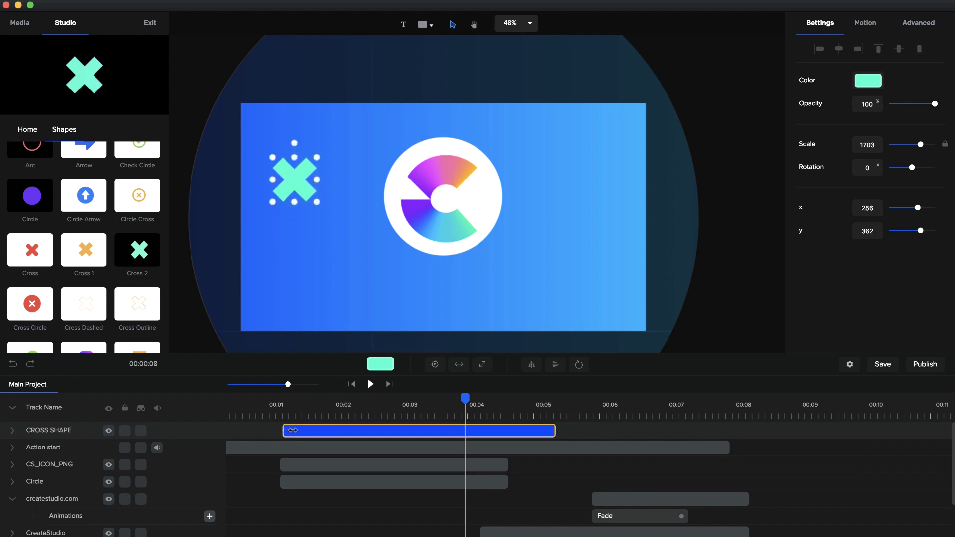
left_click_drag(293, 429, 304, 430)
left_click(329, 265)
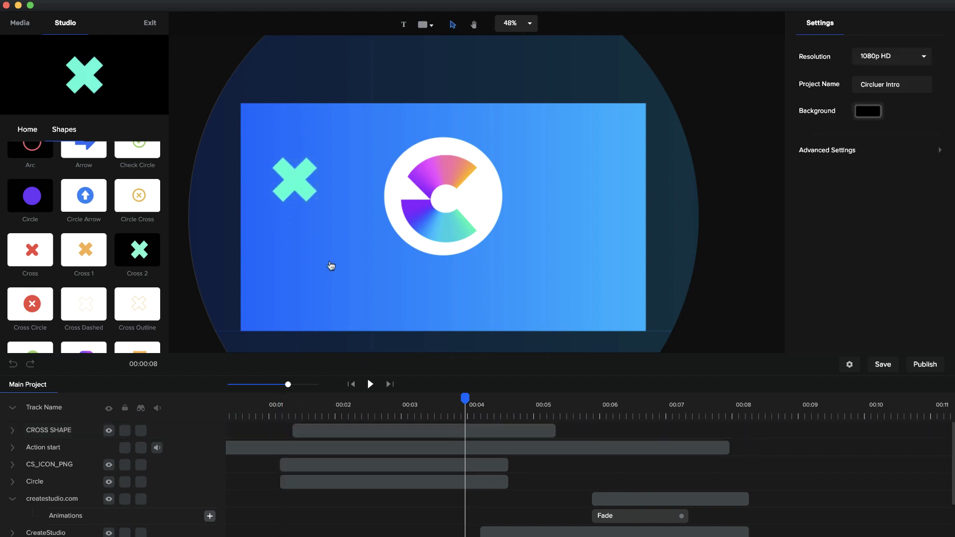
Step: Duplicate the cross and place the copy in the canvas's lower-right area at about x 1556, y 770
left_click(334, 426)
key("super+d")
left_click_drag(316, 180, 590, 264)
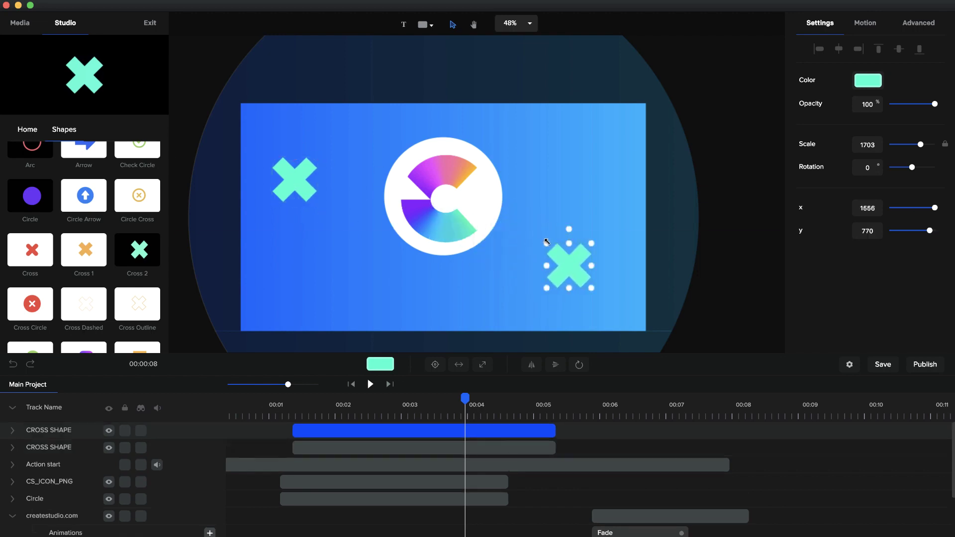
Step: Shrink the lower-right cross to a scale of about 1271 and color it white (#FFFFFF)
left_click_drag(546, 242, 557, 255)
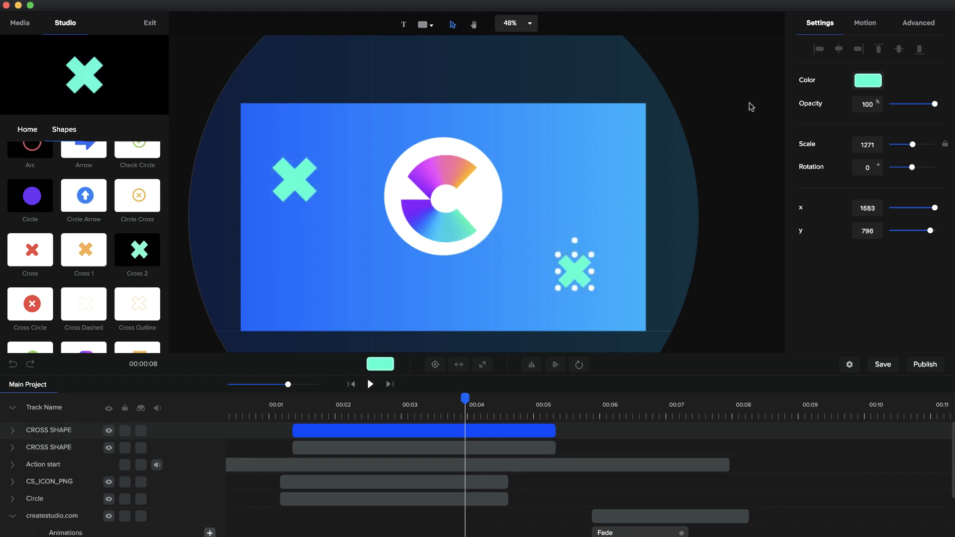
left_click(869, 84)
left_click_drag(840, 87, 798, 73)
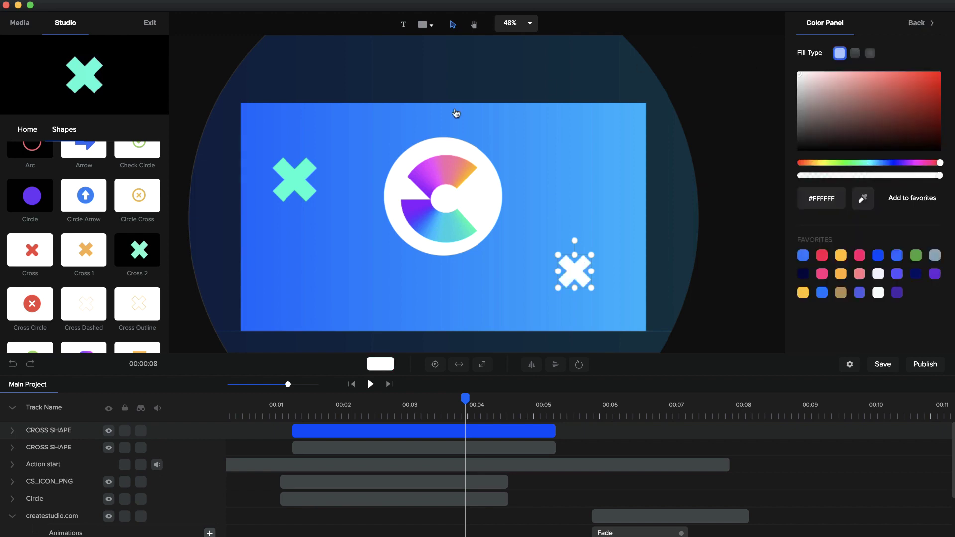
Step: Give the upper-left cross a white border with a width of 4
left_click(301, 185)
left_click(907, 31)
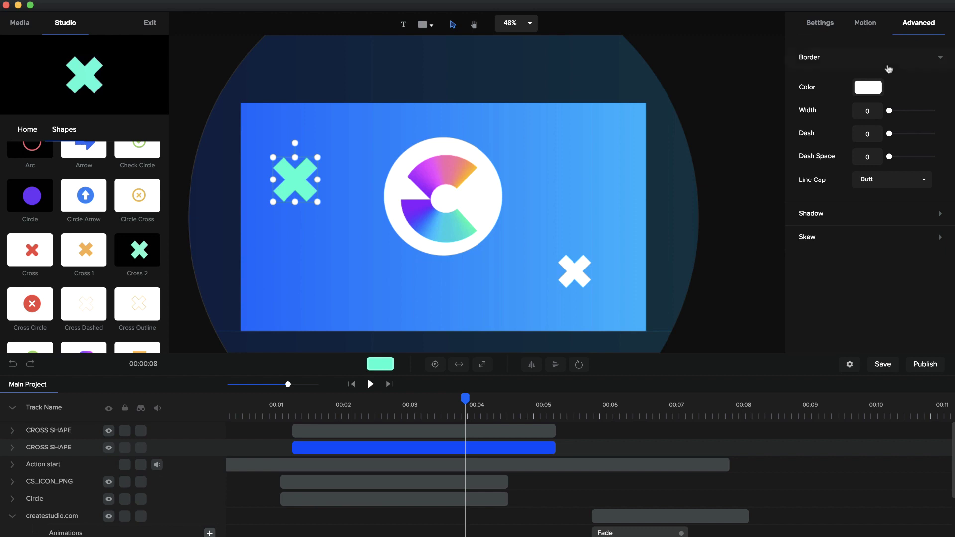
left_click(867, 110)
type("4")
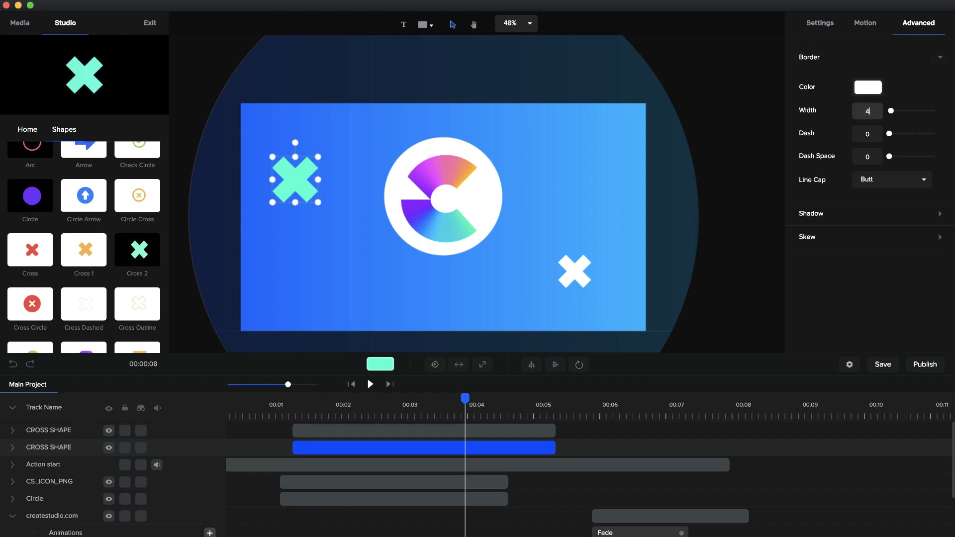
Step: Make the upper-left cross's fill fully transparent (#00FFCE00) so only its outline is drawn
left_click(831, 26)
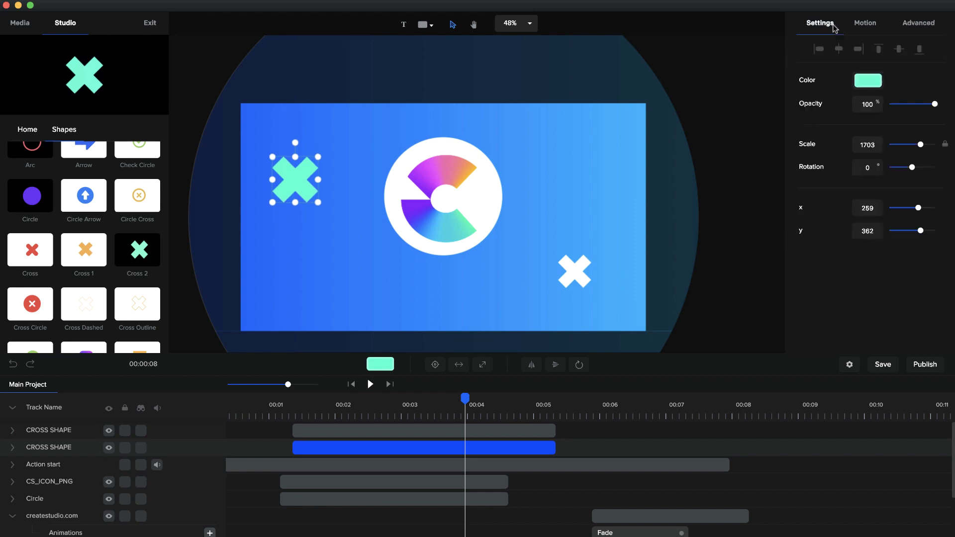
left_click(875, 81)
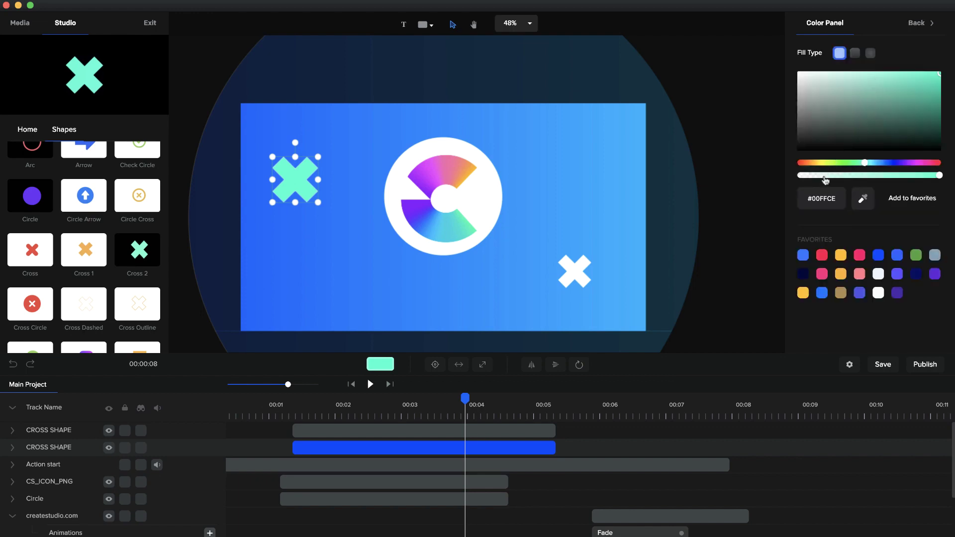
left_click_drag(824, 177, 799, 177)
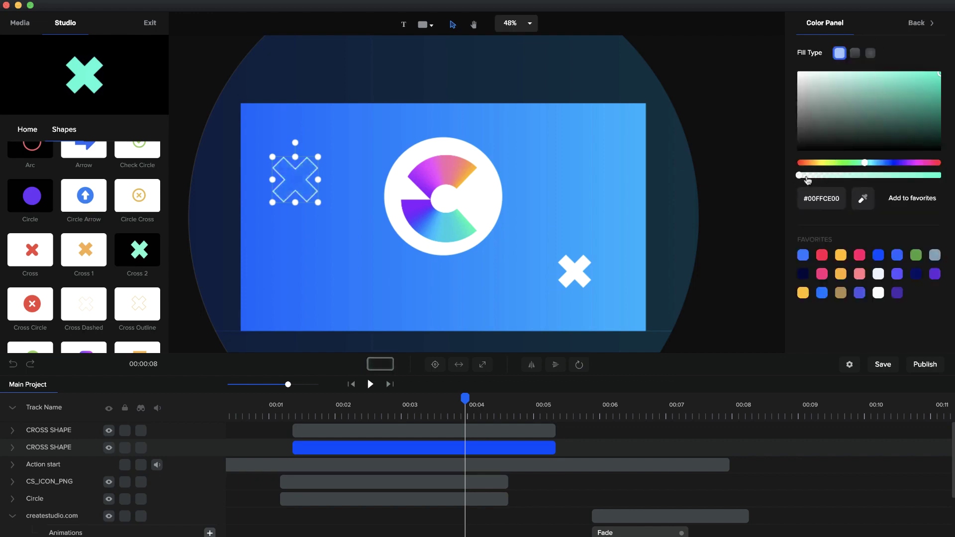
left_click(921, 24)
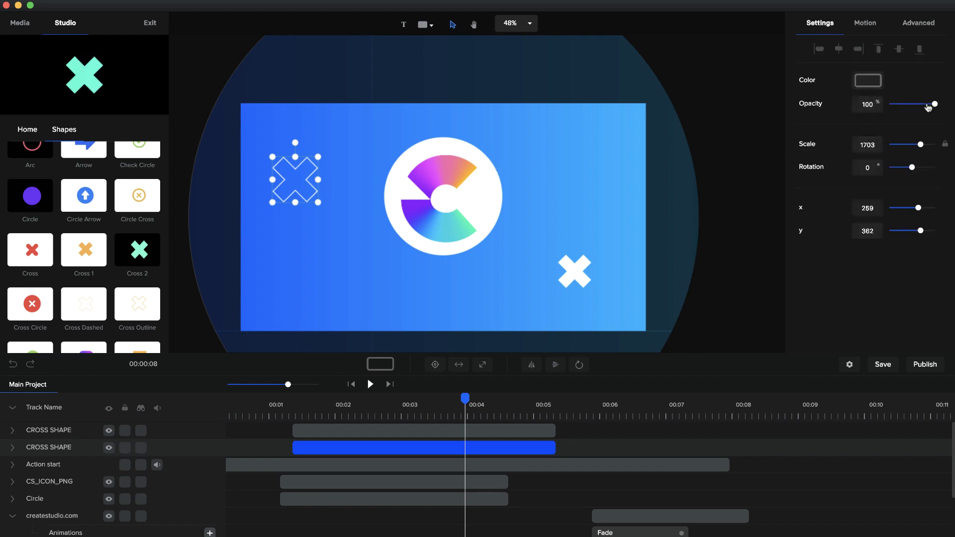
left_click_drag(934, 104, 952, 126)
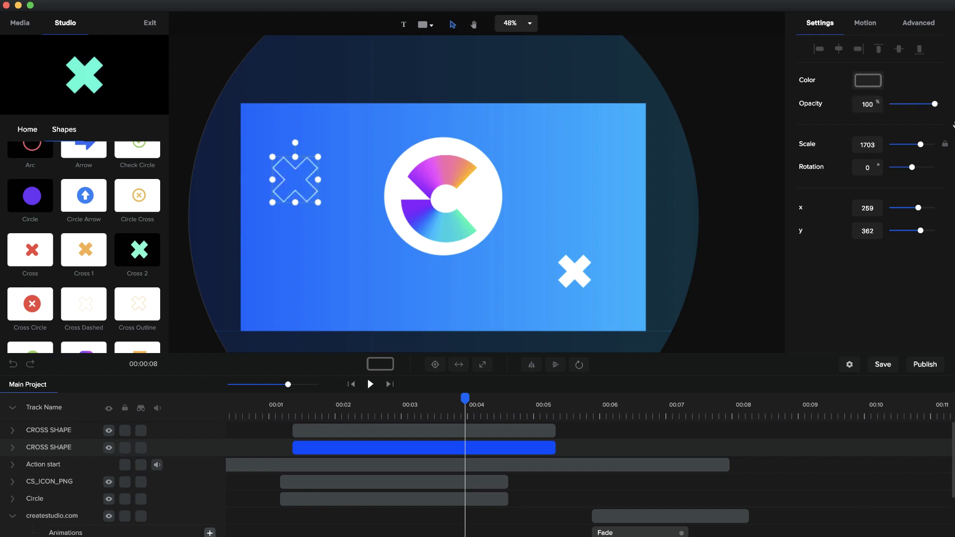
left_click(867, 80)
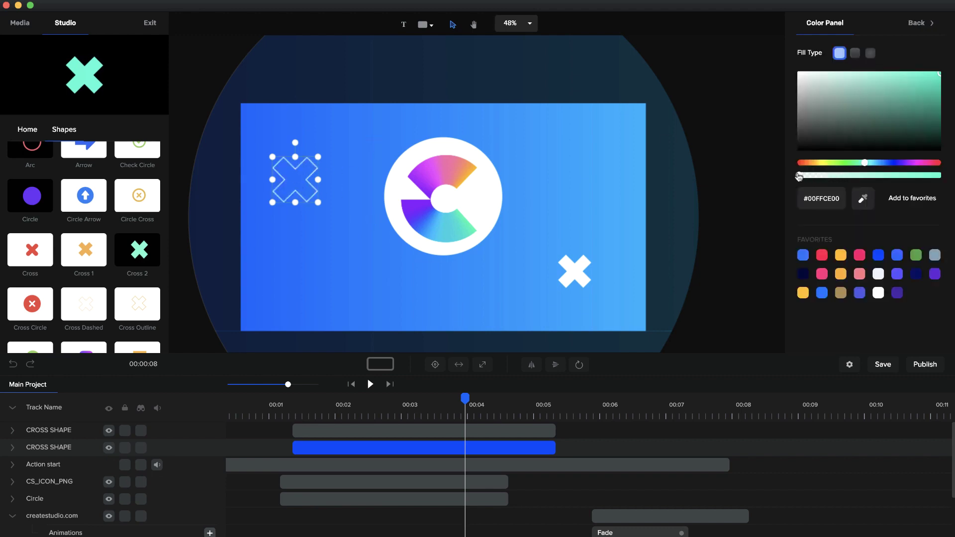
left_click(918, 24)
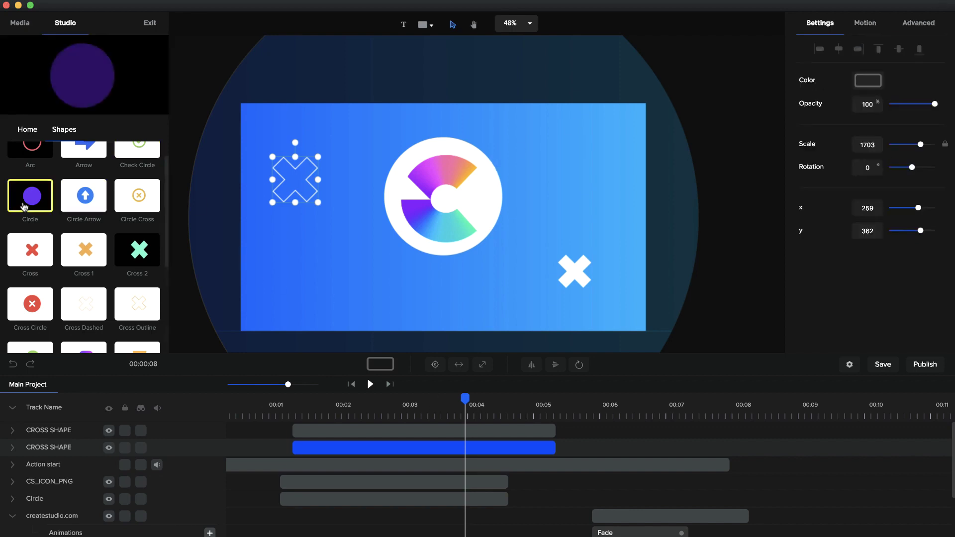
Step: Add a Circle shape and shrink it to a scale of about 17 in the canvas's lower-left area
left_click_drag(25, 206, 301, 277)
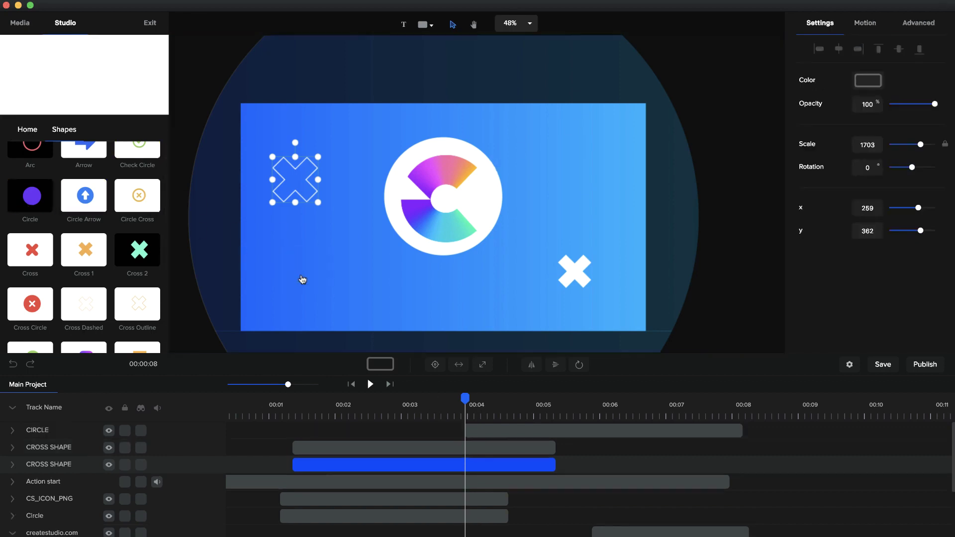
left_click_drag(487, 431, 337, 431)
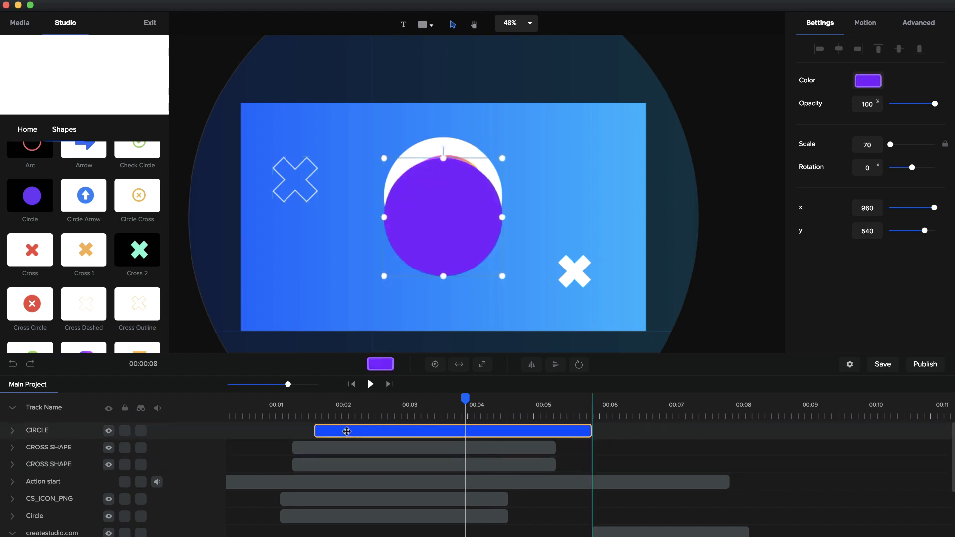
left_click_drag(475, 190, 370, 230)
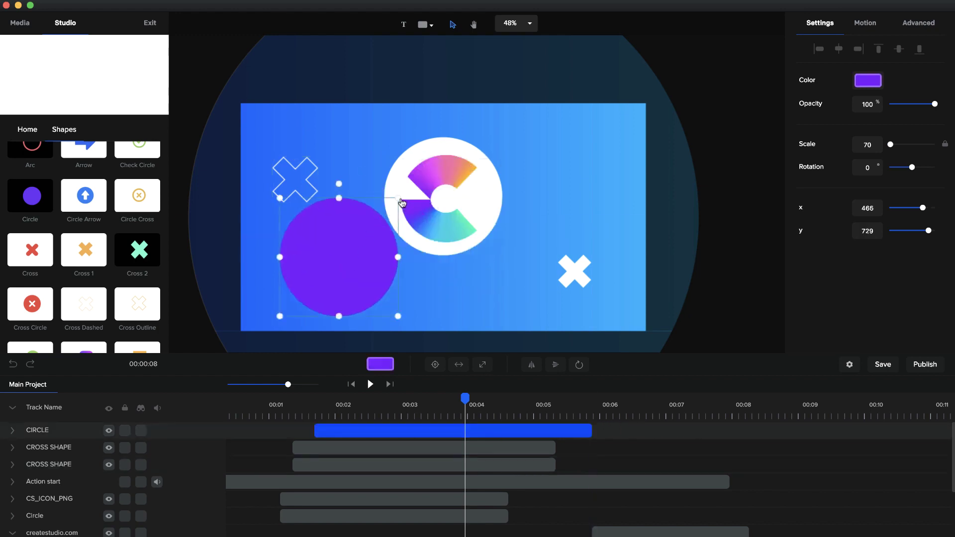
left_click_drag(398, 198, 312, 292)
Step: Align the circle's track with the cross tracks, ending at about 5.2 seconds and with its start trimmed to about 1.25 seconds
left_click_drag(521, 431, 476, 435)
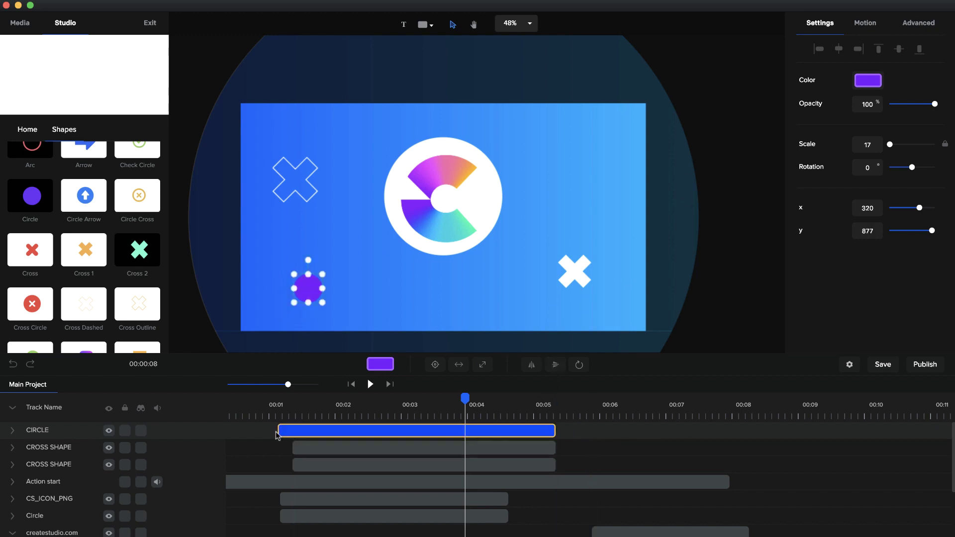
mouse_move(278, 431)
left_mouse_down()
mouse_move(300, 431)
mouse_move(292, 430)
left_mouse_up()
left_click(324, 287)
left_click(308, 279)
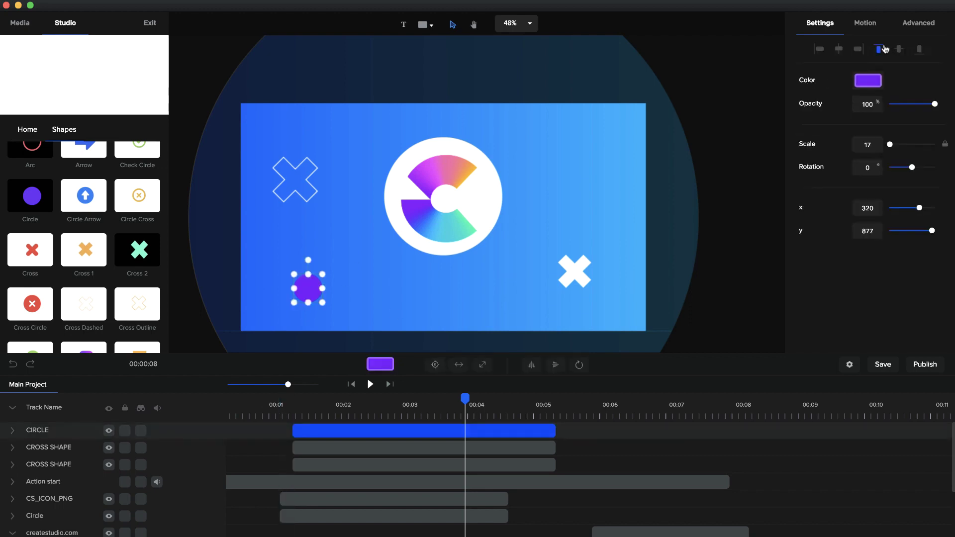
Step: Color the circle white (#FFFFFF), then duplicate it and place the copy in the canvas's upper-right area
left_click(860, 81)
left_click_drag(799, 73, 621, 58)
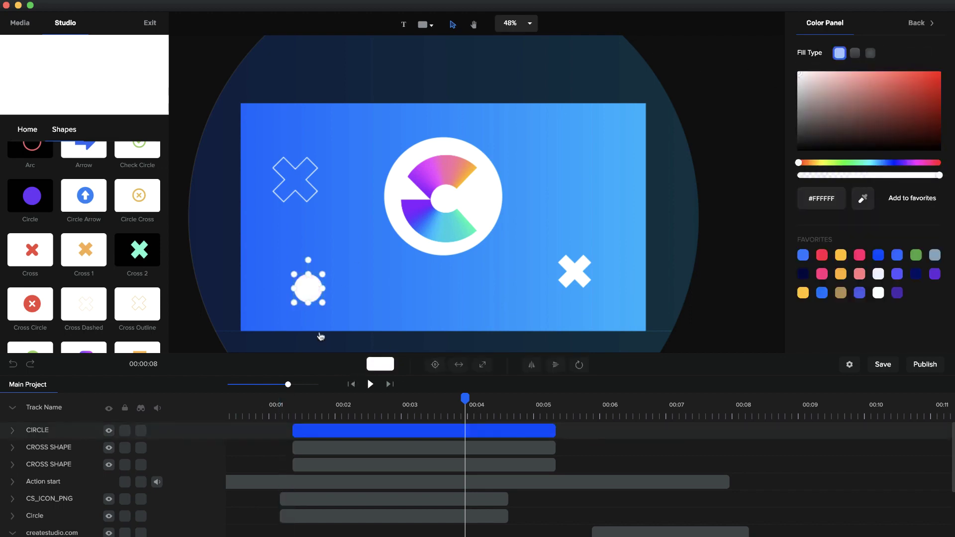
key("super+d")
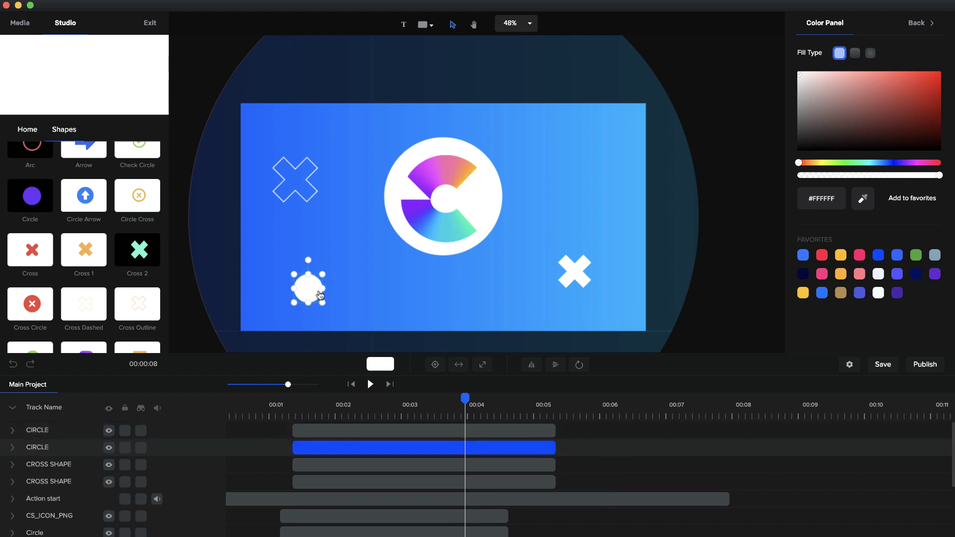
left_click_drag(317, 294, 573, 141)
Step: Turn the upper-right circle into a smaller outline with a transparent fill and a white border 6 wide
left_click(868, 80)
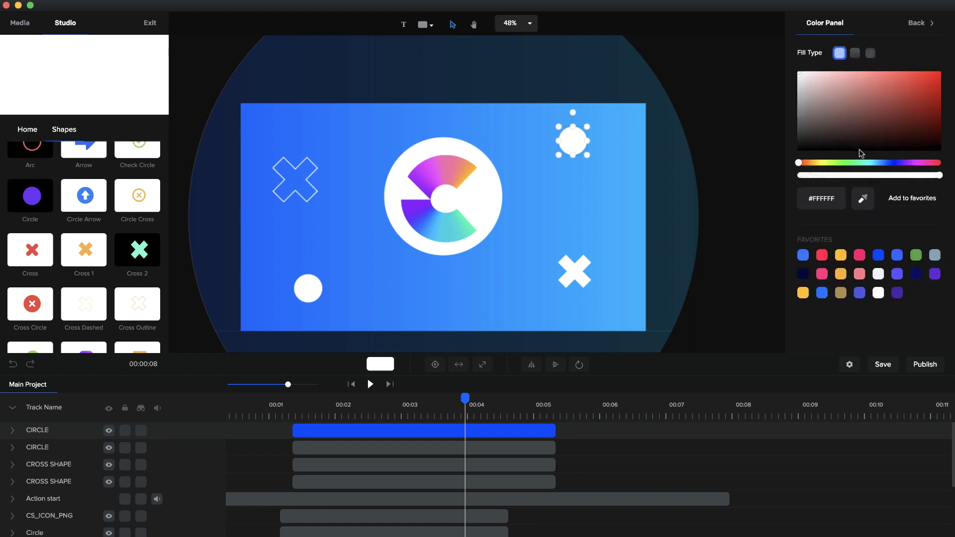
left_click_drag(848, 175, 835, 175)
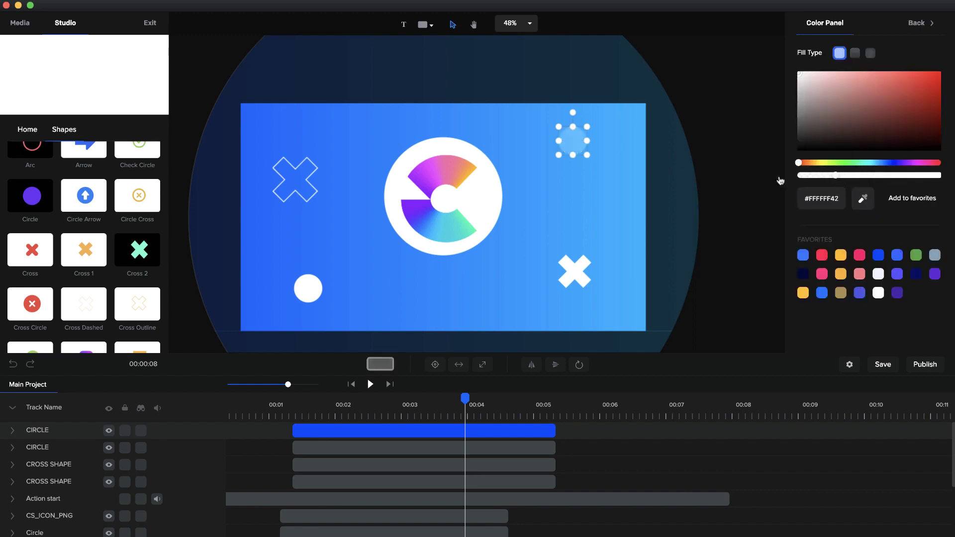
left_click(918, 22)
left_click(912, 26)
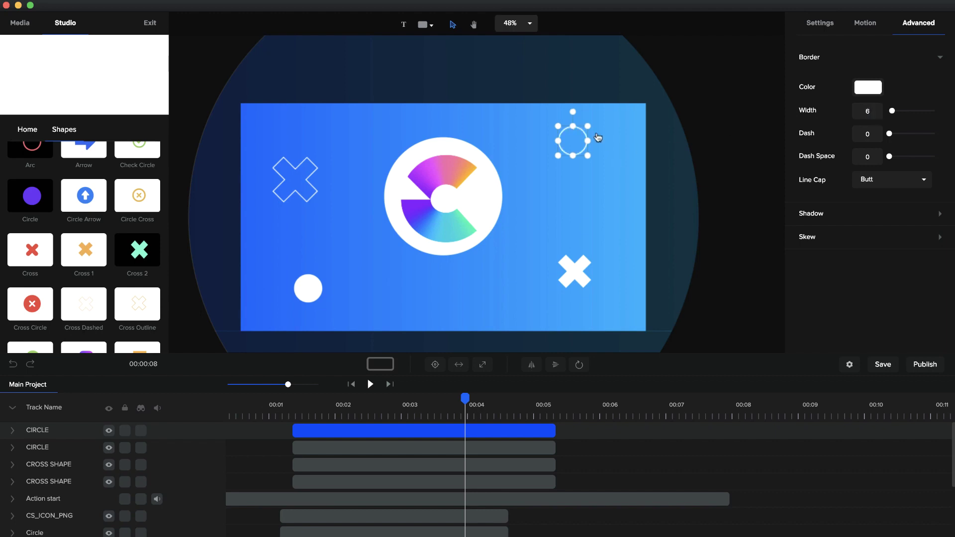
left_click_drag(587, 126, 578, 136)
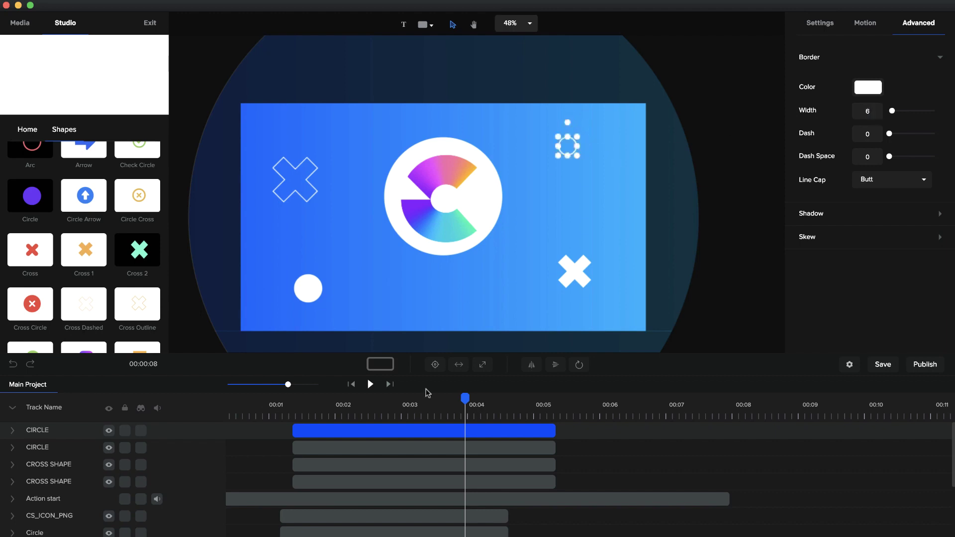
Step: Extend the start of the upper-left cross outline's track slightly earlier so it appears before the other decorative shapes
left_click(289, 409)
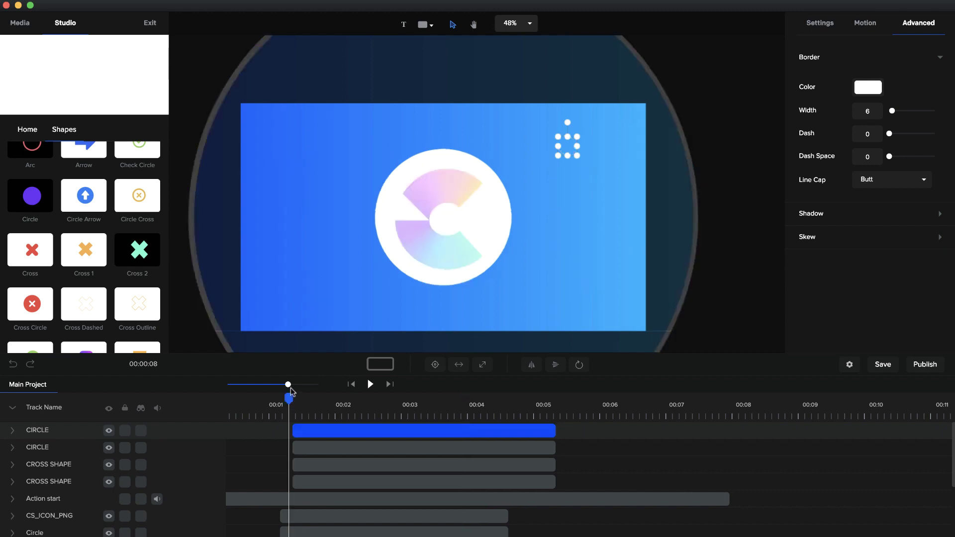
left_click_drag(288, 383, 319, 384)
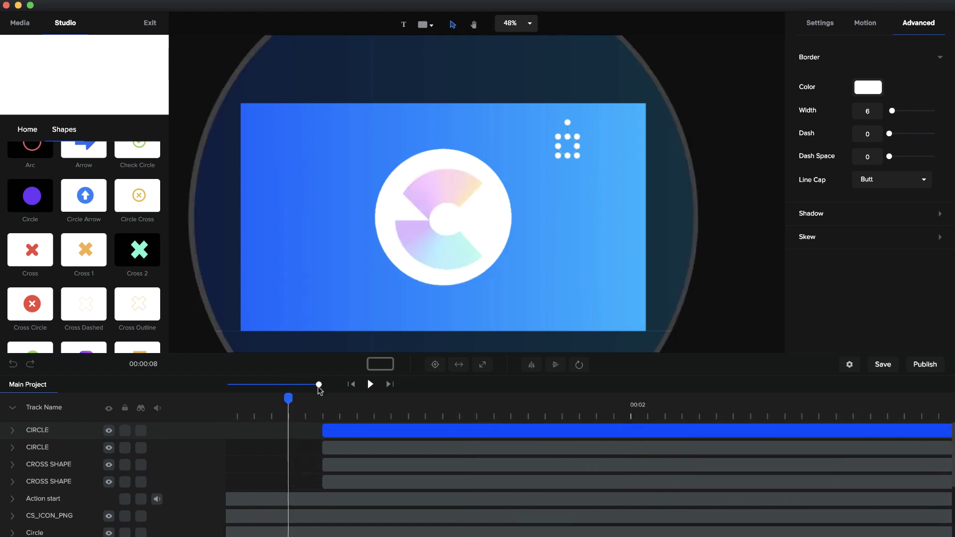
left_click(326, 482)
left_click_drag(326, 482, 288, 483)
Step: Stagger the circle tracks' starts so the upper-right outline appears shortly after both crosses and the lower-left white circle appears last
left_click(328, 451)
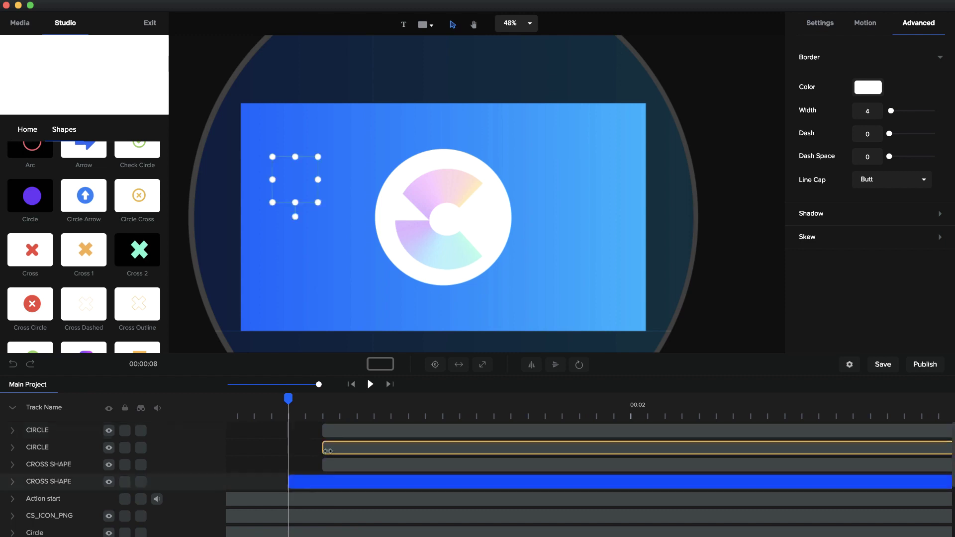
left_click_drag(326, 449, 425, 448)
left_click(336, 431)
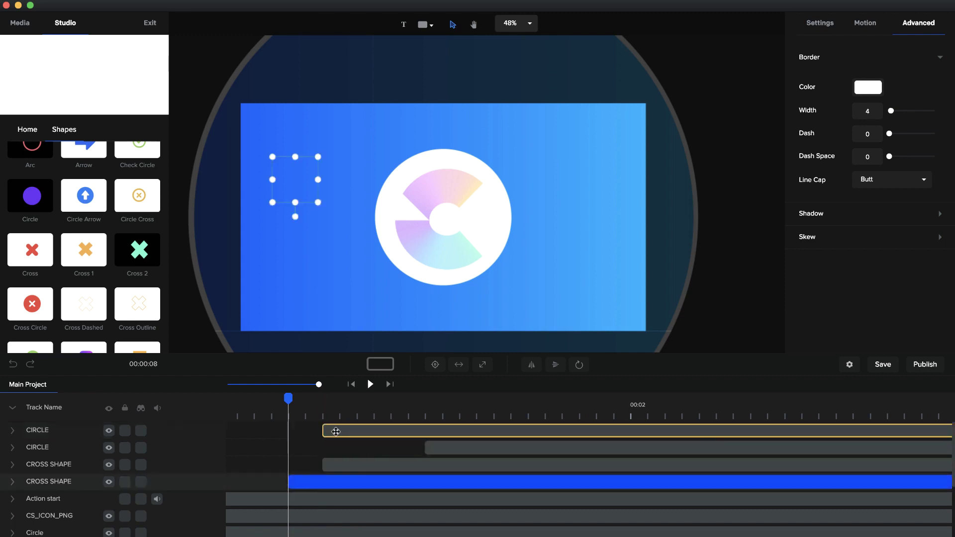
left_click_drag(324, 429, 373, 430)
left_click(430, 447)
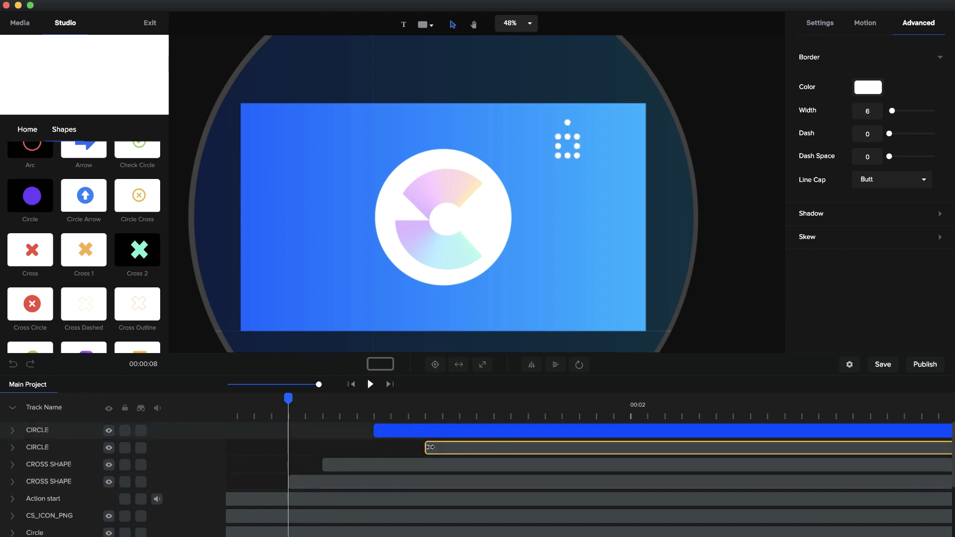
left_click_drag(453, 447, 469, 448)
Step: Play back the intro to check the shapes' staggered entrances, and review the full timeline of tracks
left_click(370, 384)
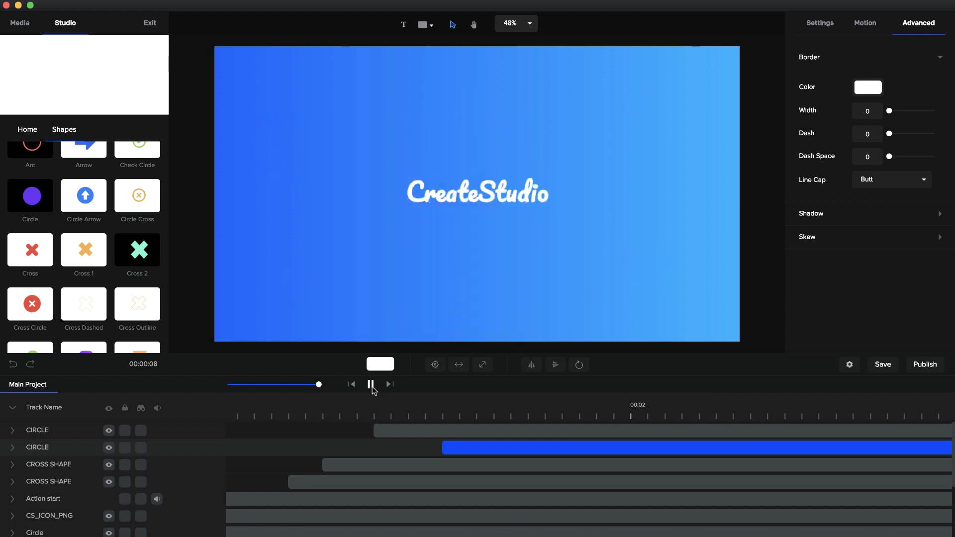
left_click(370, 384)
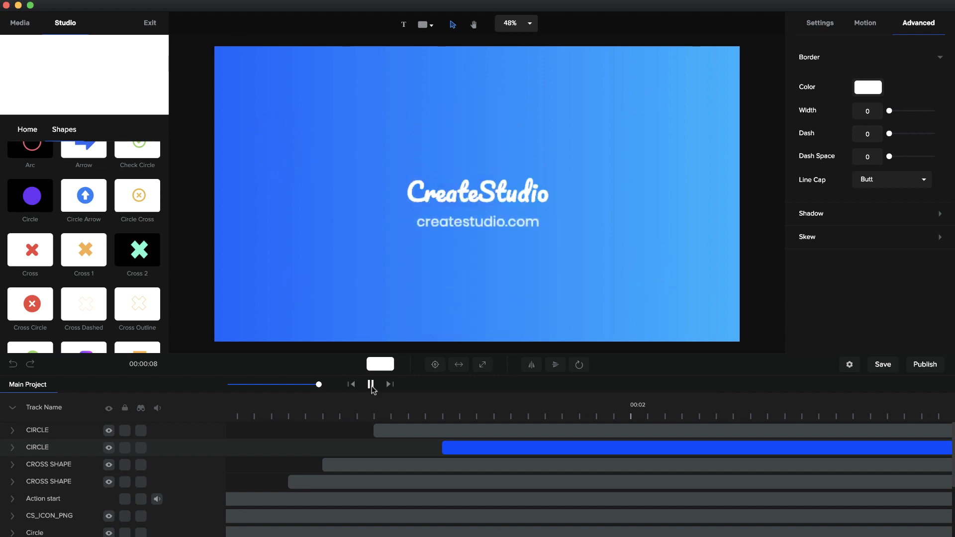
left_click_drag(319, 385, 291, 384)
scroll(454, 466, "down", 5)
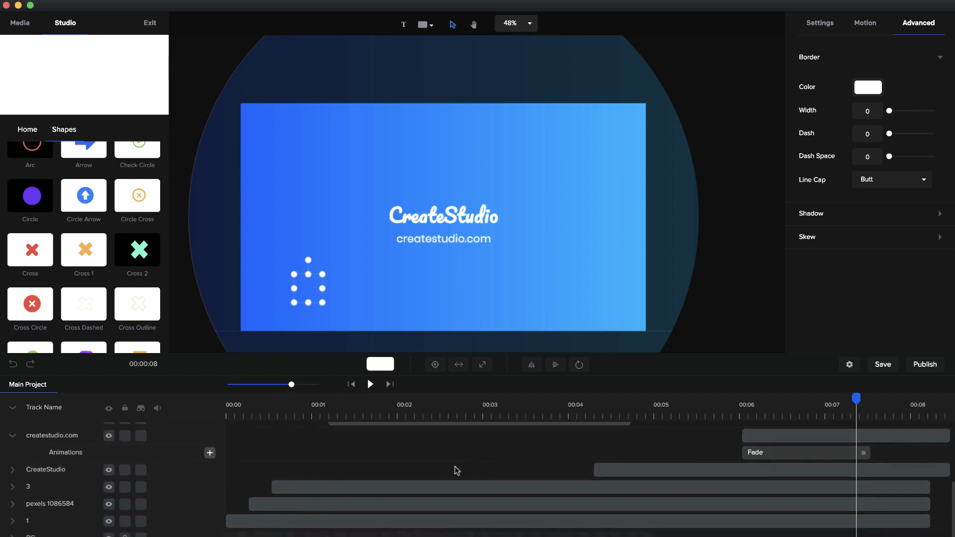
scroll(455, 468, "up", 2)
scroll(456, 469, "up", 4)
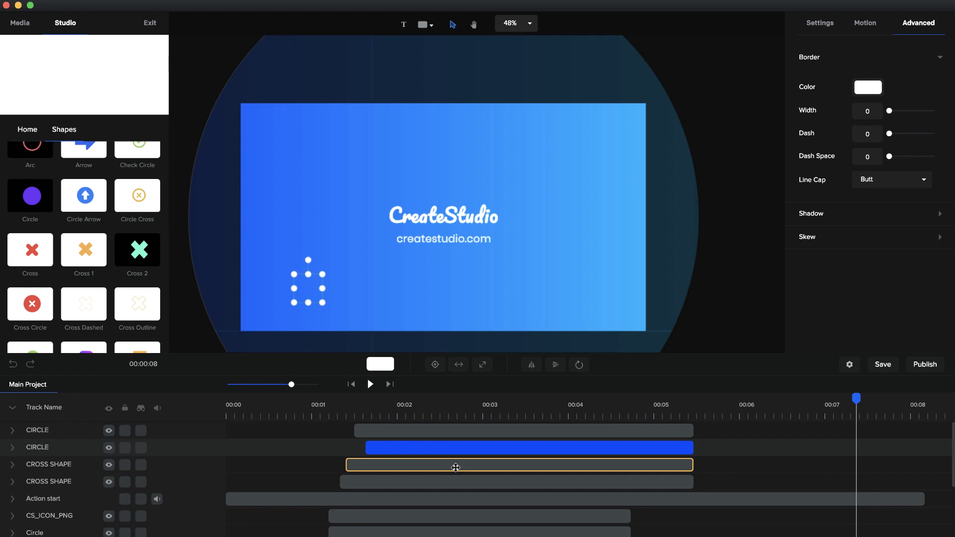
Step: Examine the jellyfish image track near the intro's start and the decorative shapes around the end of the logo's track
left_click_drag(318, 402, 300, 423)
scroll(255, 486, "down", 5)
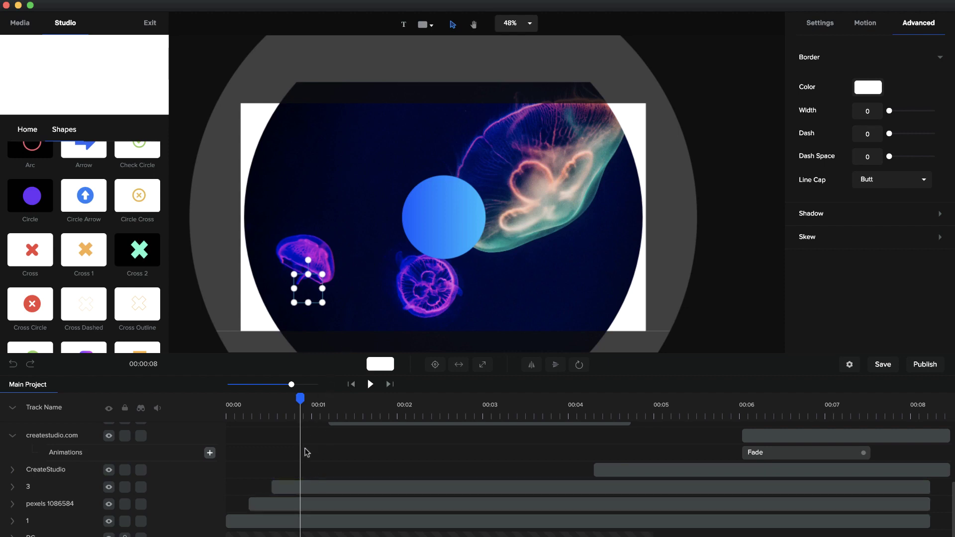
left_click(280, 503)
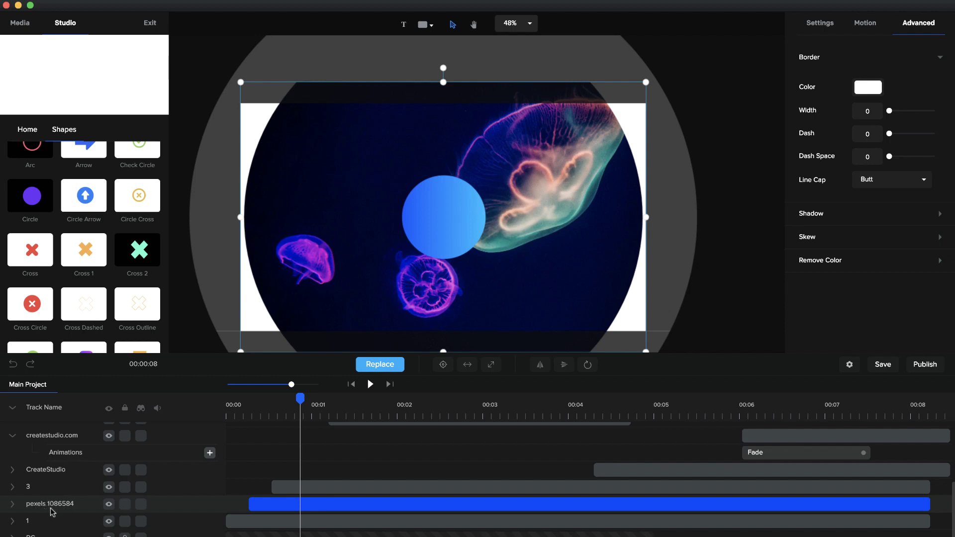
scroll(271, 510, "up", 3)
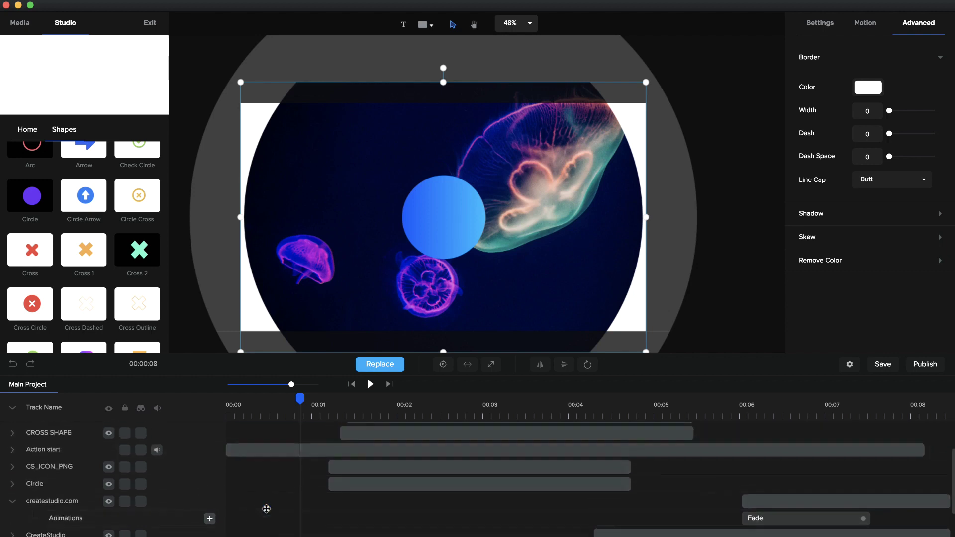
left_click_drag(298, 396, 631, 411)
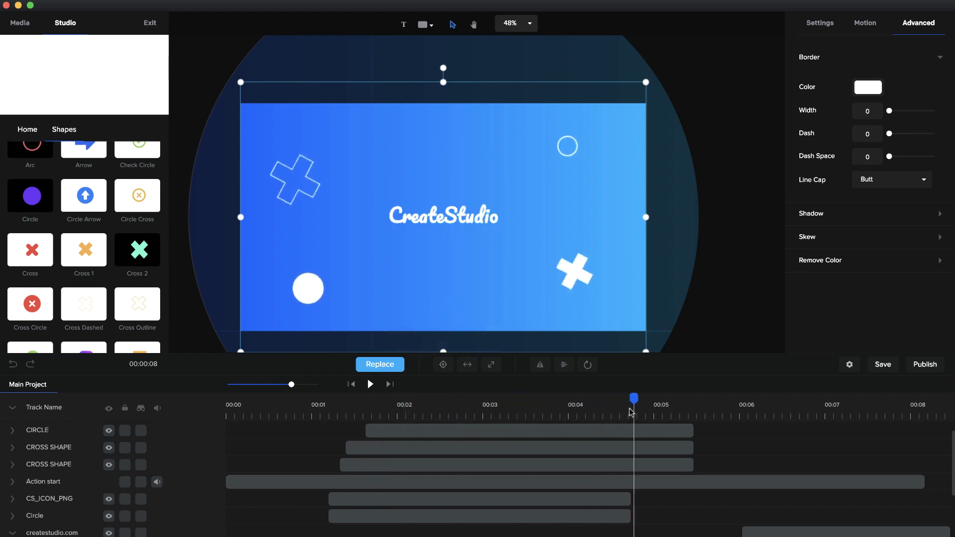